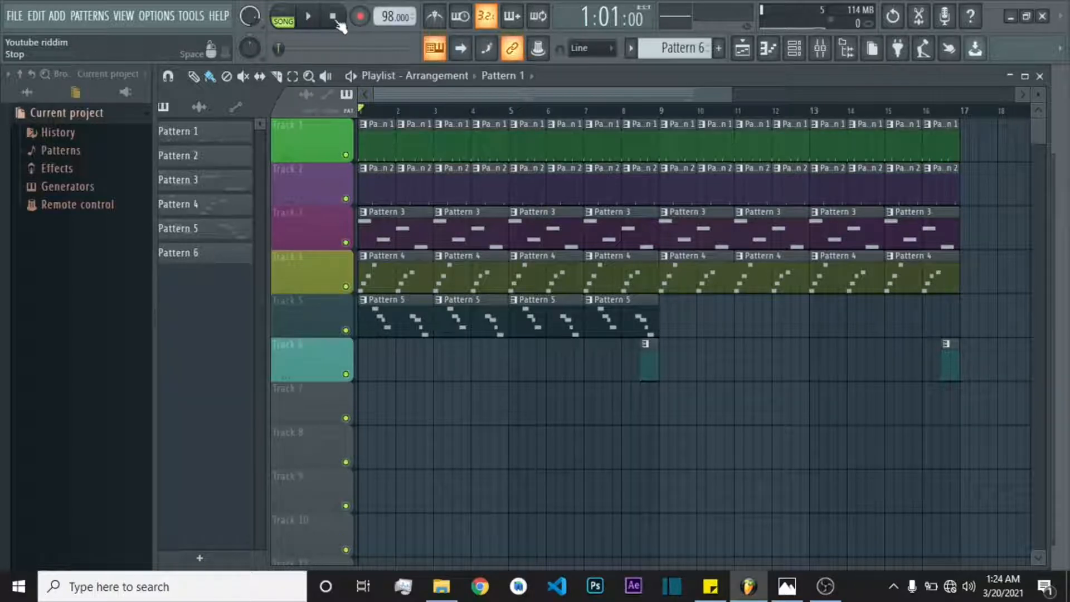
- Start a new project and set its tempo to 85 BPM
left_click(18, 18)
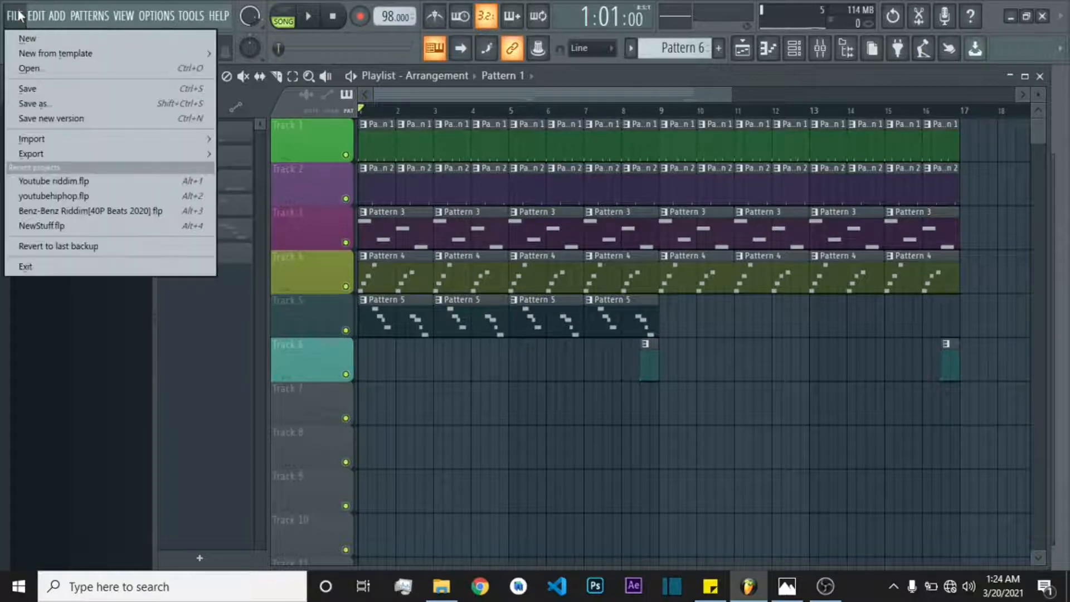
left_click(25, 39)
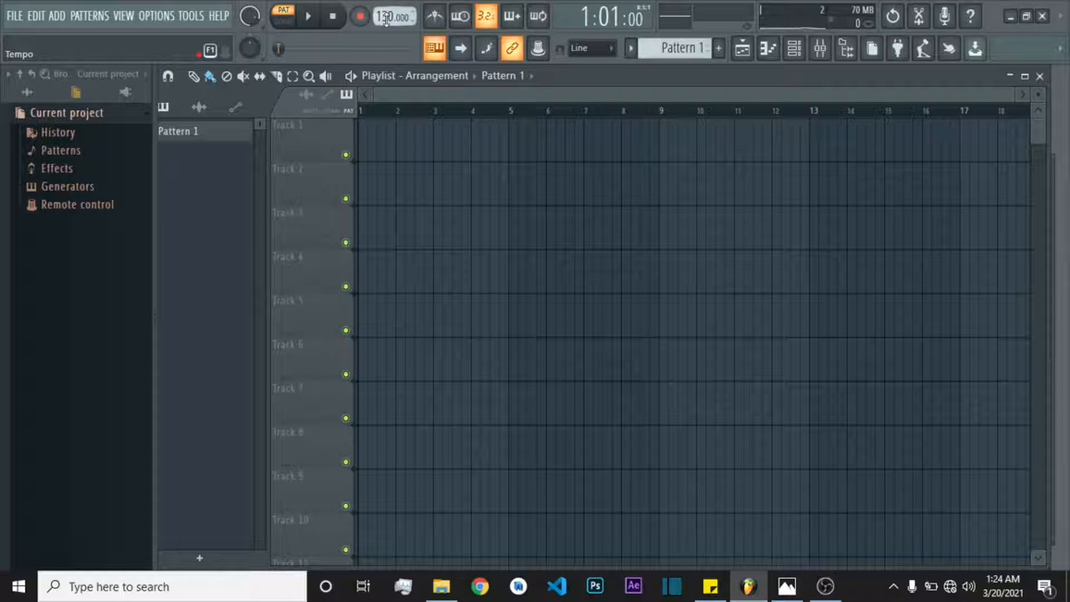
scroll(384, 12, "down", 20)
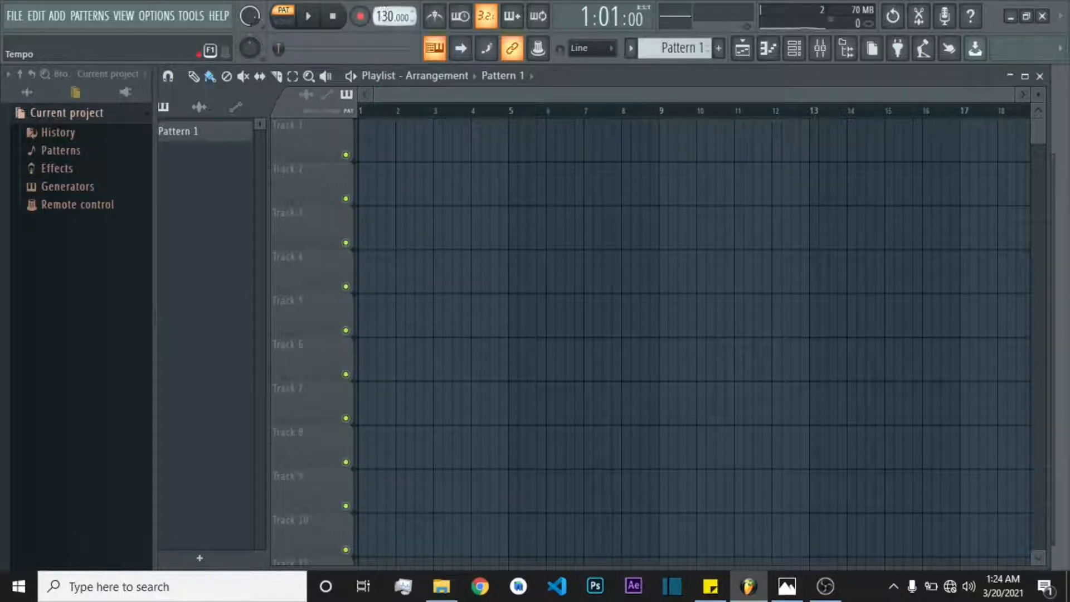
scroll(389, 15, "down", 14)
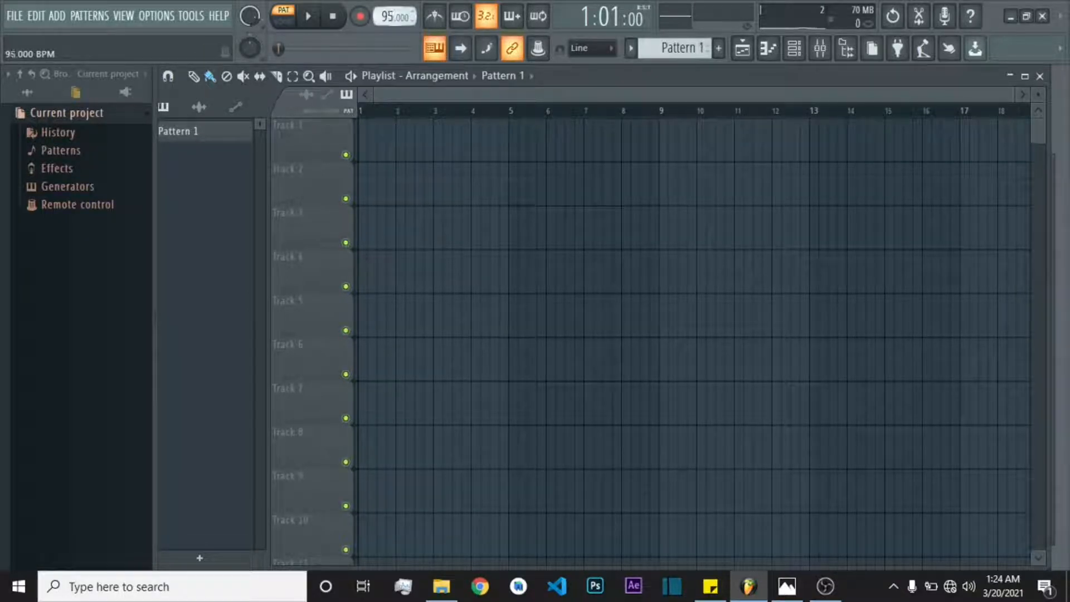
scroll(390, 15, "up", 1)
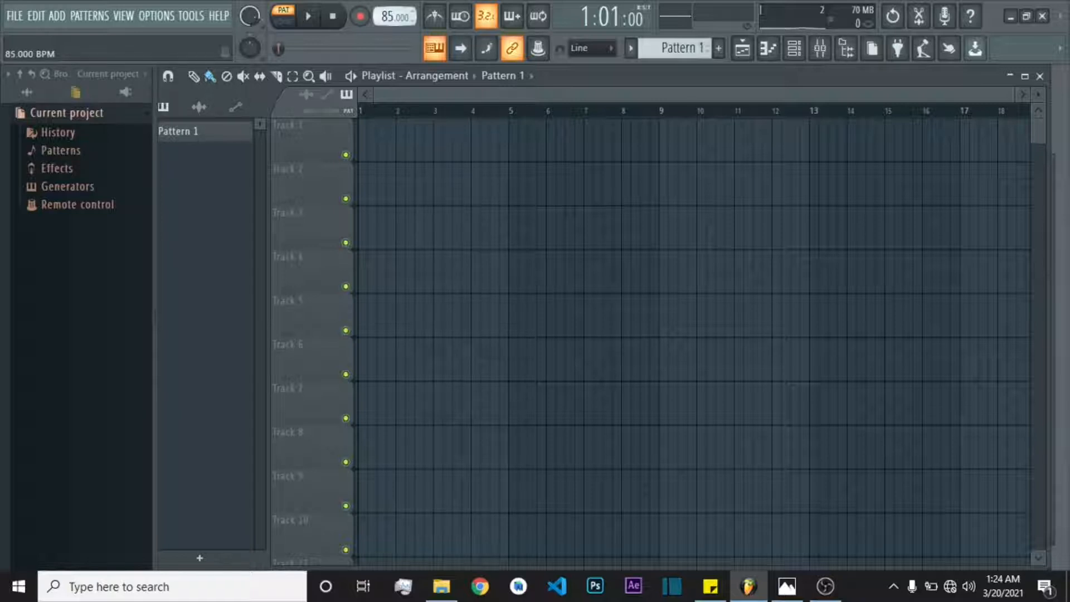
- Turn on the metronome, play the empty pattern to hear the tempo, and stop playback
left_click(438, 18)
left_click(307, 16)
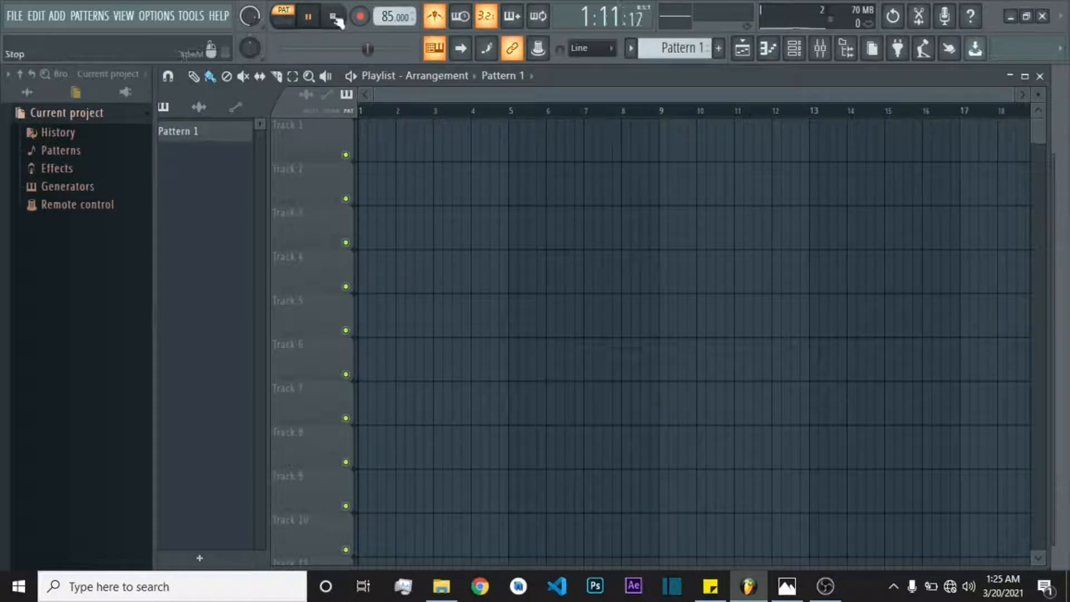
left_click(335, 17)
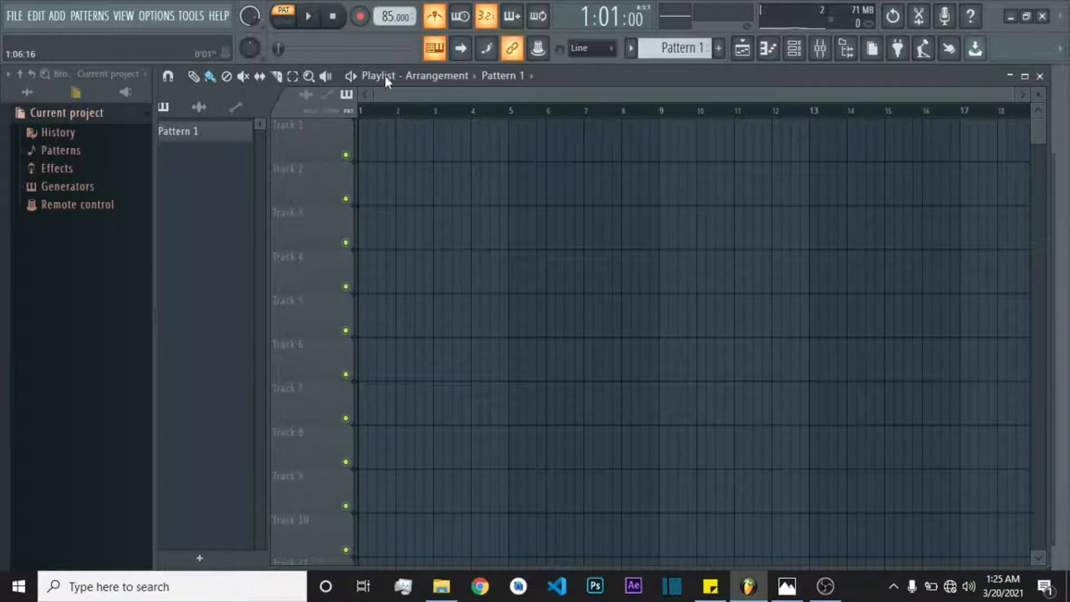
- Open the Channel rack and replace the Kick channel with the Sytrus synth
left_click(795, 49)
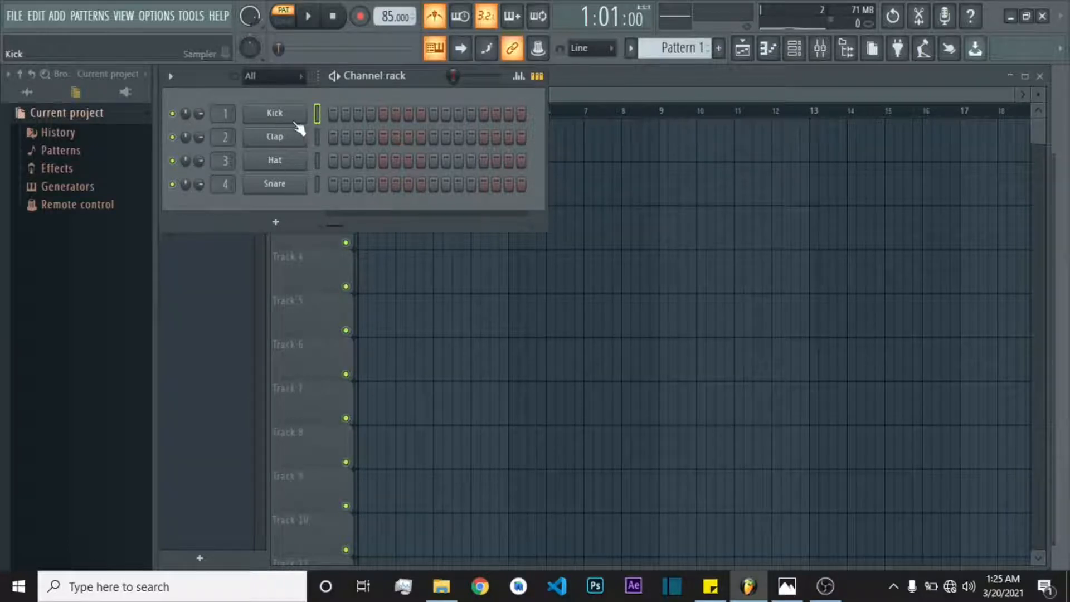
left_click(276, 222)
right_click(290, 113)
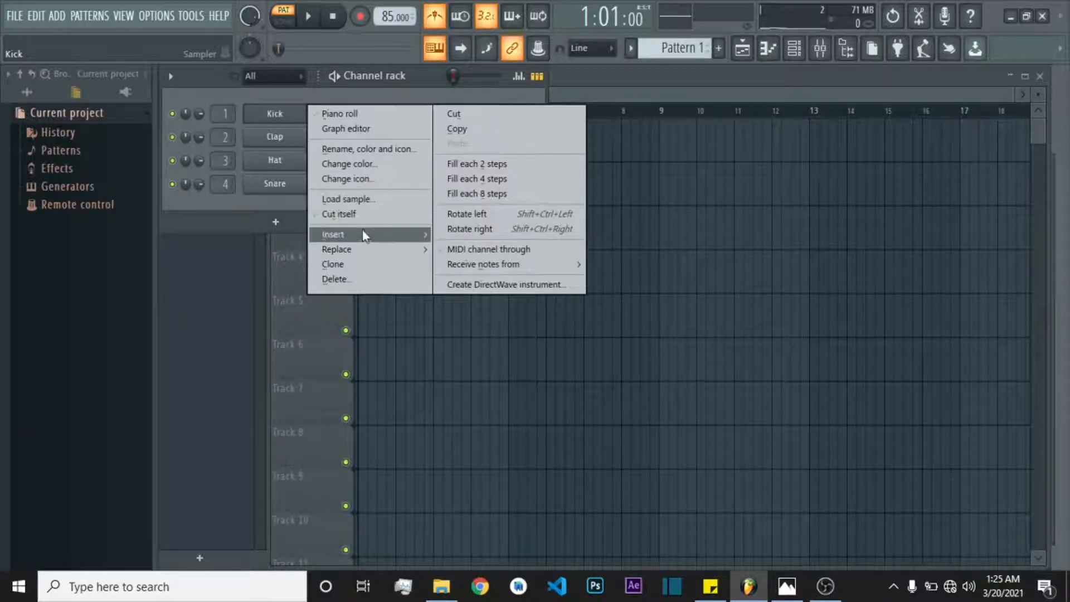
mouse_move(360, 237)
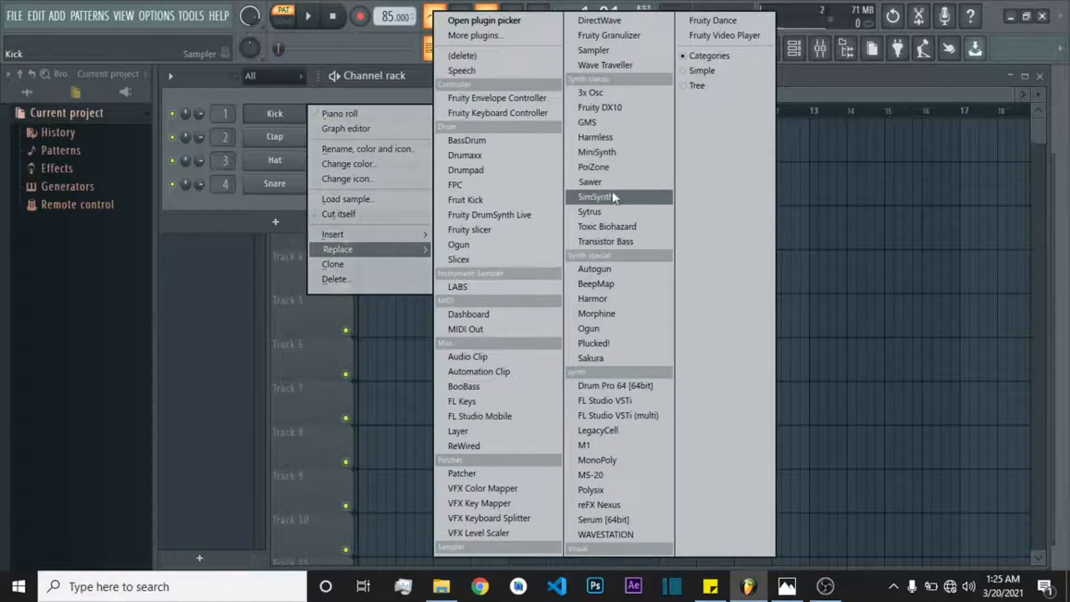
left_click(605, 211)
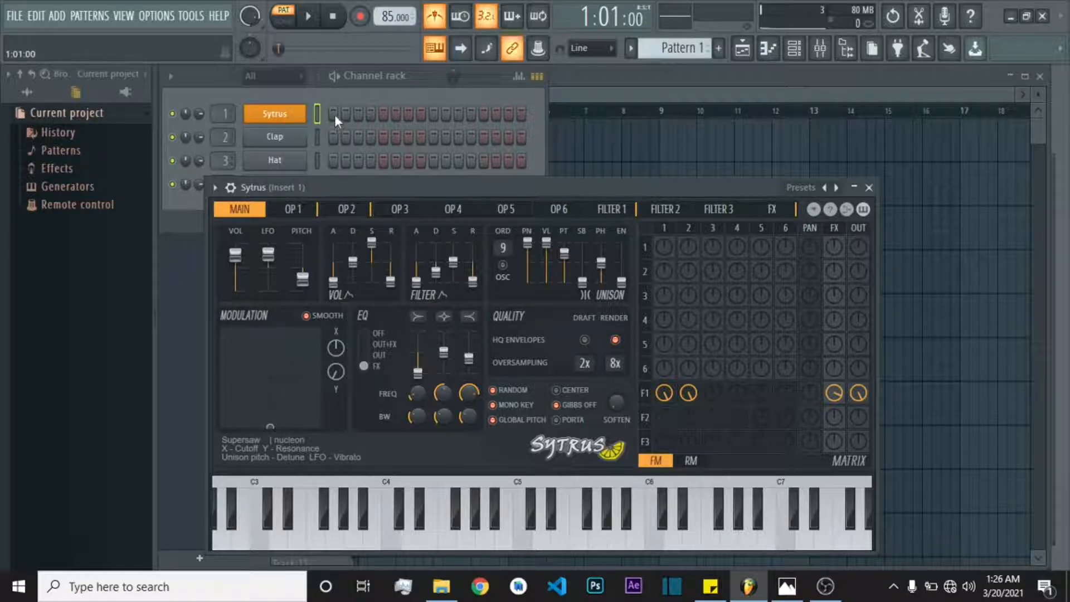
- Open the Piano roll for the Sytrus channel and audition a few notes of the sound
right_click(277, 117)
left_click(365, 110)
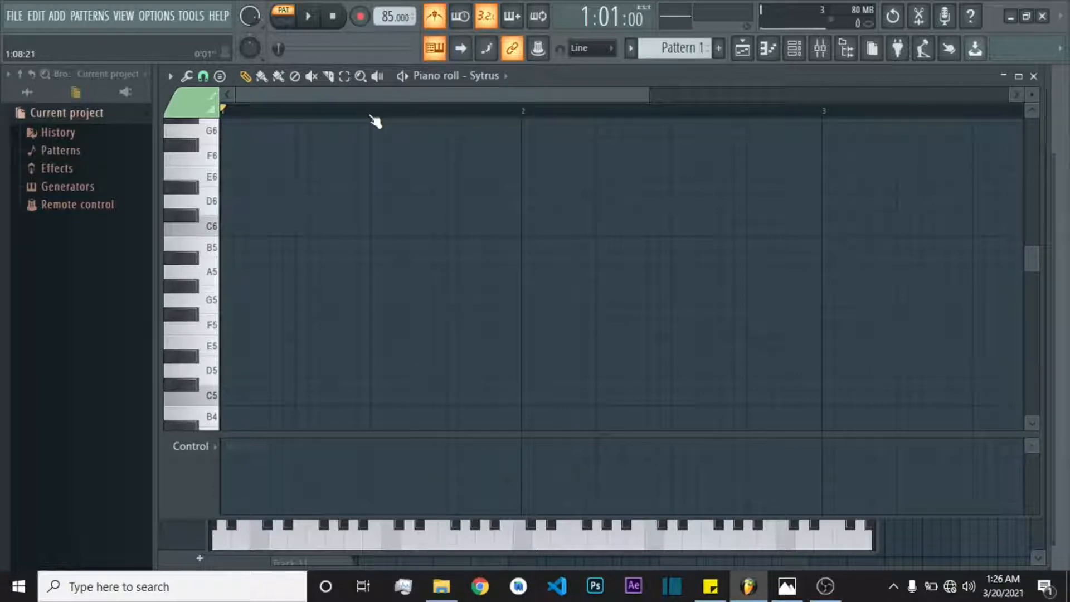
key("h")
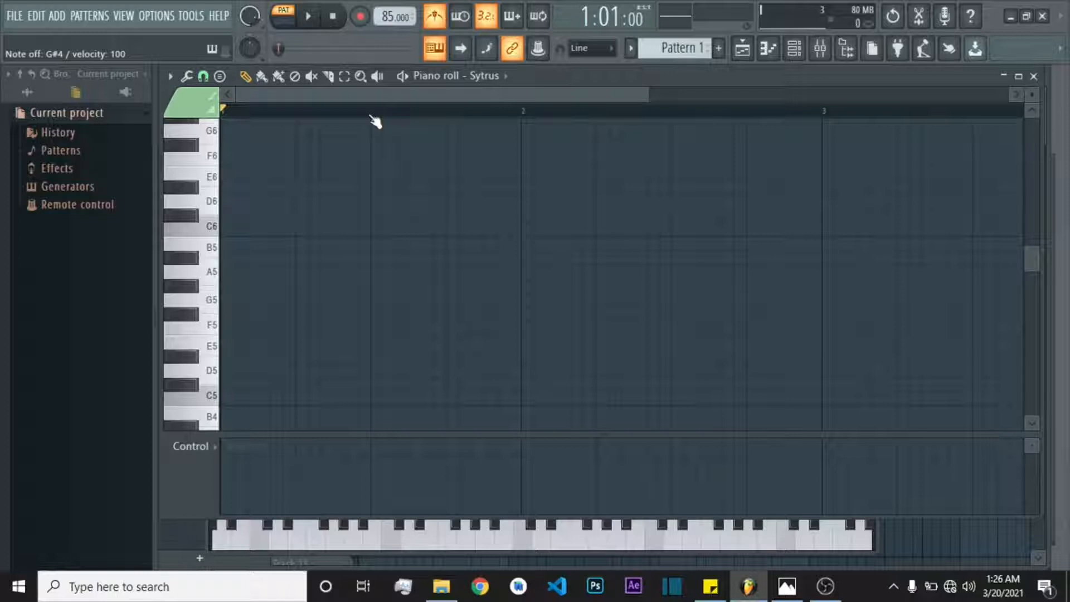
key("q")
key("q")
key("g")
key("h")
- Draw a stacked C major chord of C5, E5, G5 and C6 at the start of bar 1, and lower the master volume
scroll(293, 303, "down", 4)
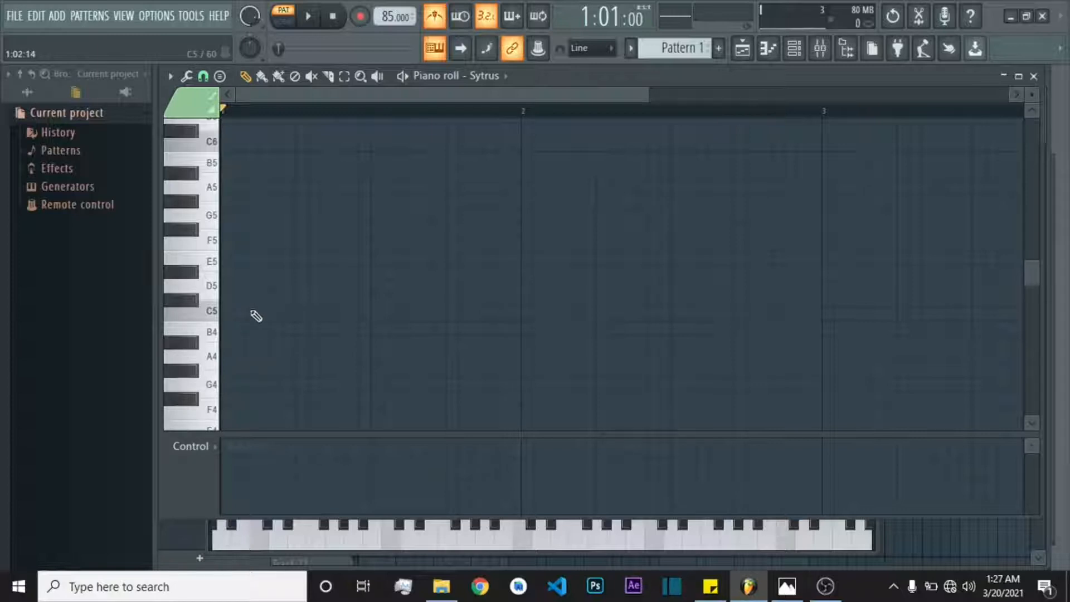
scroll(213, 322, "up", 1)
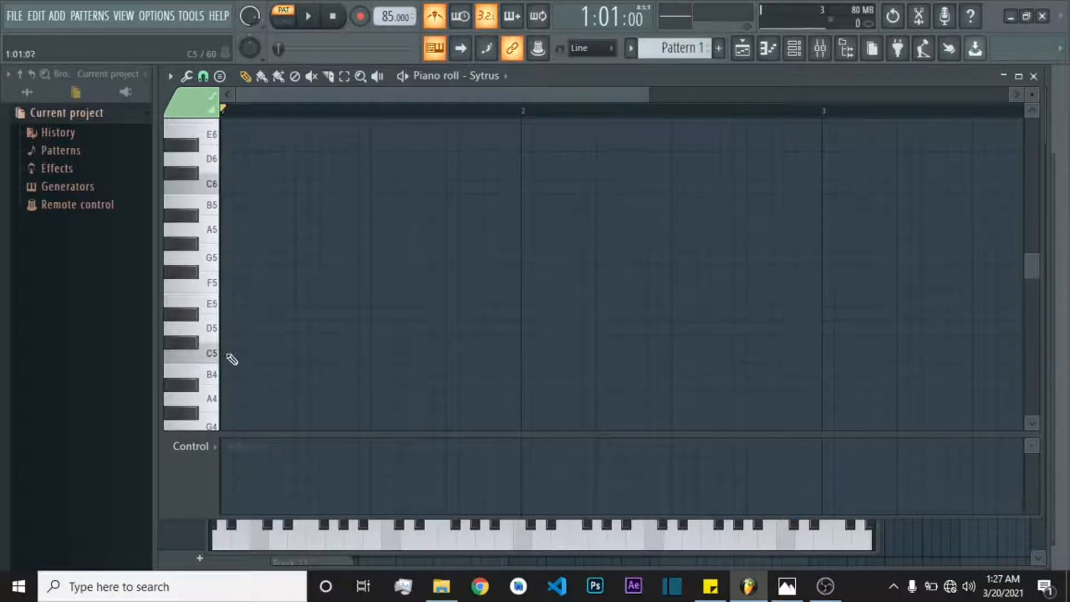
left_click(225, 356)
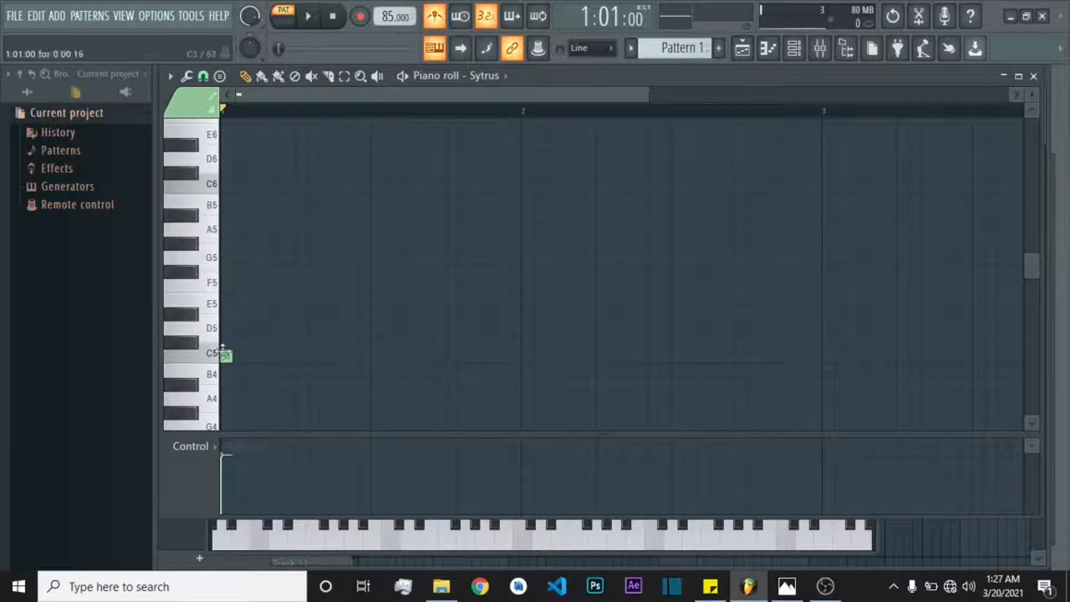
left_click(222, 305)
left_click(224, 303)
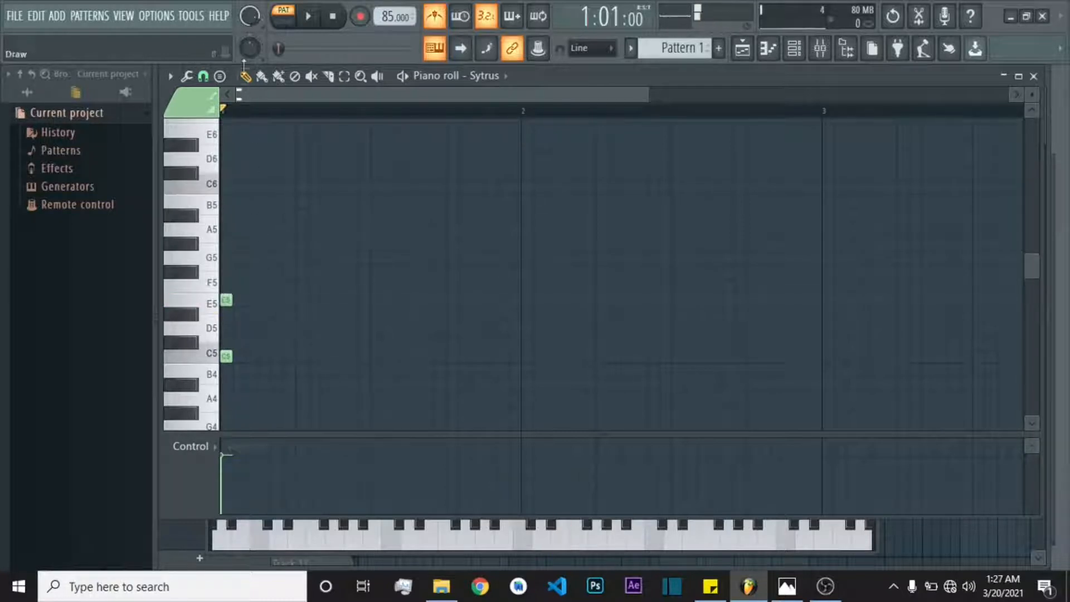
mouse_move(253, 18)
left_mouse_down()
mouse_move(254, 39)
mouse_move(249, 22)
left_mouse_up()
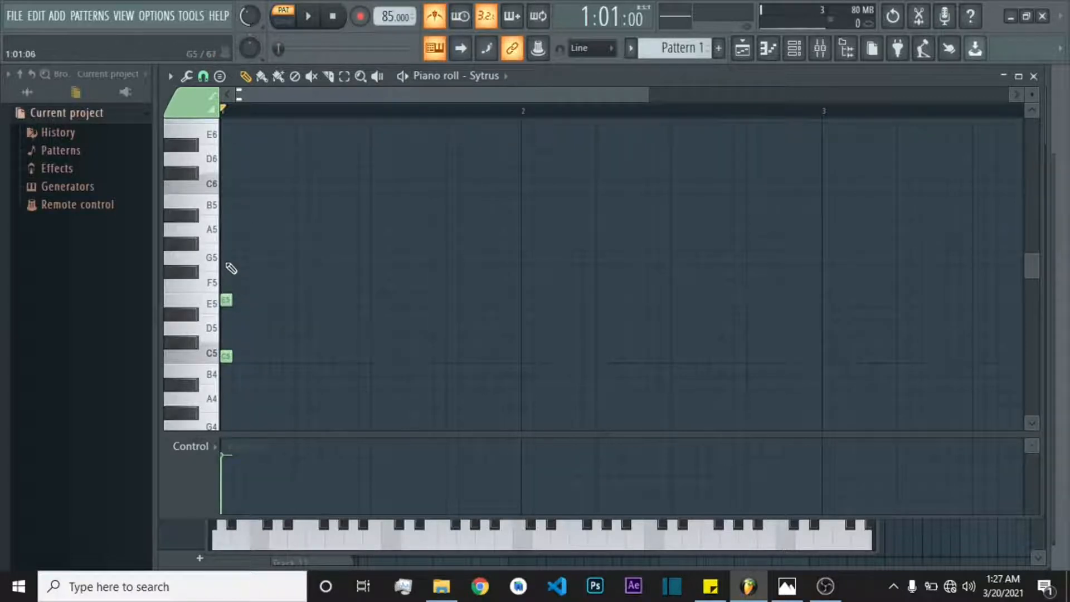
left_click(226, 258)
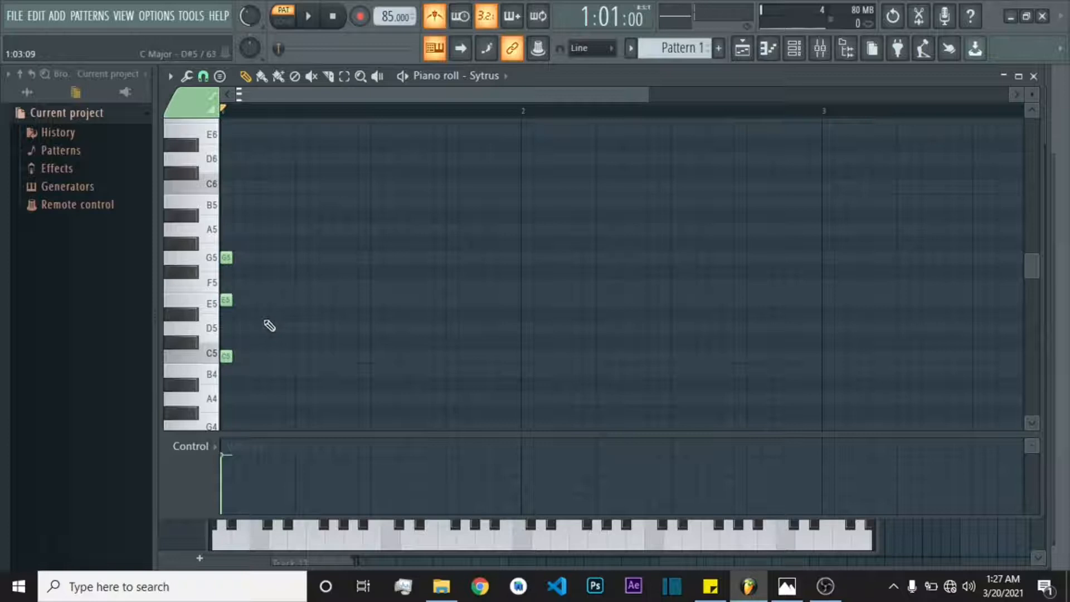
left_click(226, 188)
- Clone the C major chord three times at two-step intervals across the first half of bar 1, with the metronome turned off
left_click_drag(225, 176, 230, 373)
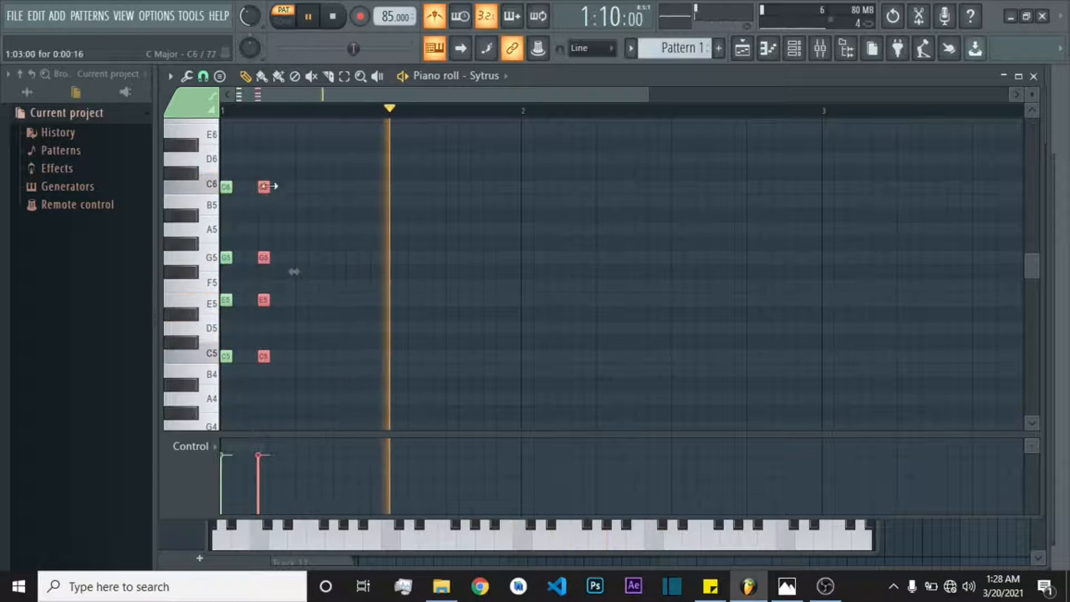
left_click(438, 18)
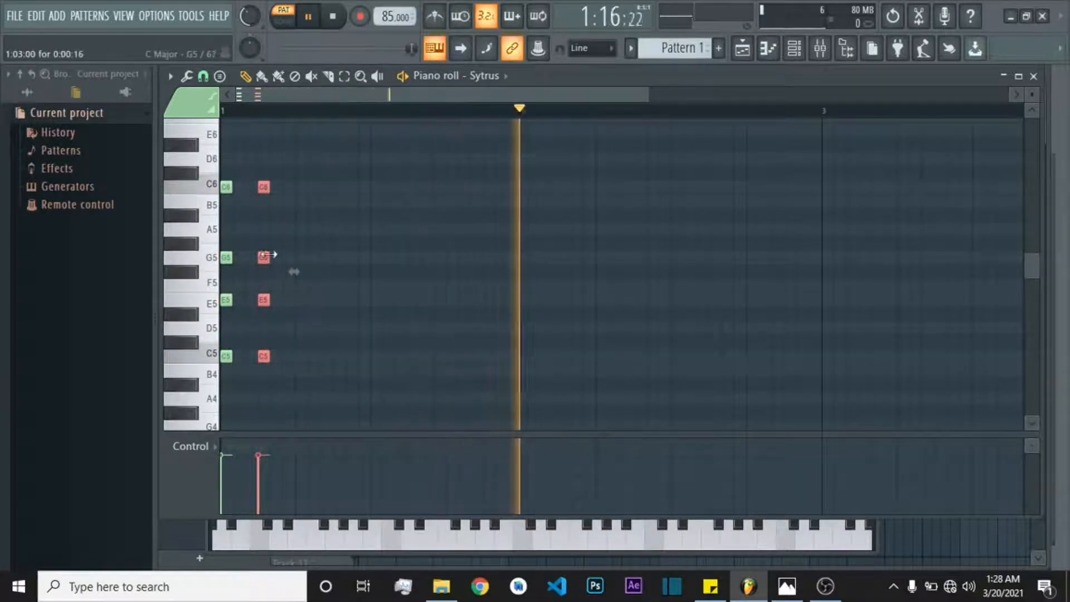
left_click_drag(265, 255, 339, 258)
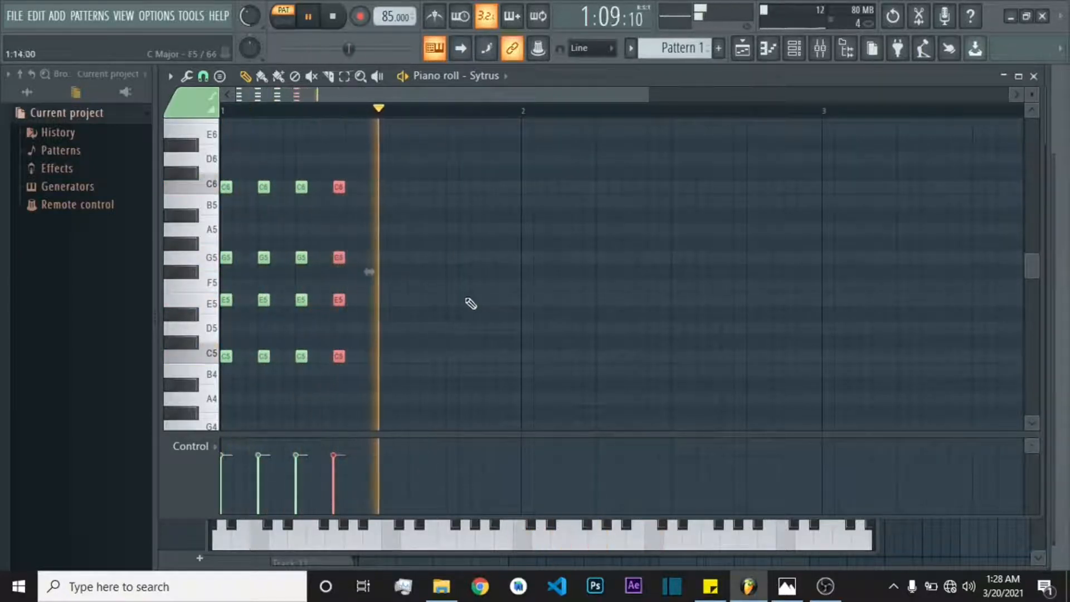
key("space")
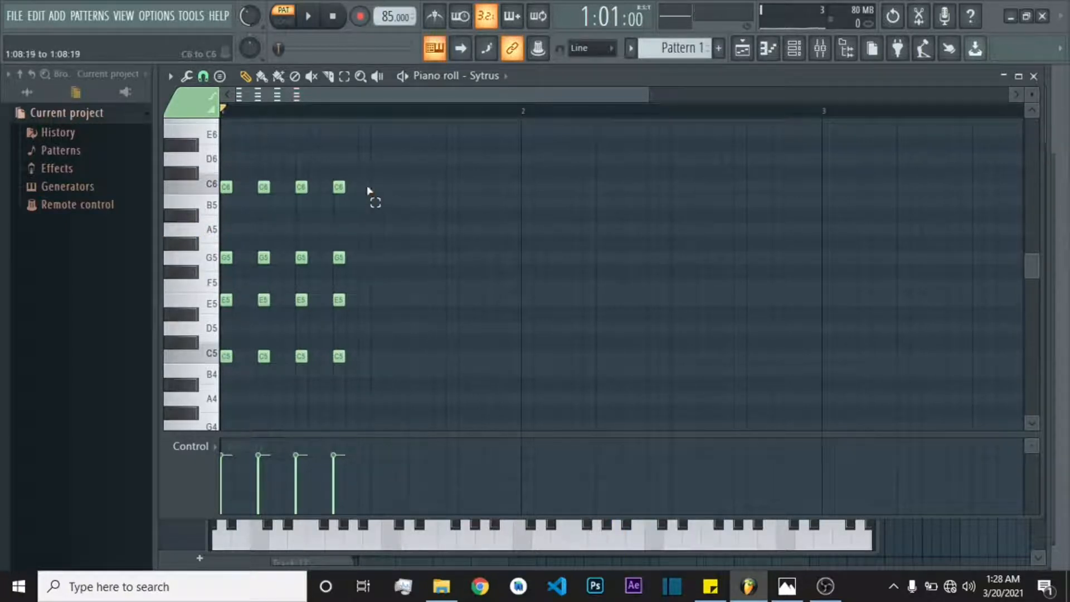
- Clone the four C chords into the second half of bar 1, transpose them to G major from G5, and play the result
left_click_drag(199, 199, 217, 367)
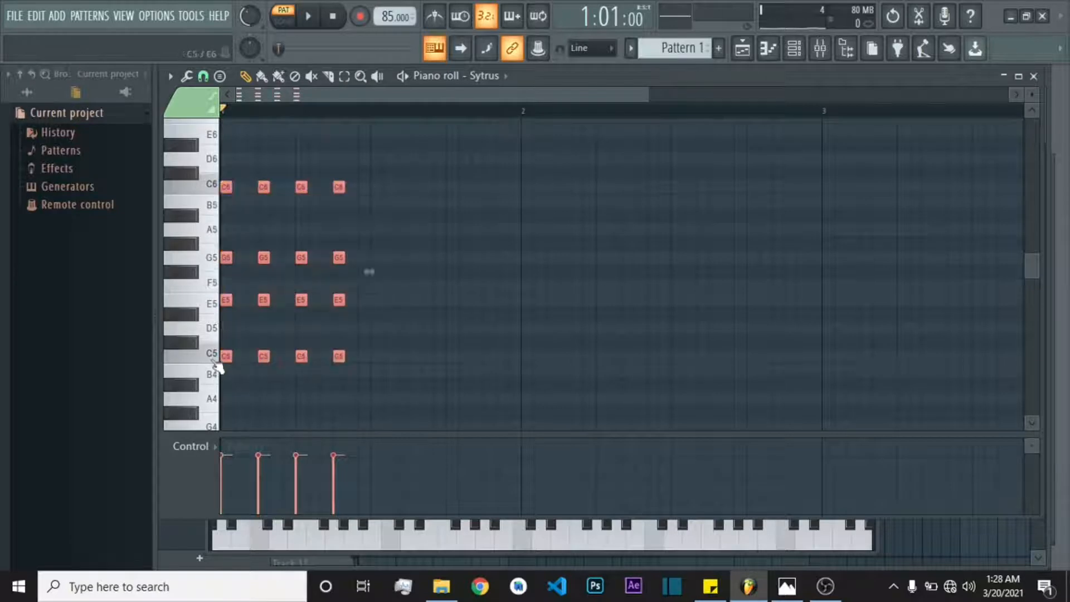
left_click_drag(224, 258, 378, 257)
left_click_drag(380, 217, 375, 179)
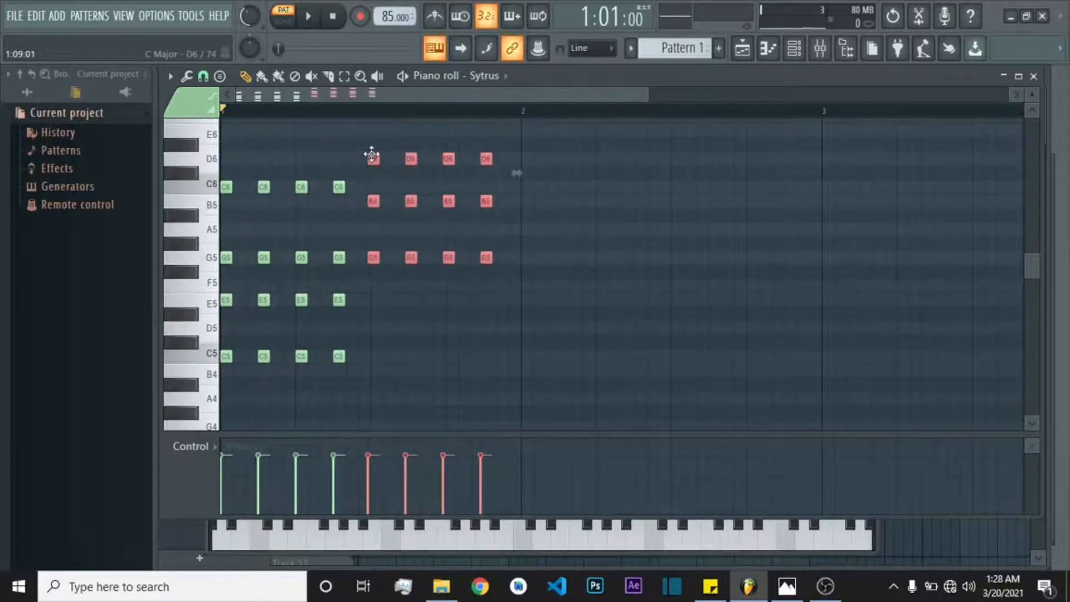
left_click_drag(381, 157, 373, 156)
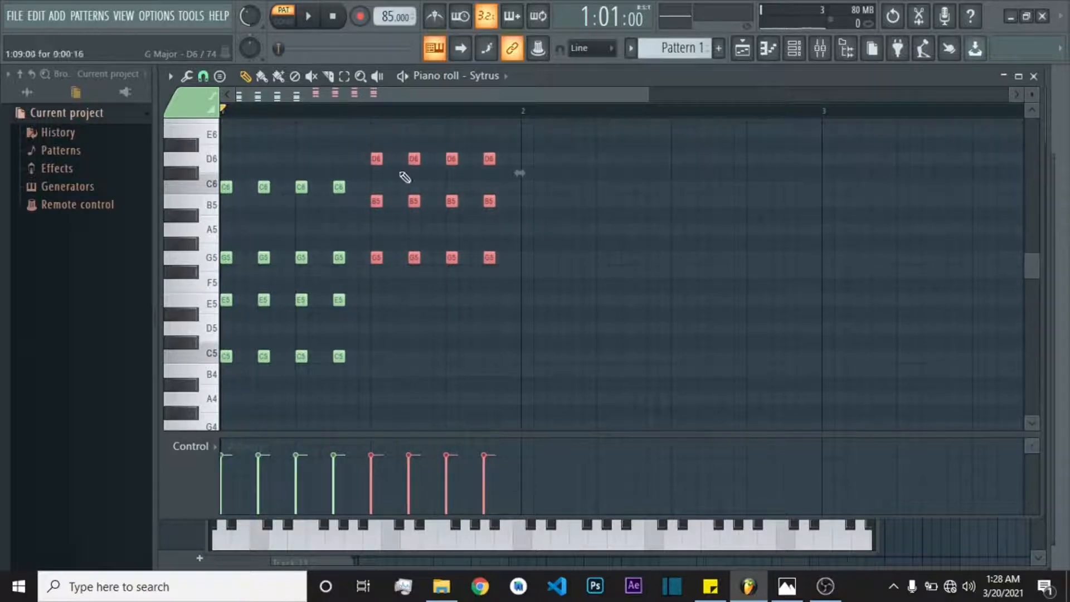
key("space")
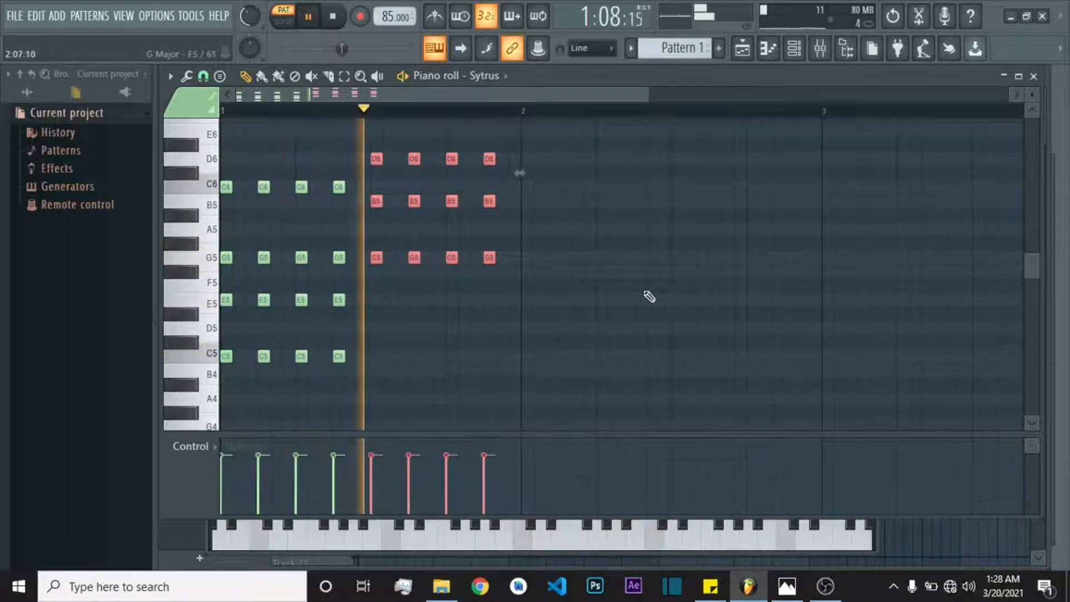
- Clone the four G chords to the start of bar 2 transposed to F major (F5, A5, C6, F6), and clone that group again further along
scroll(649, 296, "up", 3)
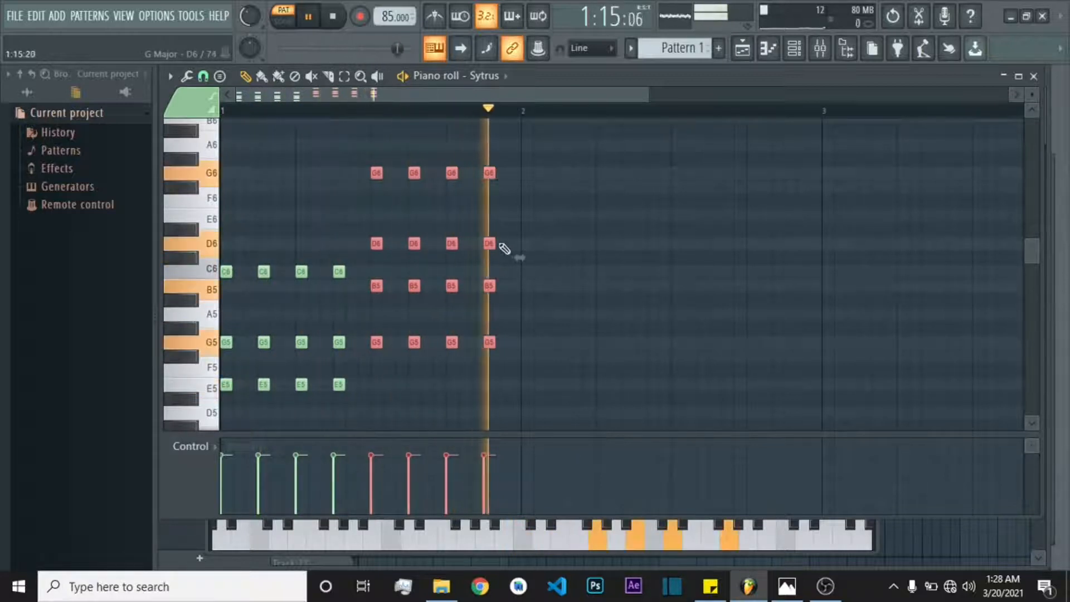
left_click_drag(488, 243, 638, 264)
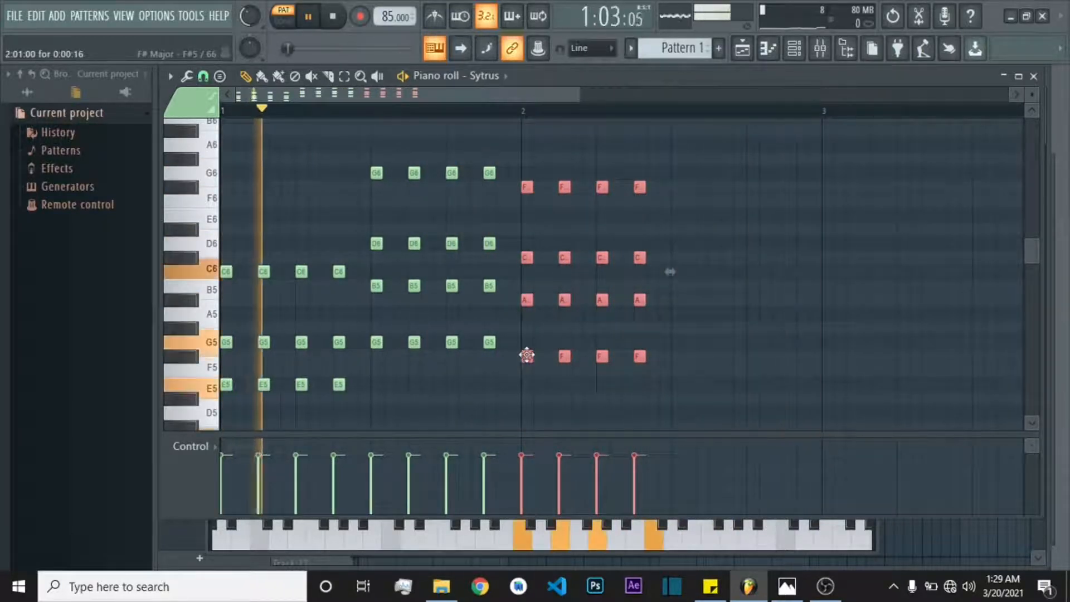
left_click_drag(527, 355, 523, 370)
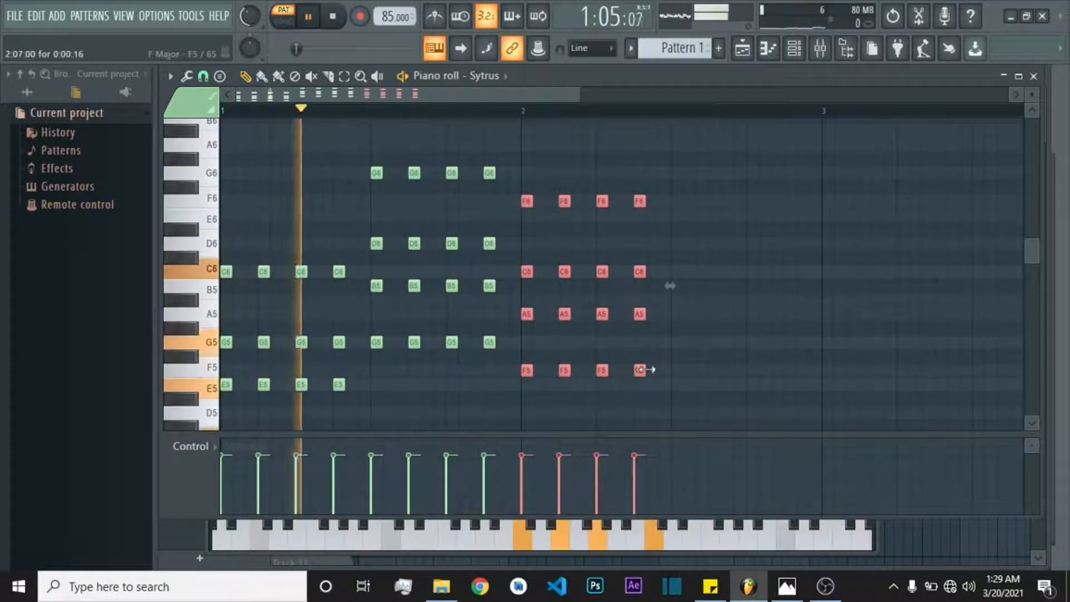
left_click_drag(640, 369, 722, 369)
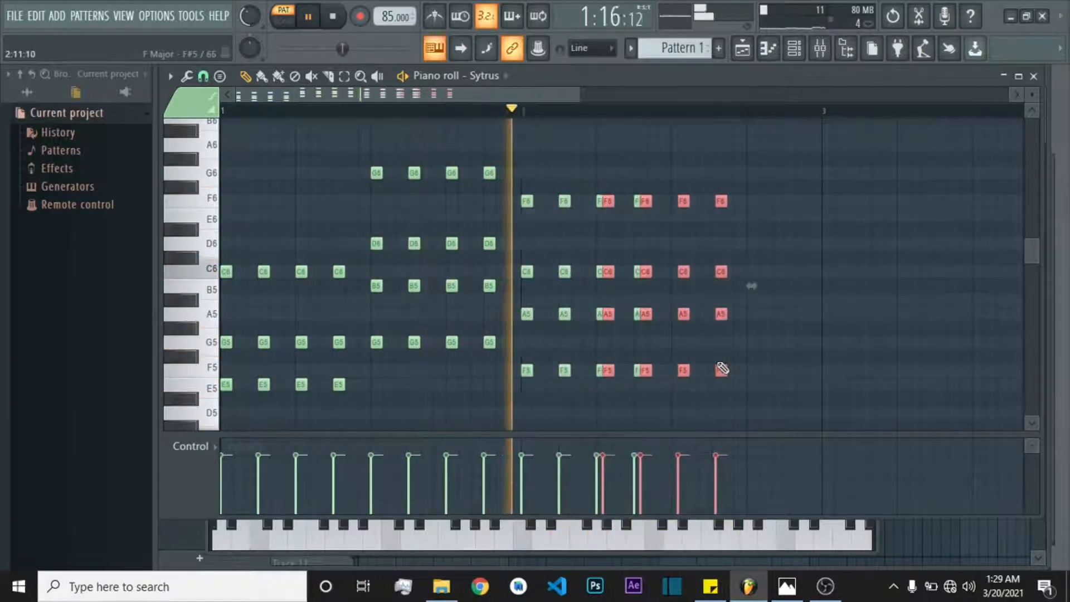
left_click(712, 369)
right_click(714, 371)
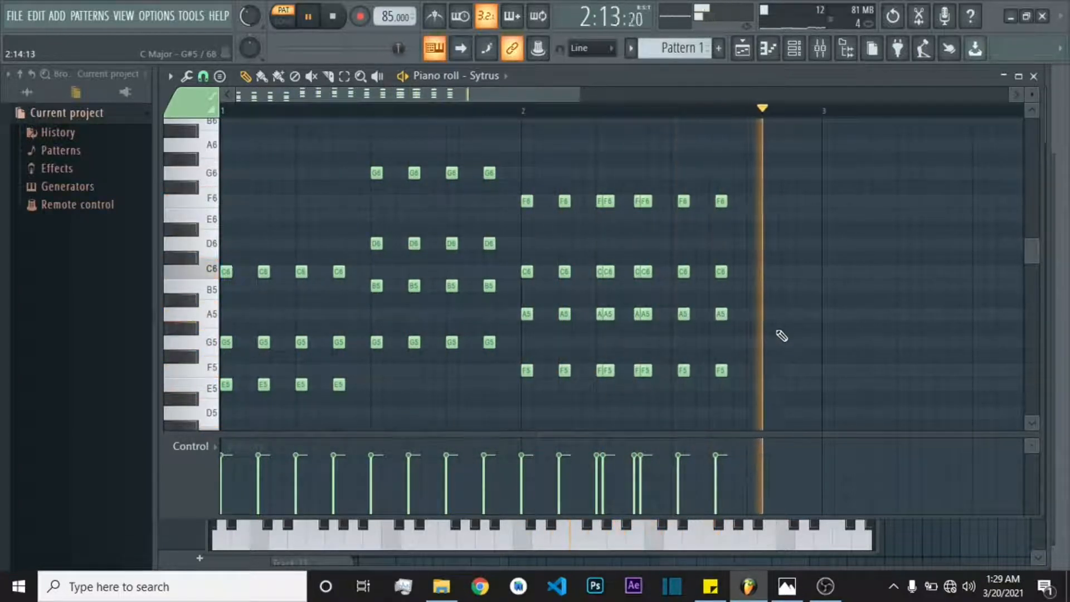
key("ctrl+z")
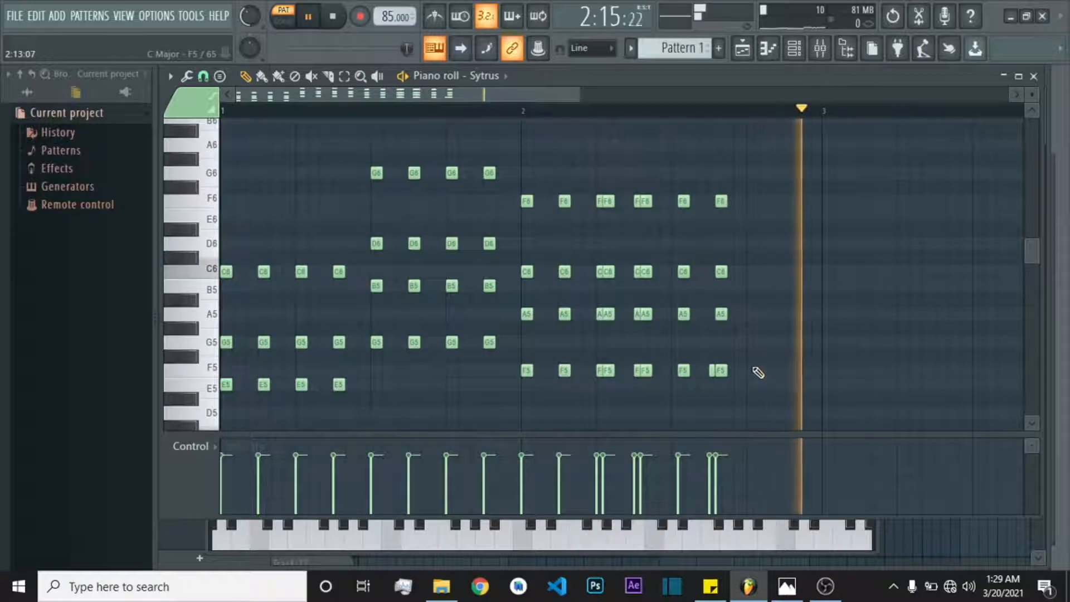
key("ctrl+z")
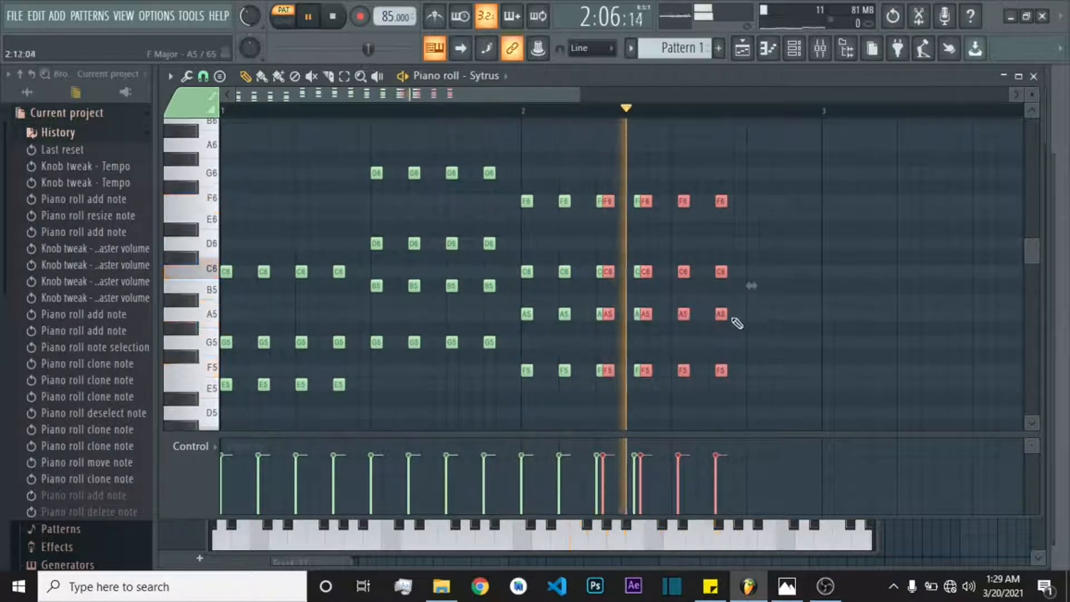
- Transpose the newest chord group to A major (A5, C#6, E6, A6) and place it after the four F chords in bar 2
left_click_drag(721, 314, 777, 255)
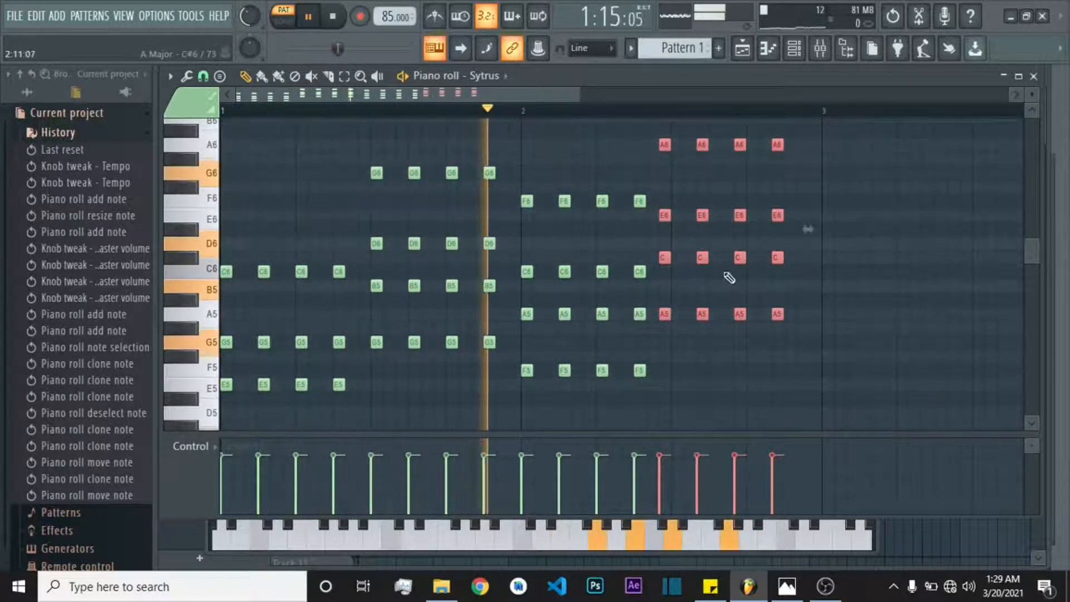
left_click(817, 256)
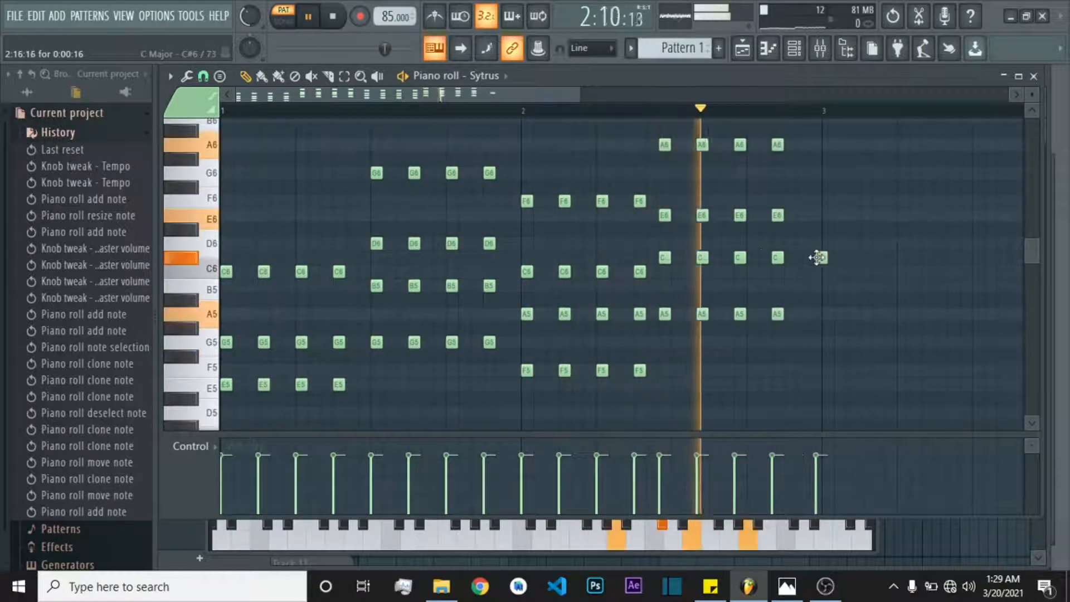
right_click(817, 257)
left_click(795, 257)
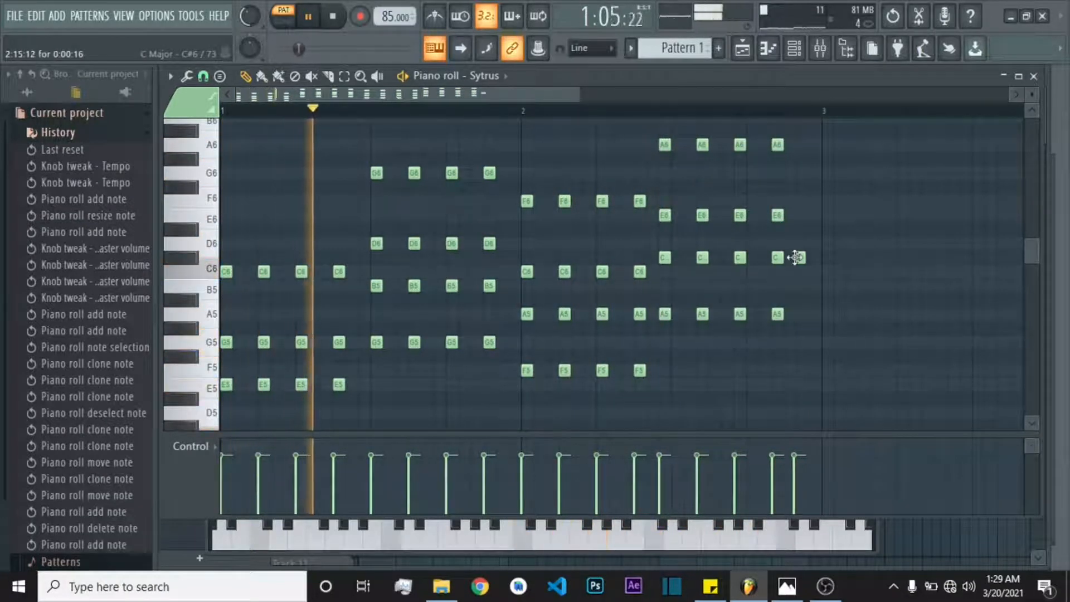
right_click(800, 258)
- Lower the four C#6 notes to C6, shift the A minor chord group to start halfway through bar 2, and replay the progression
left_click_drag(801, 258, 666, 275)
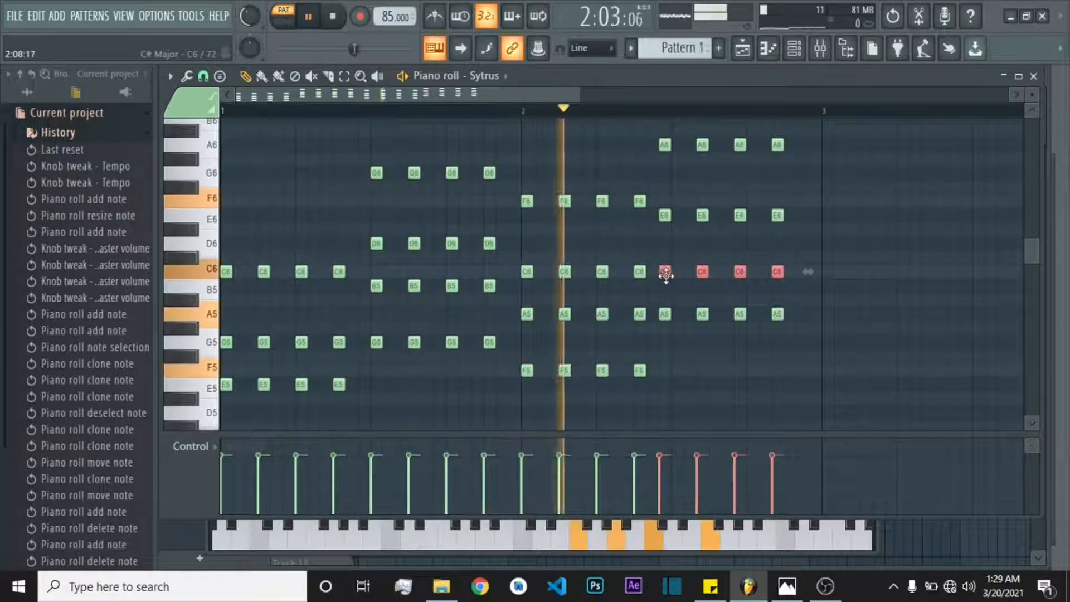
left_click_drag(669, 130, 856, 354)
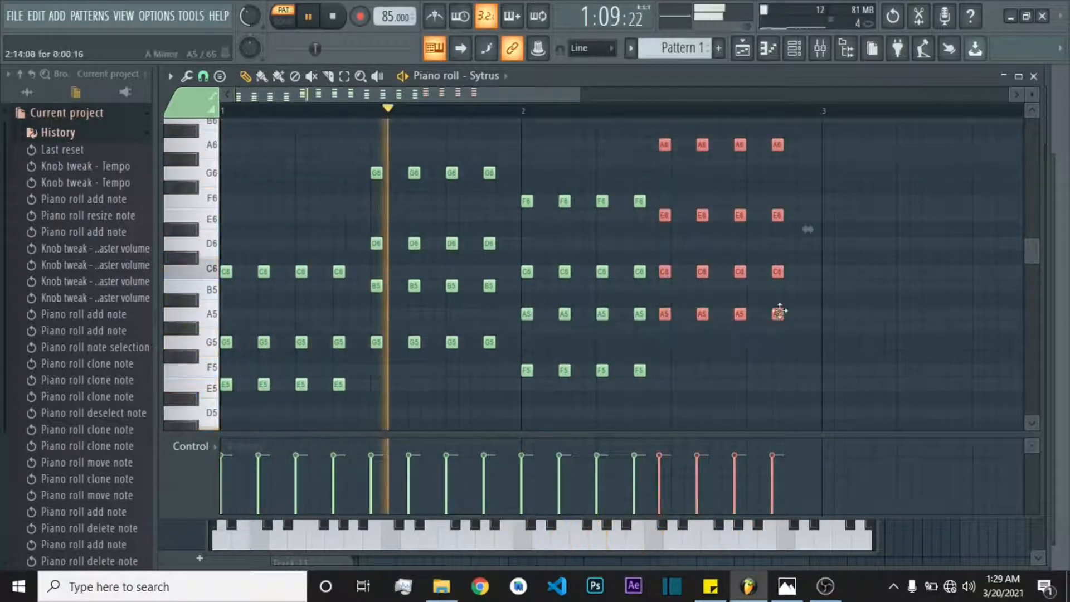
left_click_drag(745, 271, 755, 271)
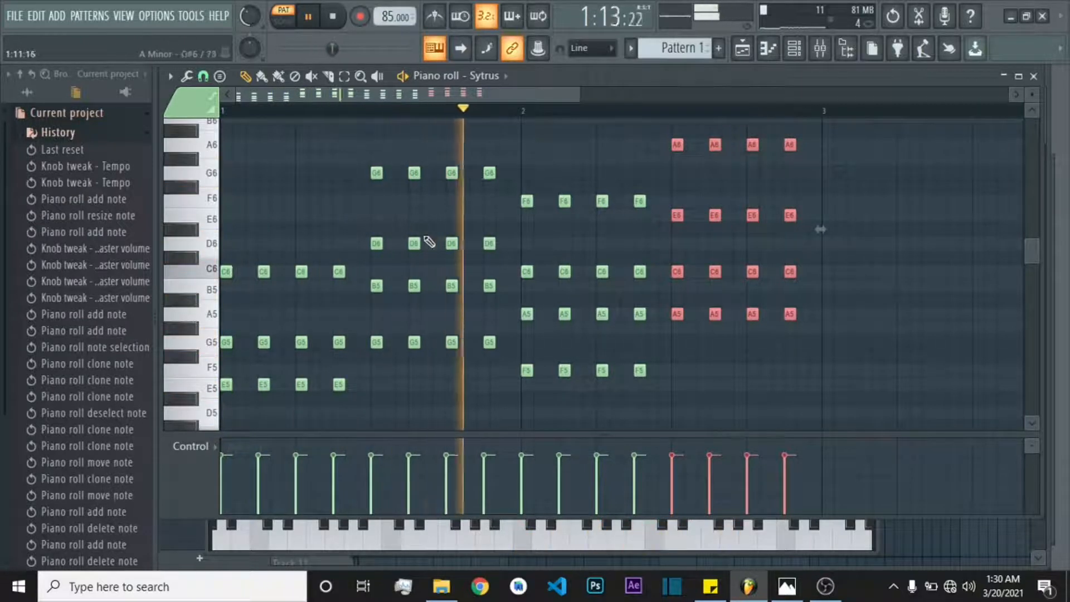
key("space")
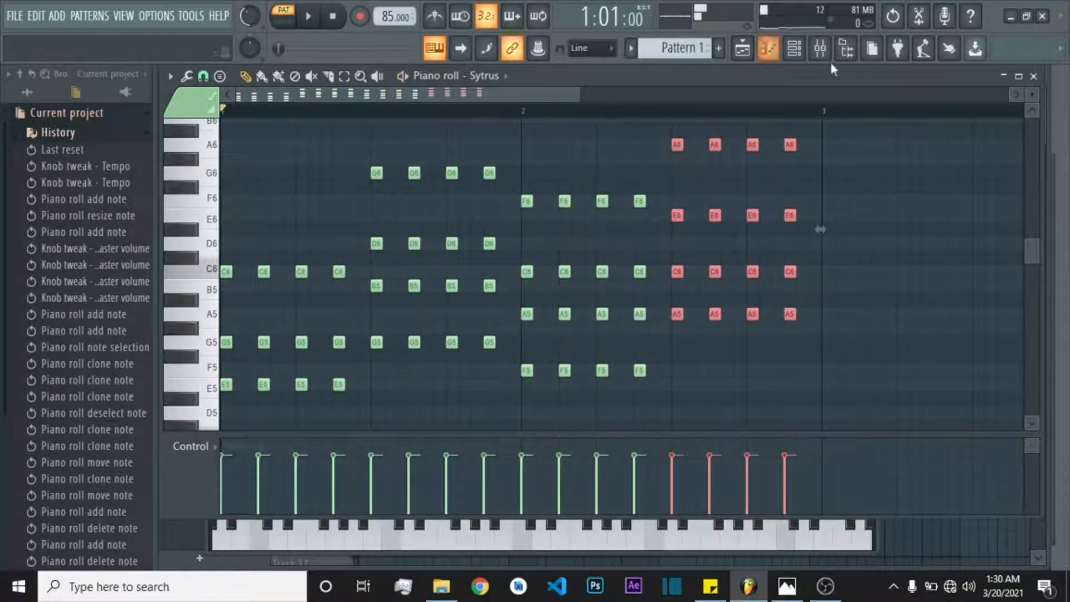
key("space")
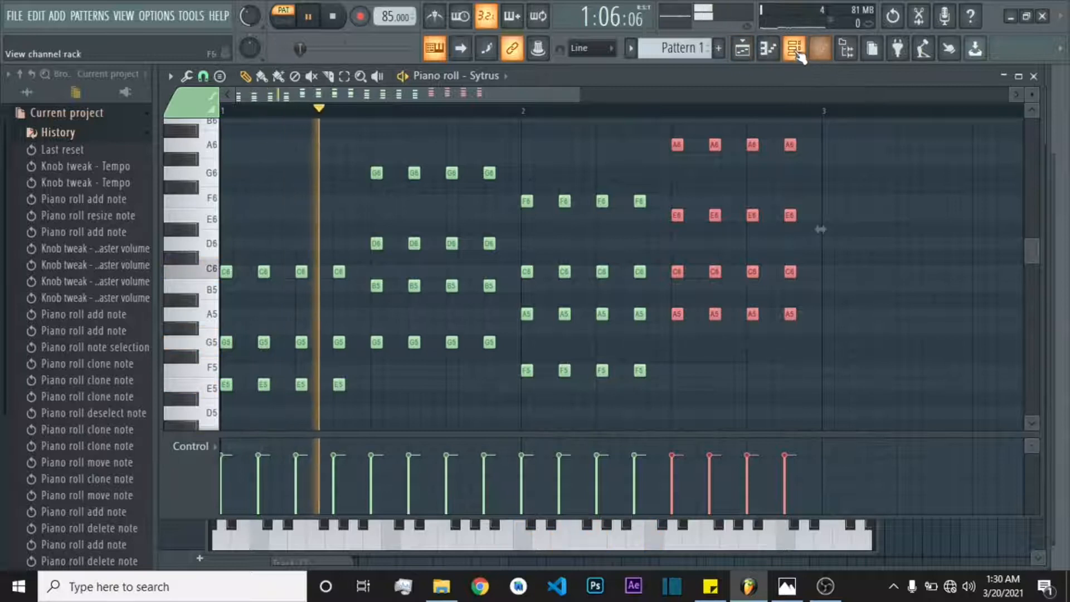
- Load the Amyleigh pad preset into the Sytrus channel
left_click(794, 48)
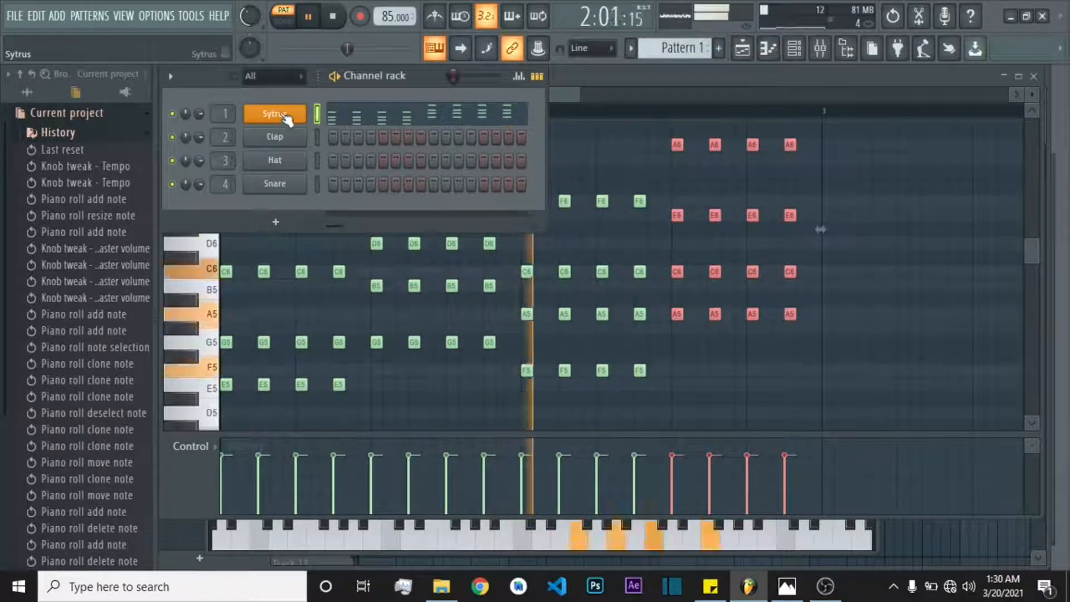
left_click(286, 115)
left_click(286, 116)
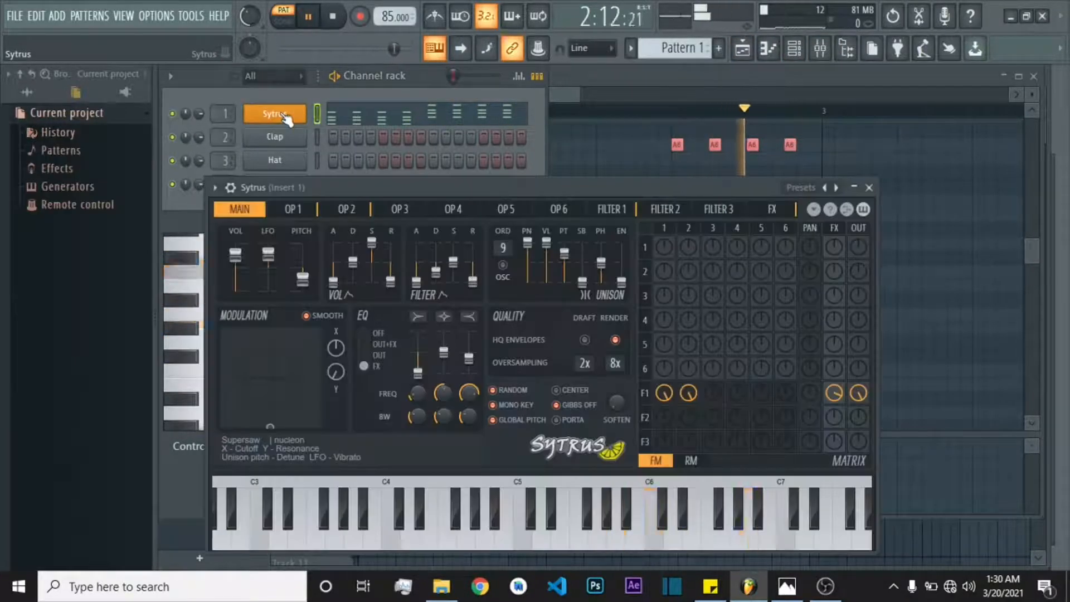
left_click(801, 189)
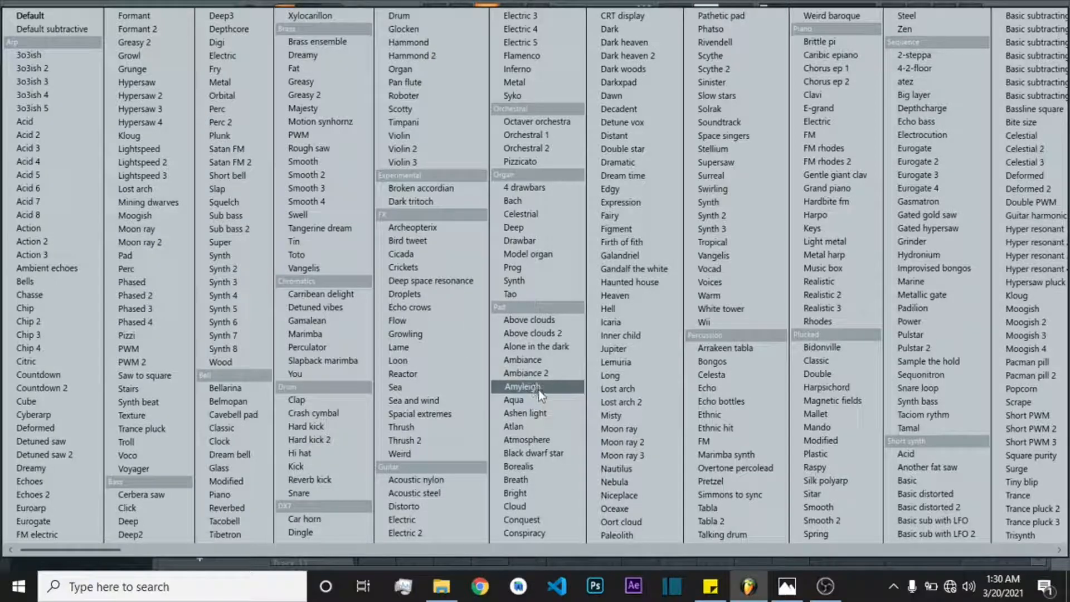
left_click(523, 386)
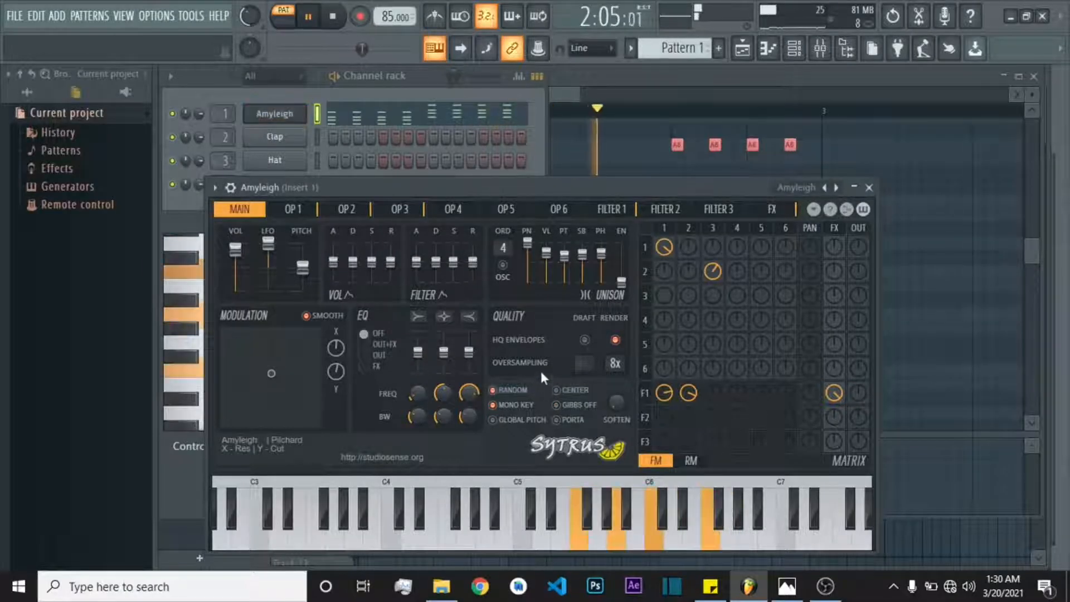
- Place Pattern 1 on Track 1 of the Playlist at bar 1 and play it in song mode
left_click(561, 95)
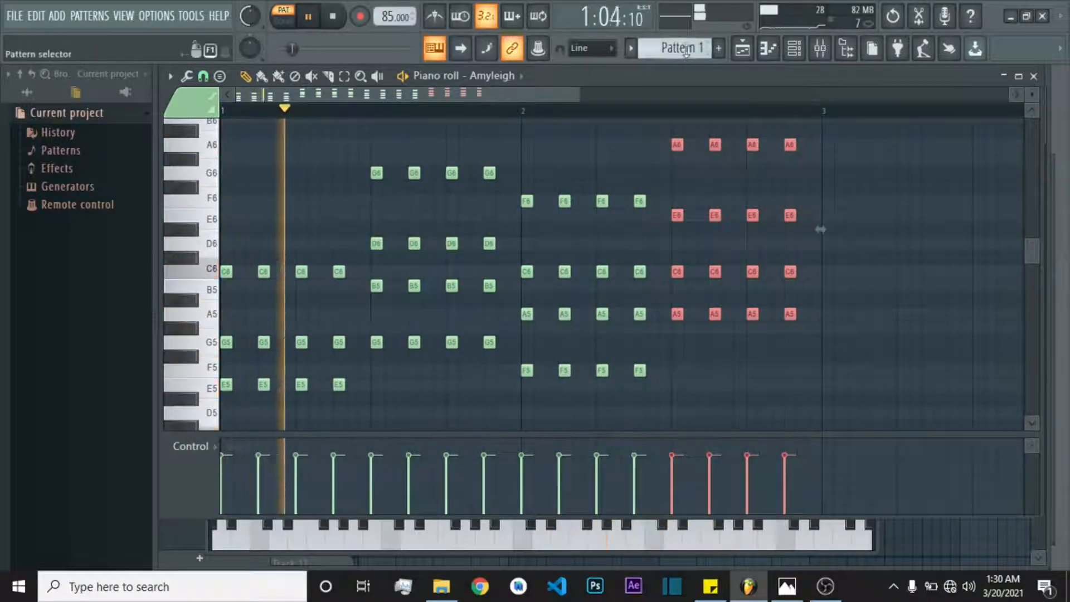
left_click(742, 50)
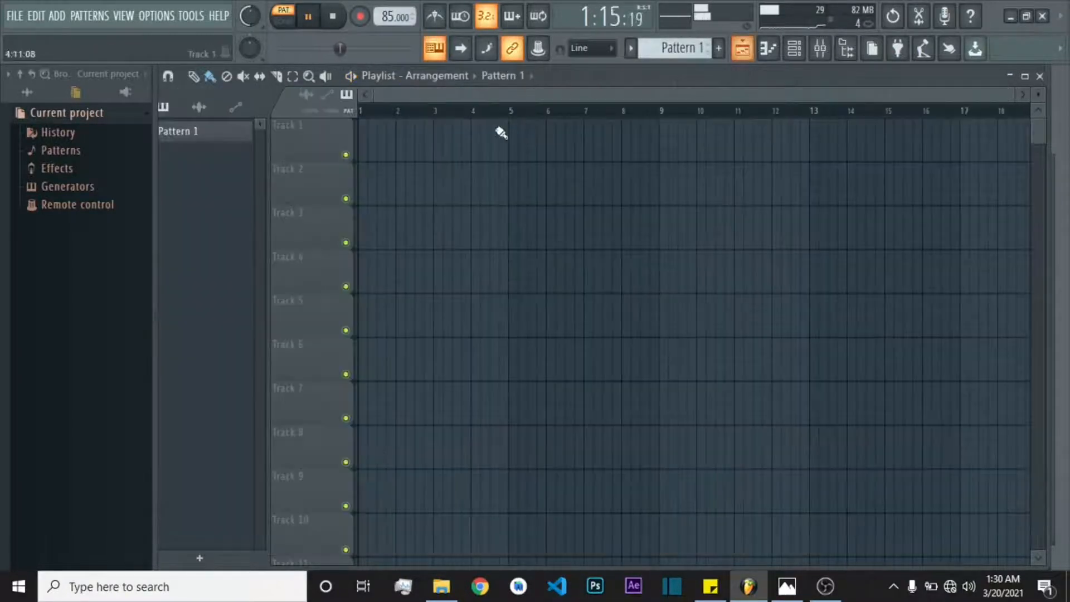
left_click_drag(359, 141, 368, 146)
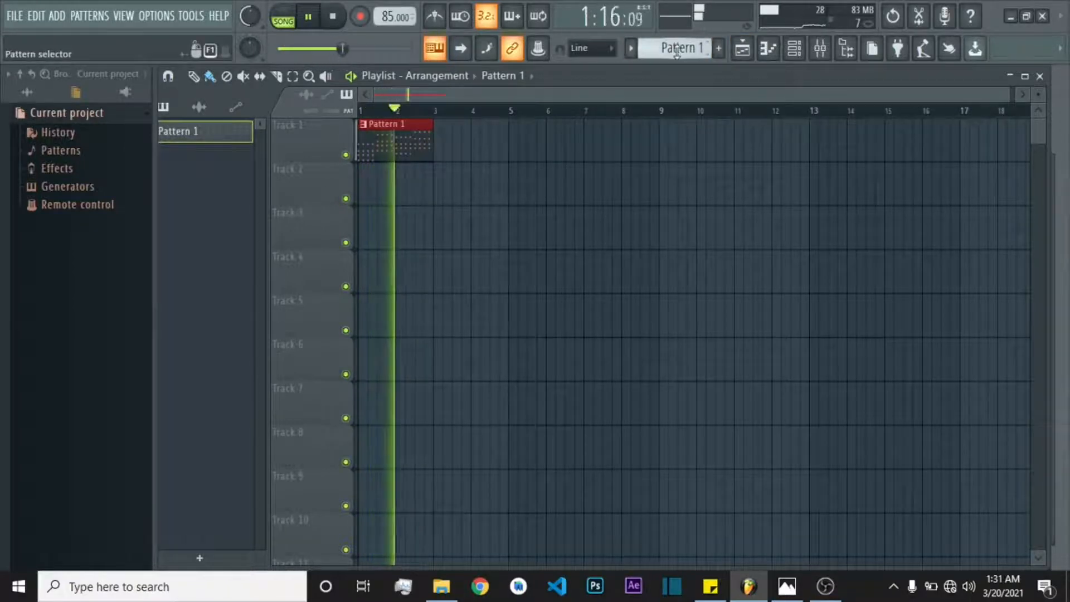
- Switch to Pattern 2 and replace the Clap channel with the BooBass instrument
scroll(677, 52, "down", 1)
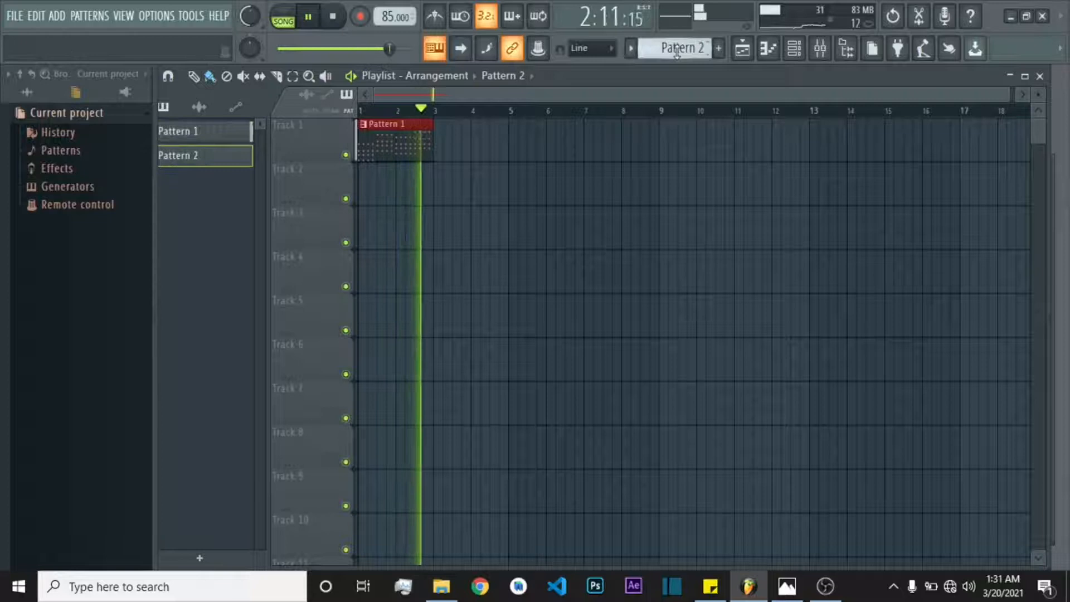
scroll(677, 49, "up", 1)
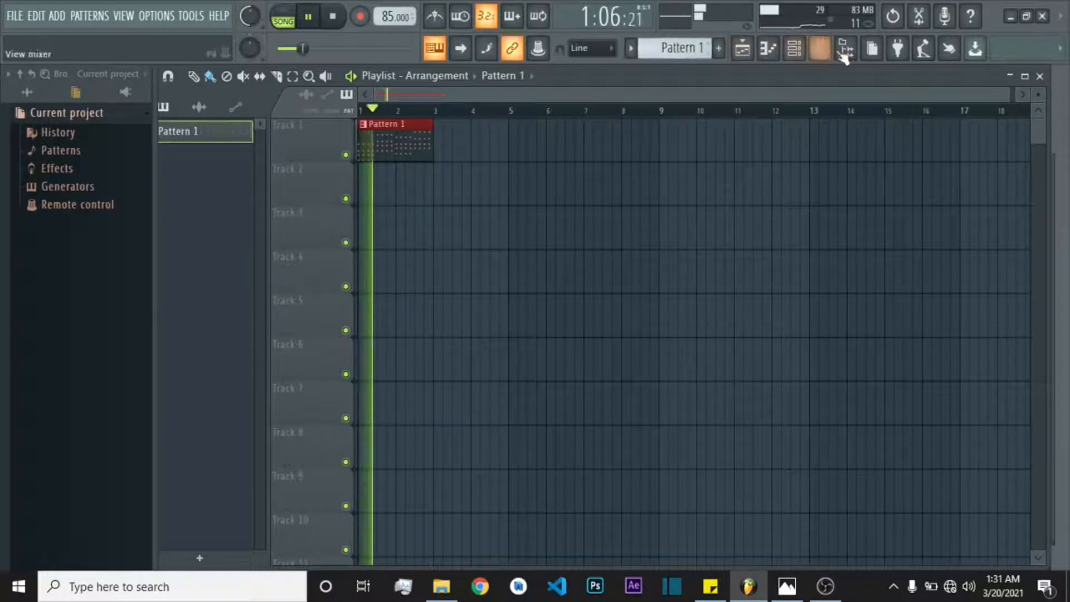
left_click(844, 51)
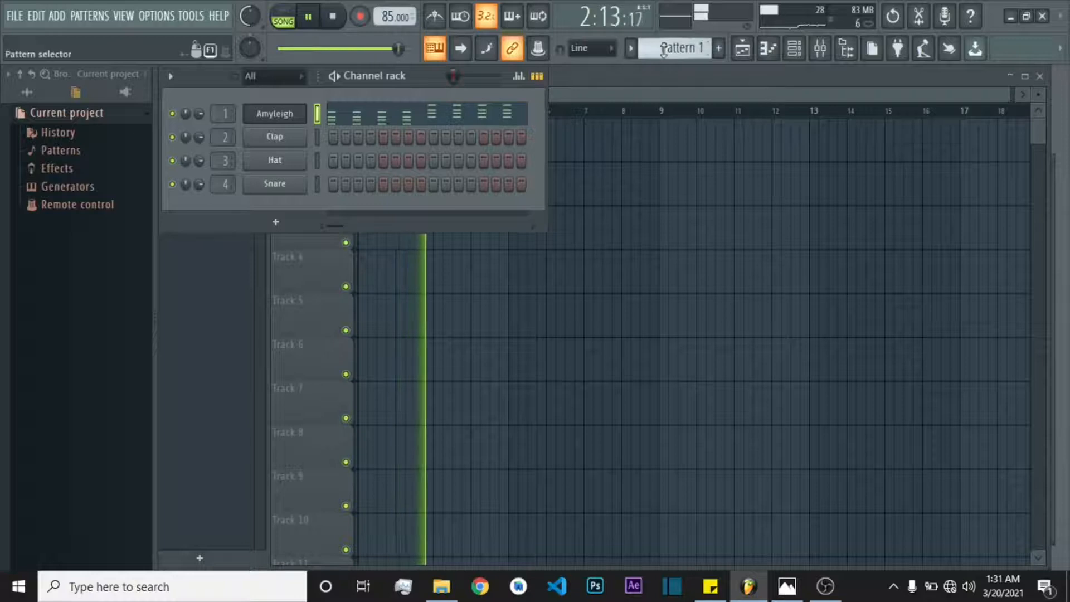
scroll(663, 49, "down", 1)
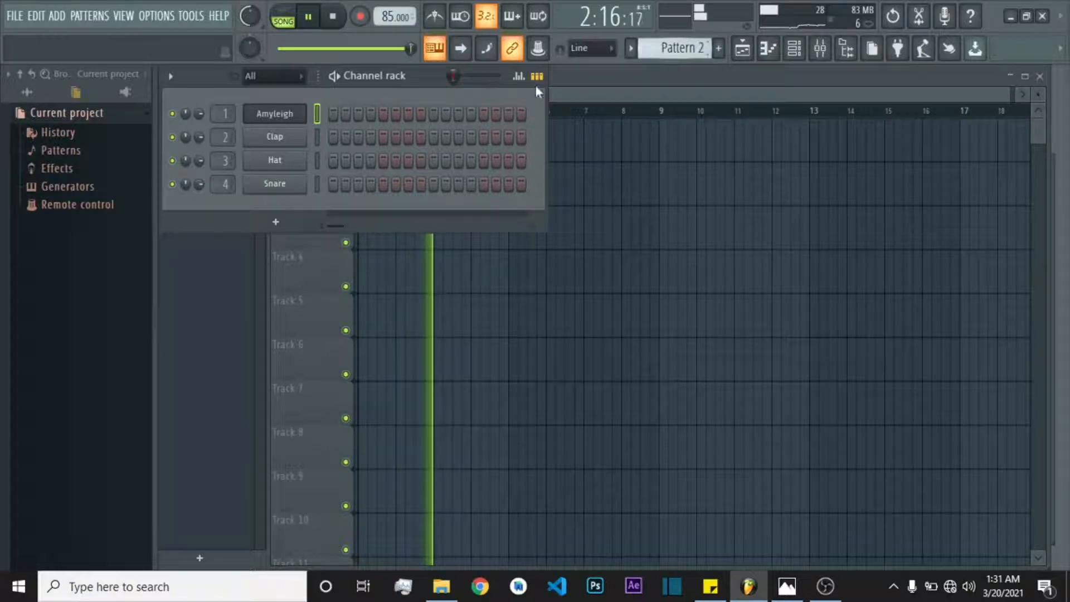
right_click(288, 144)
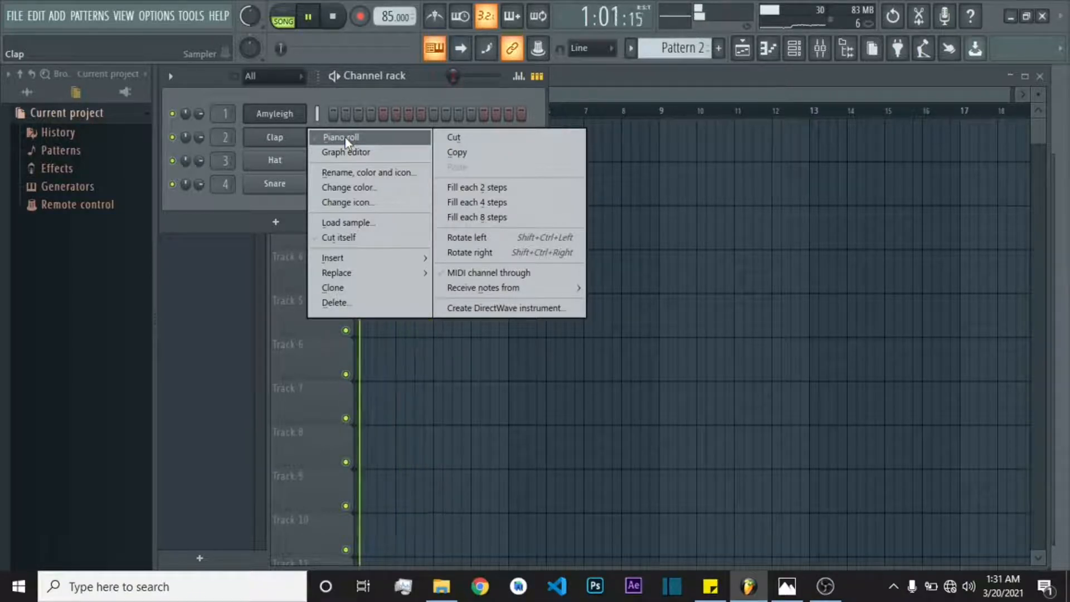
mouse_move(366, 273)
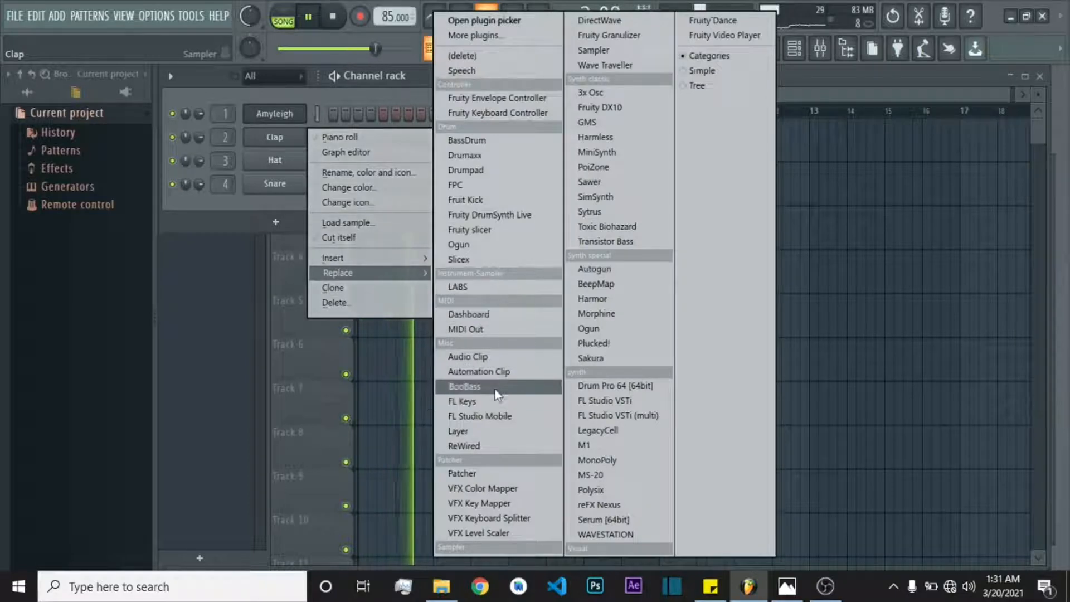
left_click(465, 386)
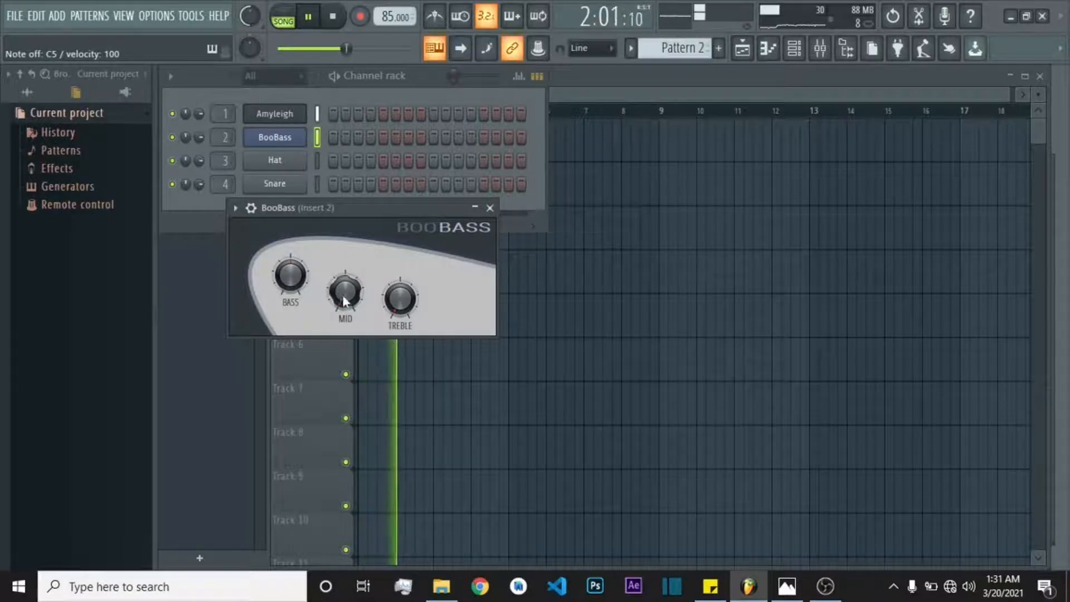
- Open the BooBass channel's Piano roll and draw a half-bar C5 note at the start of bar 1
left_click(201, 202)
right_click(289, 139)
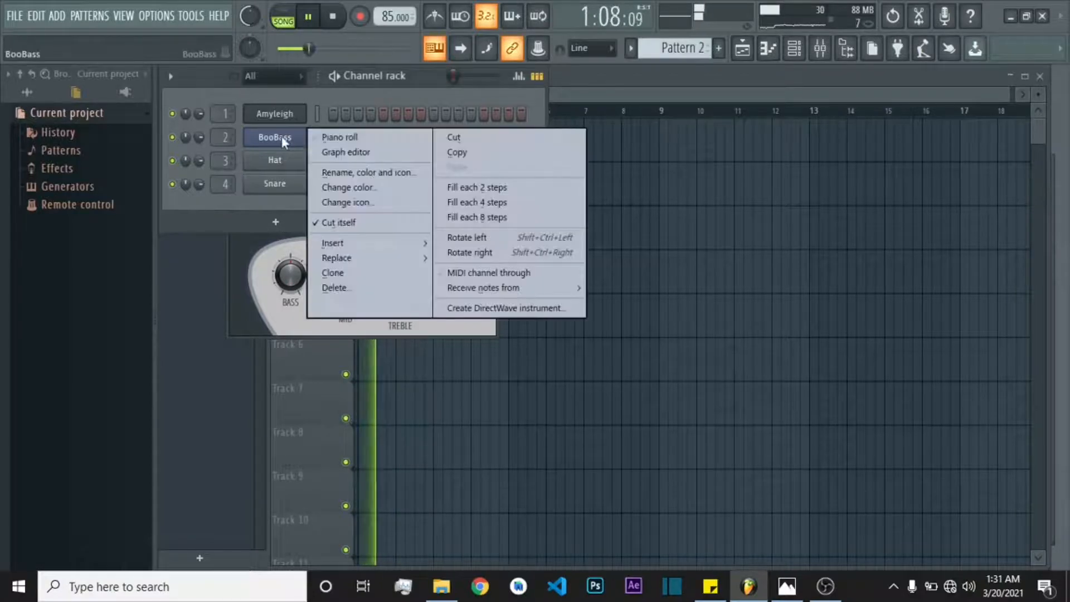
left_click(360, 139)
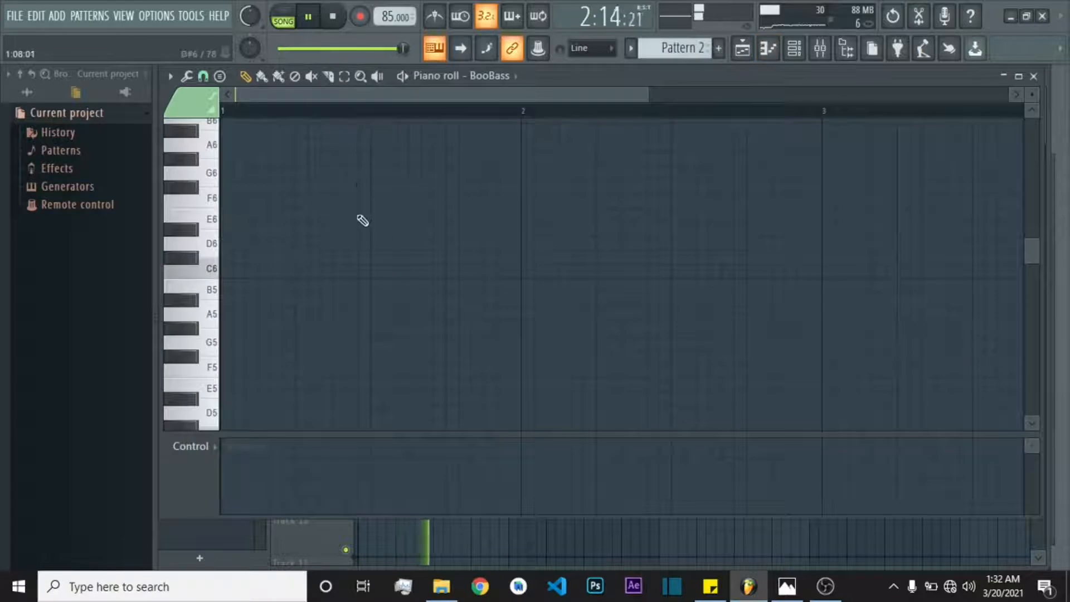
scroll(362, 178, "down", 3)
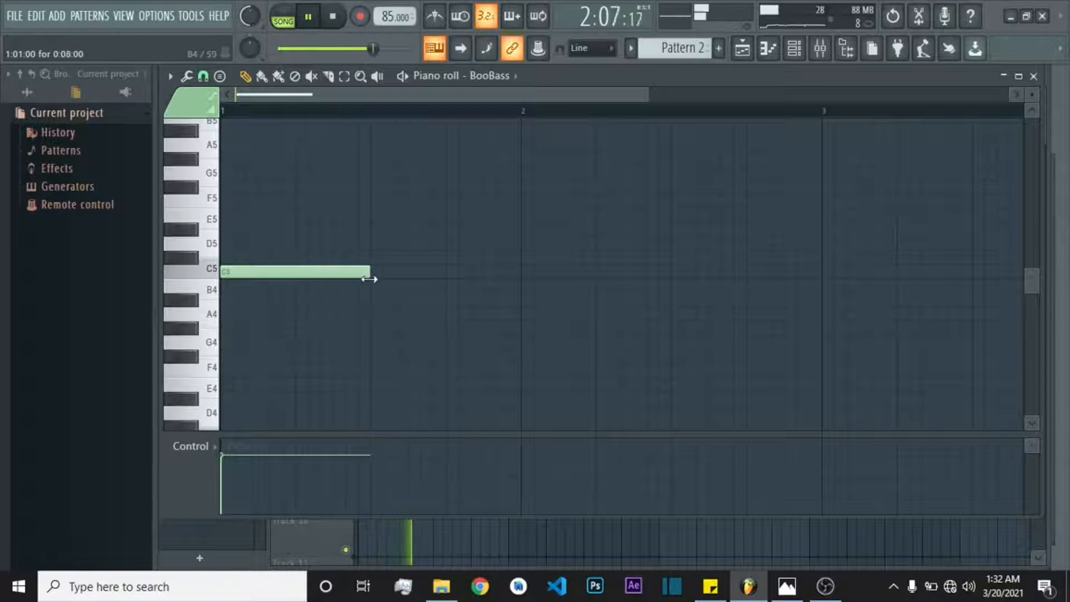
- Complete the bass line with consecutive half-bar notes G5, F5 and A5 up to the end of bar 2
left_click(212, 275)
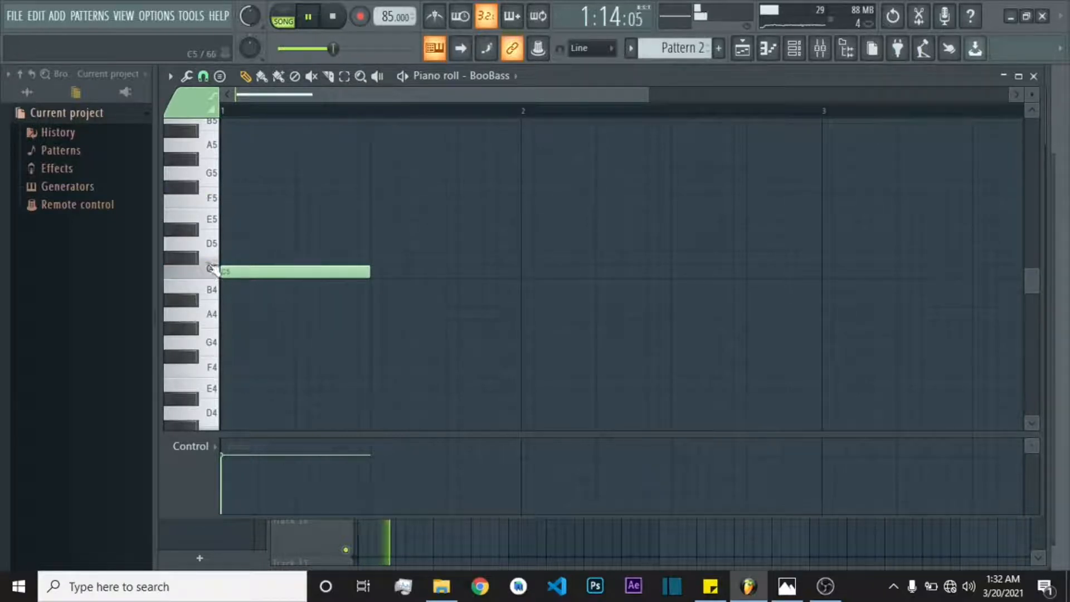
scroll(323, 256, "up", 2)
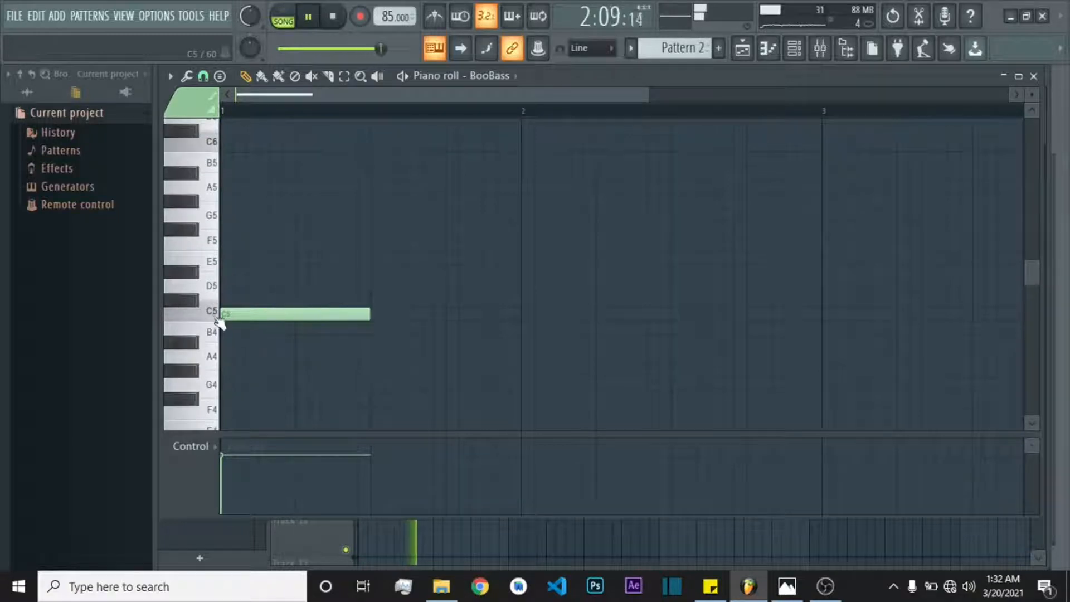
left_click(211, 315)
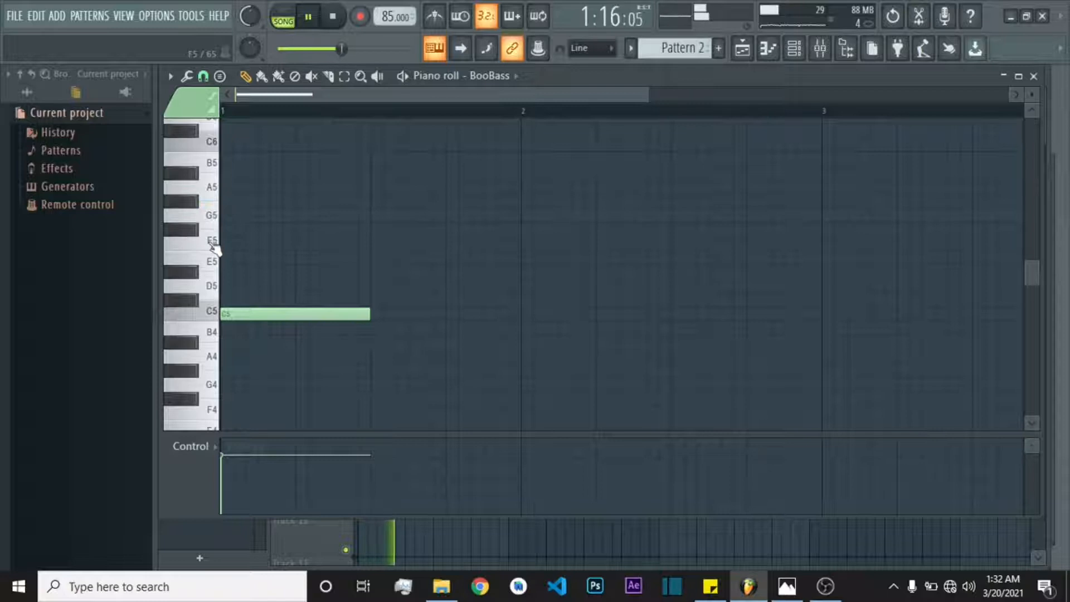
left_click(212, 188)
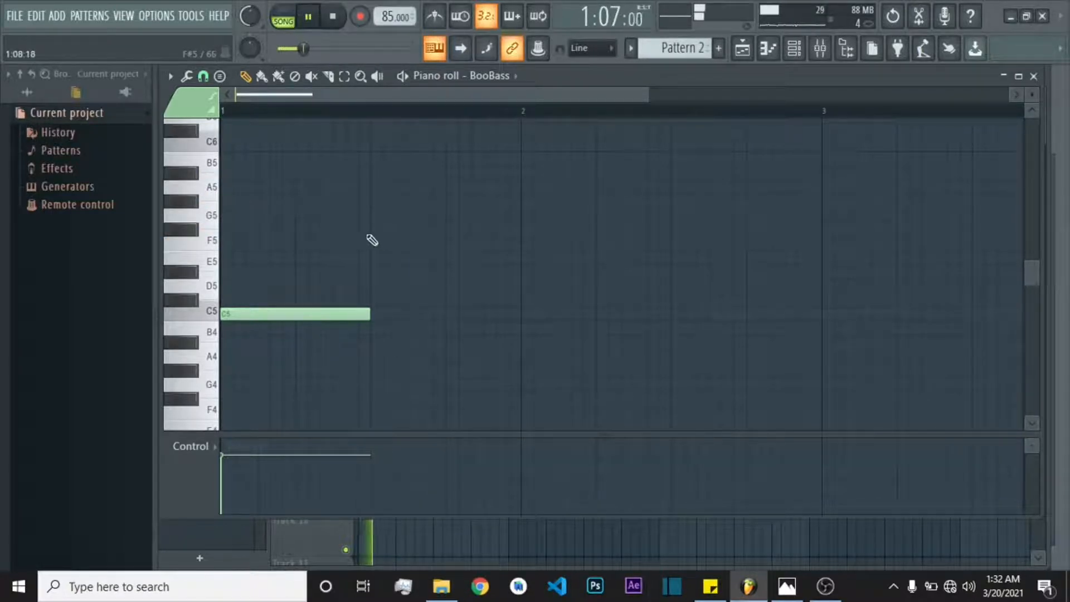
left_click(372, 215)
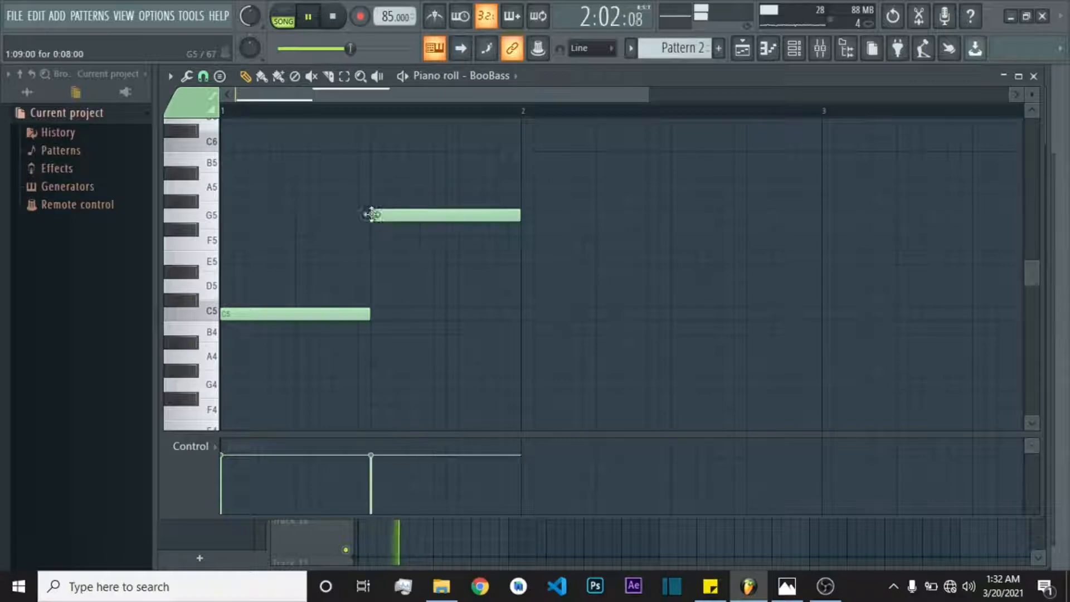
left_click(522, 242)
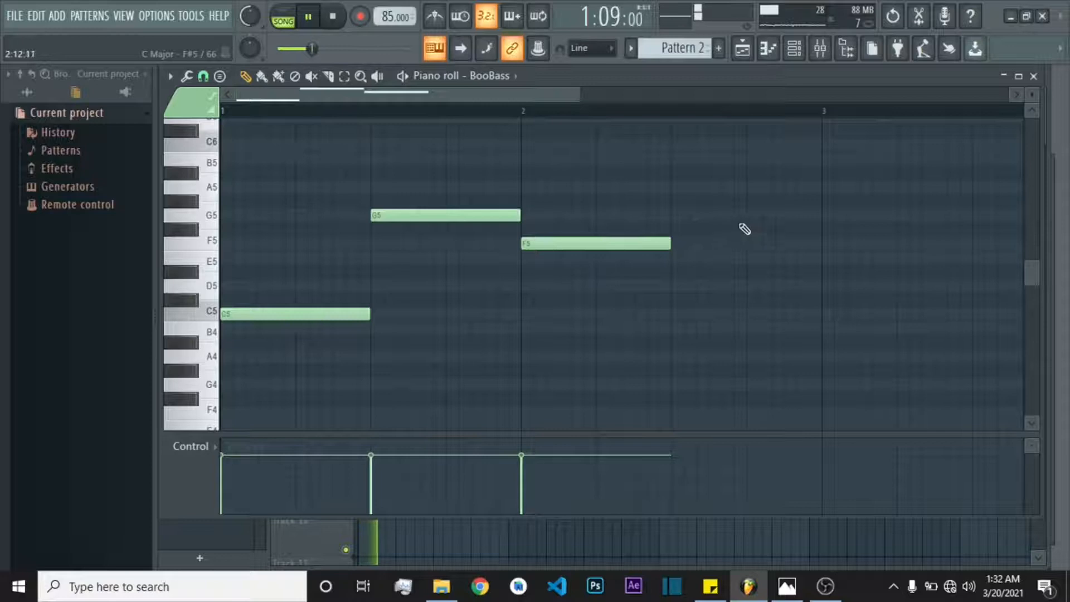
left_click(674, 188)
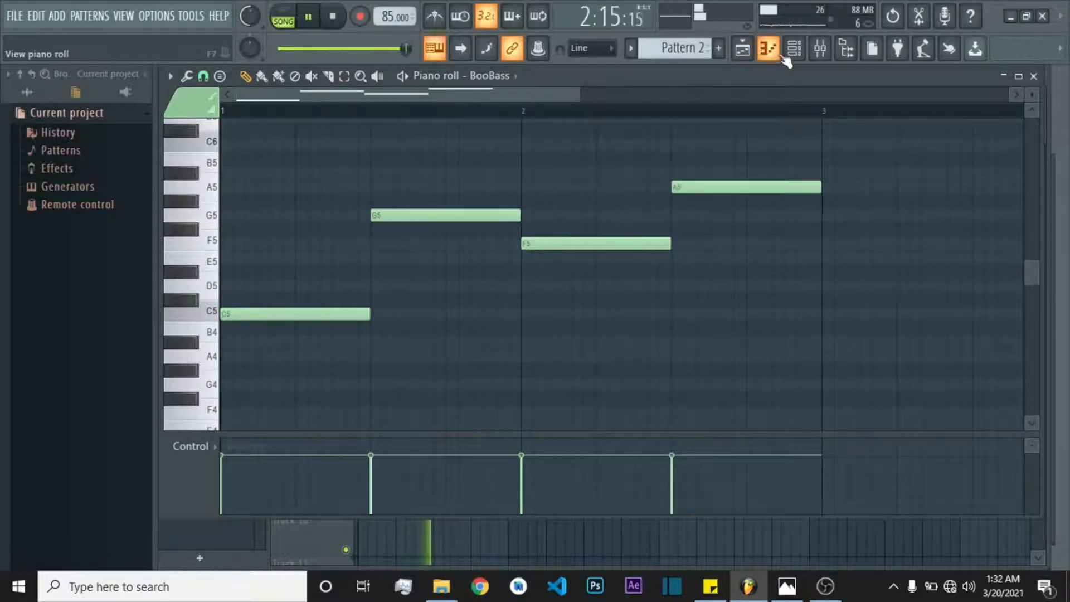
- Place Pattern 2 on Track 2 of the Playlist at bar 1, and transpose its BooBass notes down one octave
left_click(742, 49)
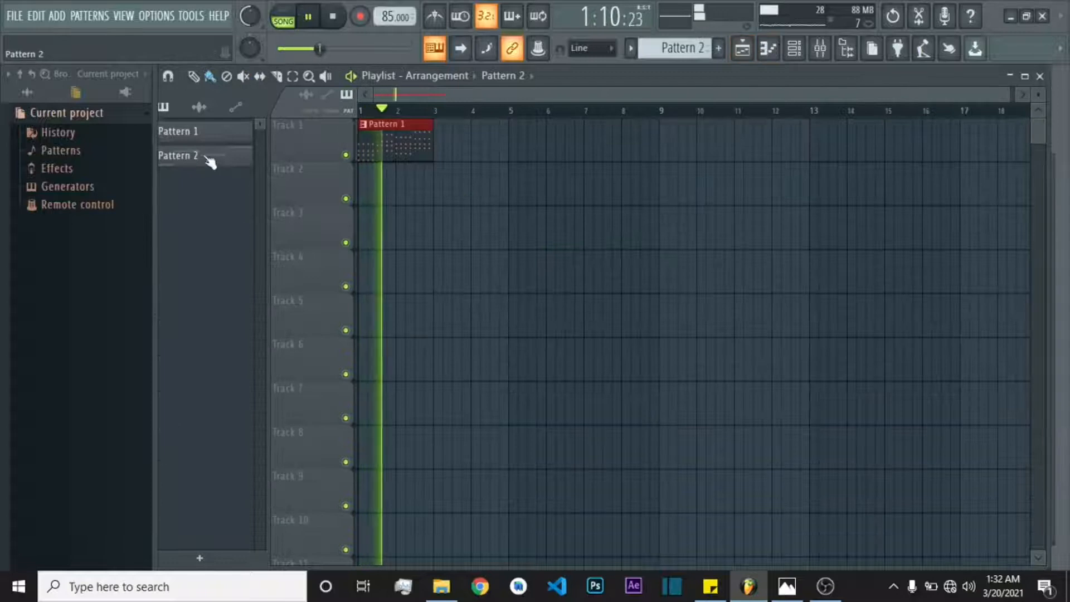
left_click_drag(193, 159, 359, 178)
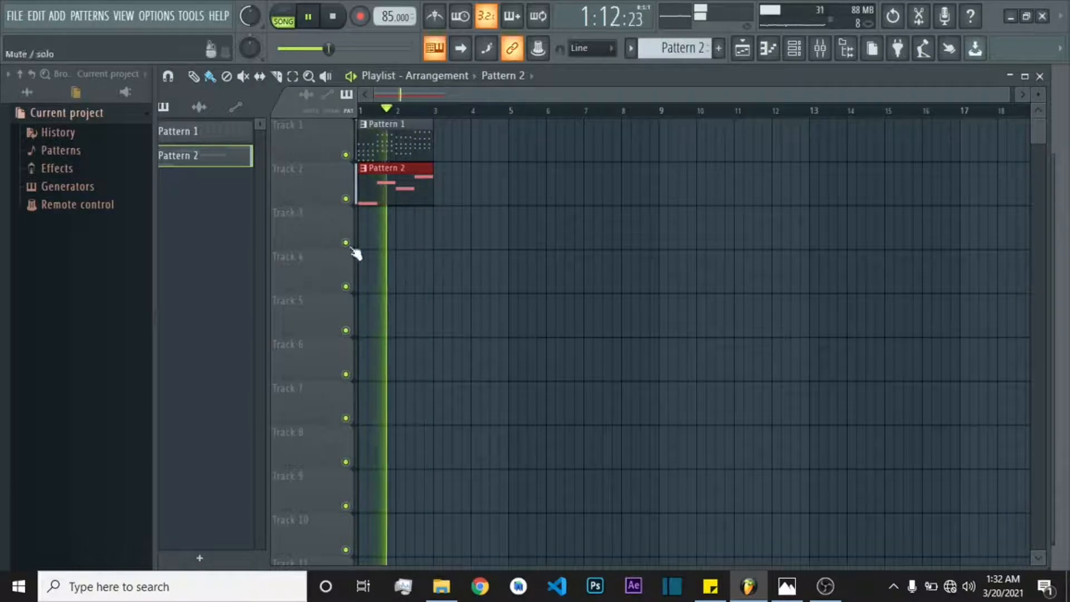
double_click(379, 188)
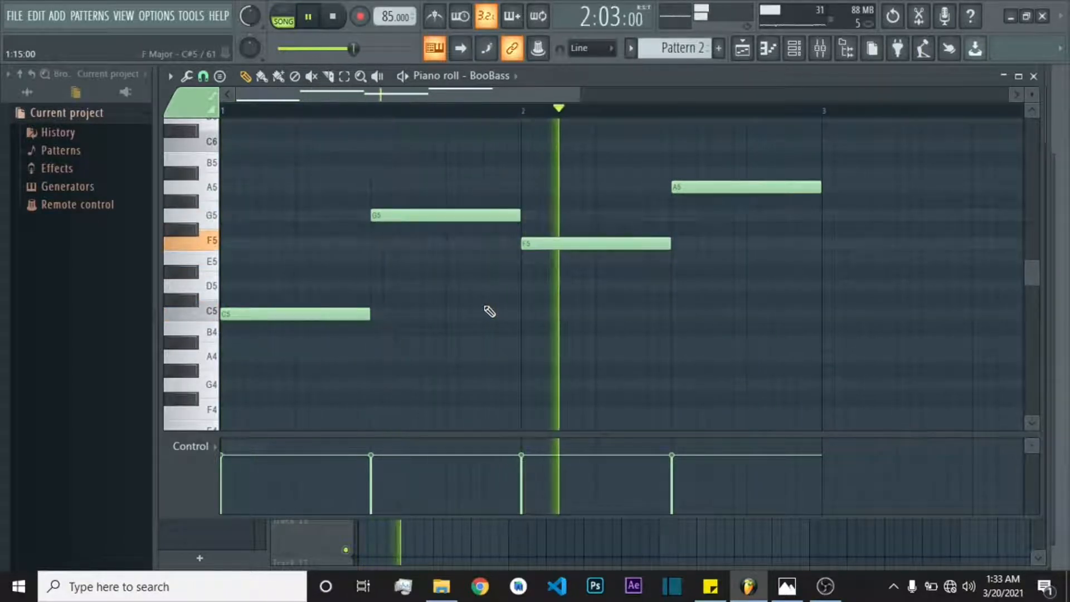
key("ctrl+Down")
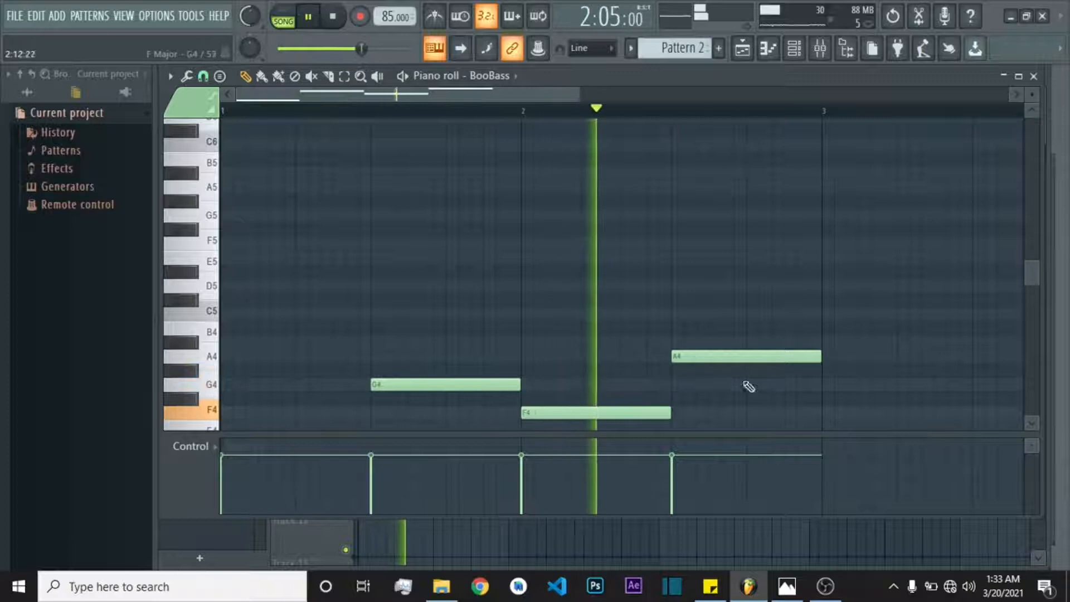
- Switch to the empty Pattern 3 and bring up the Channel rack
scroll(707, 331, "down", 3)
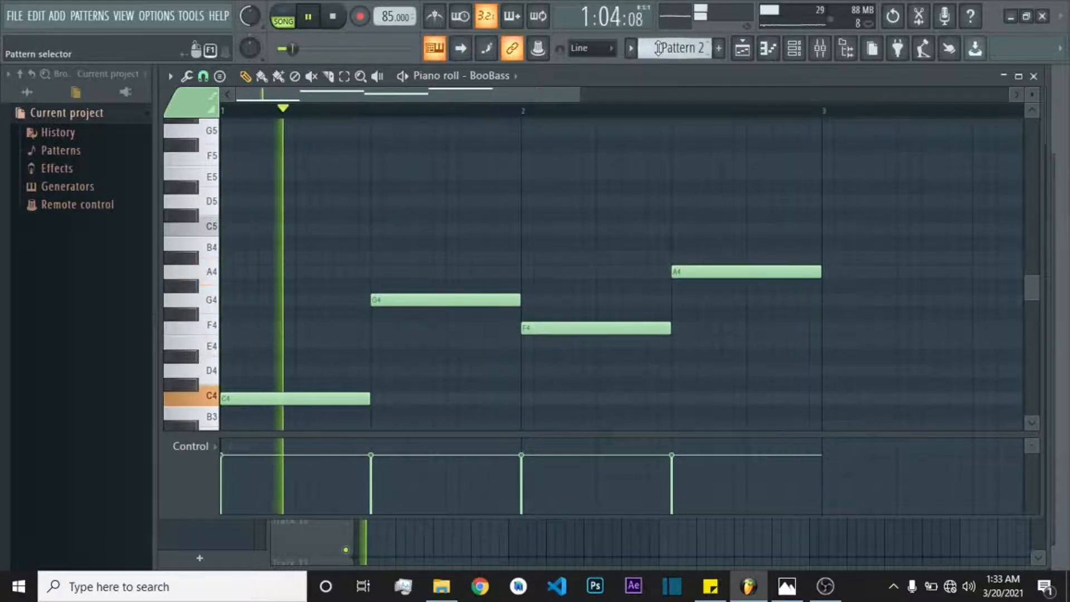
scroll(658, 48, "down", 1)
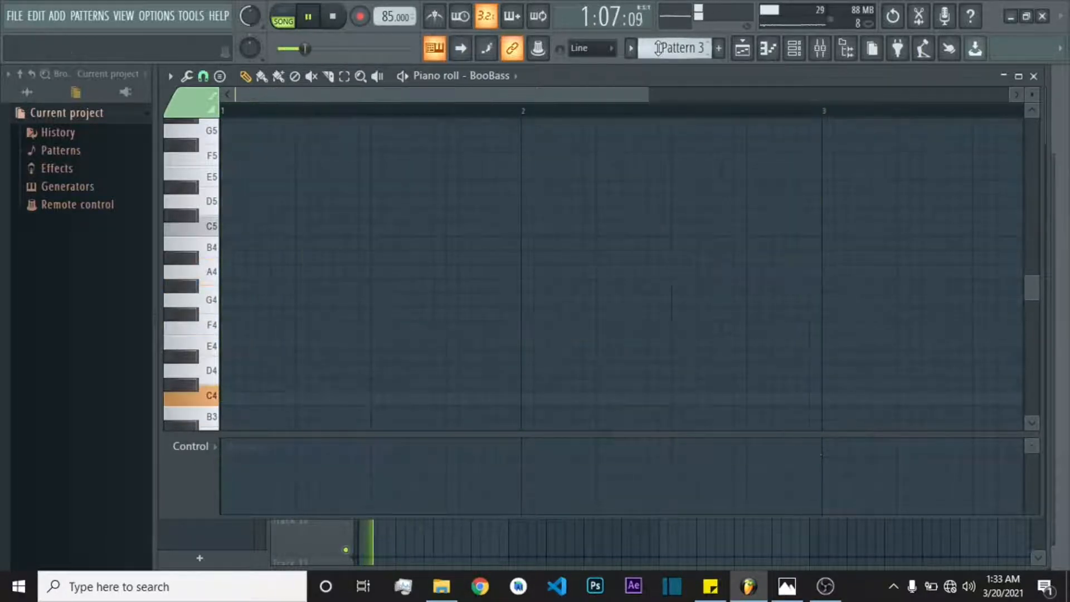
left_click(796, 53)
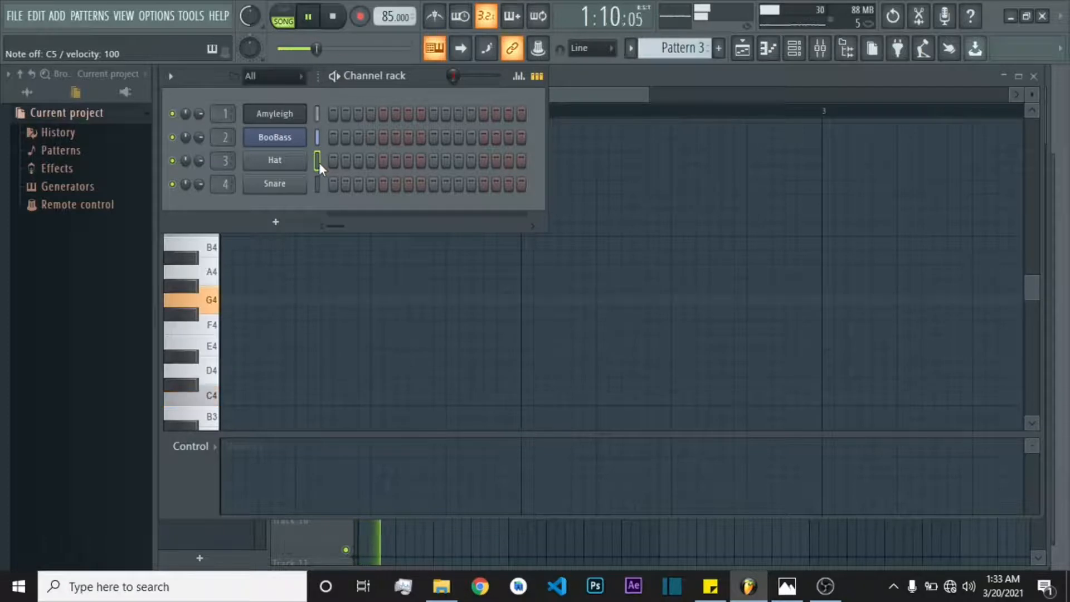
- Browse the sample packs to the HipHop folder inside the Legacy Drums collection
left_click(27, 92)
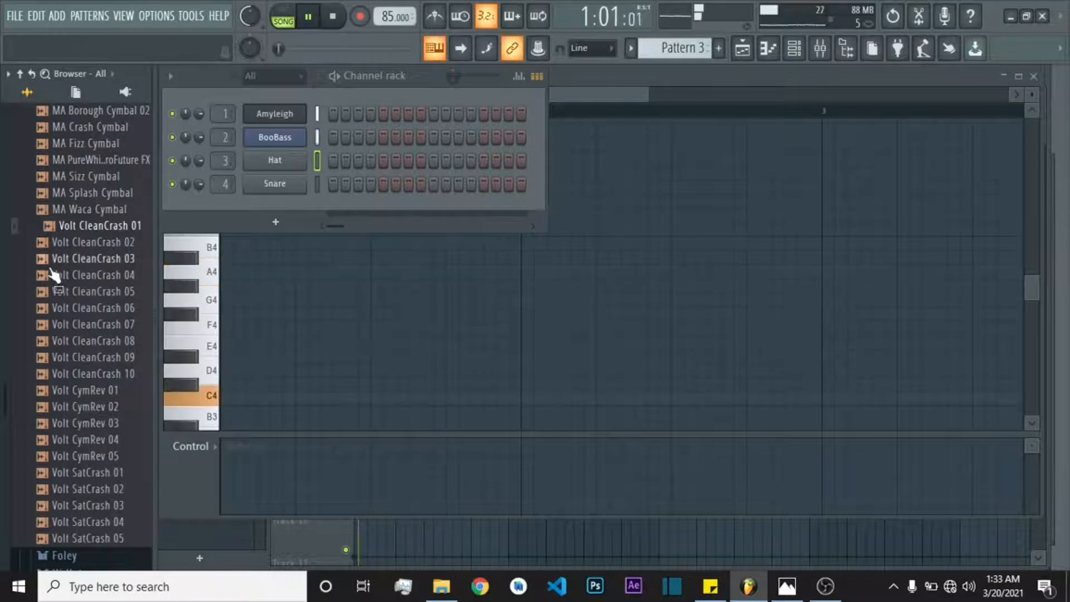
scroll(84, 168, "up", 6)
scroll(83, 162, "up", 6)
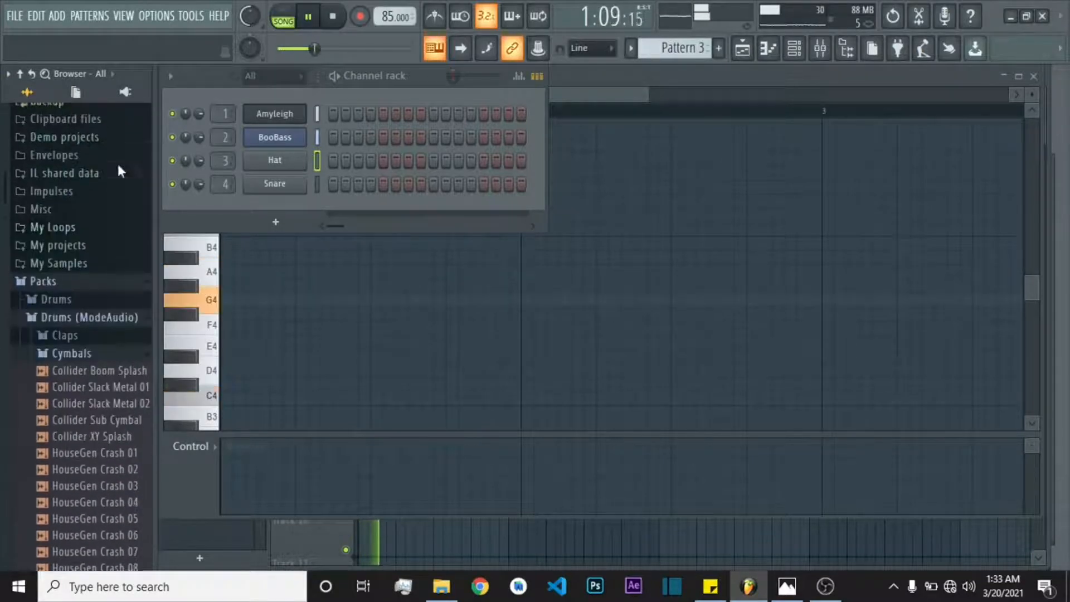
left_click(81, 357)
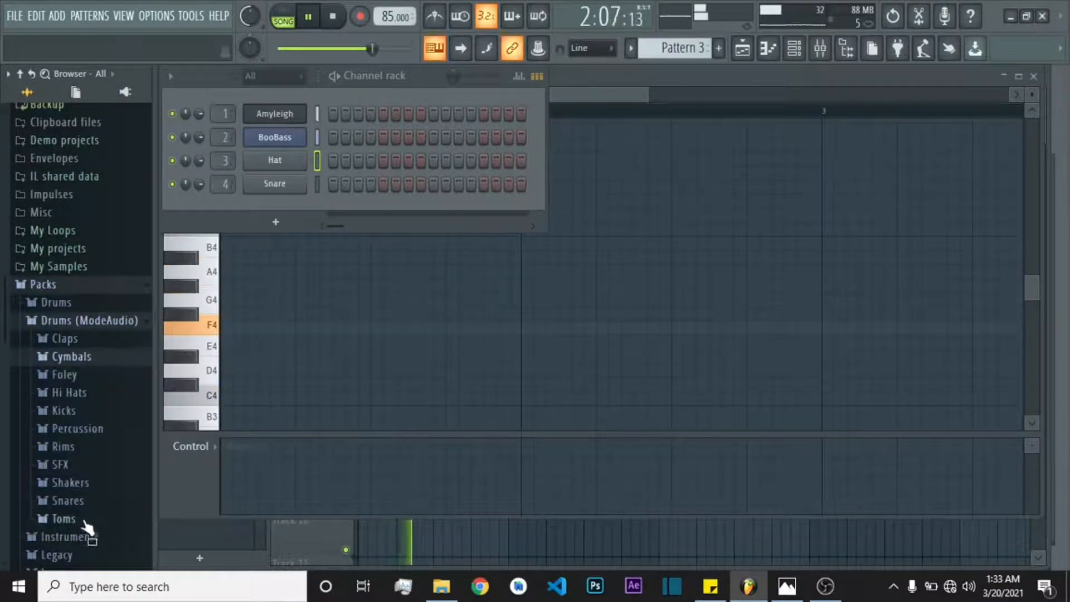
left_click(52, 283)
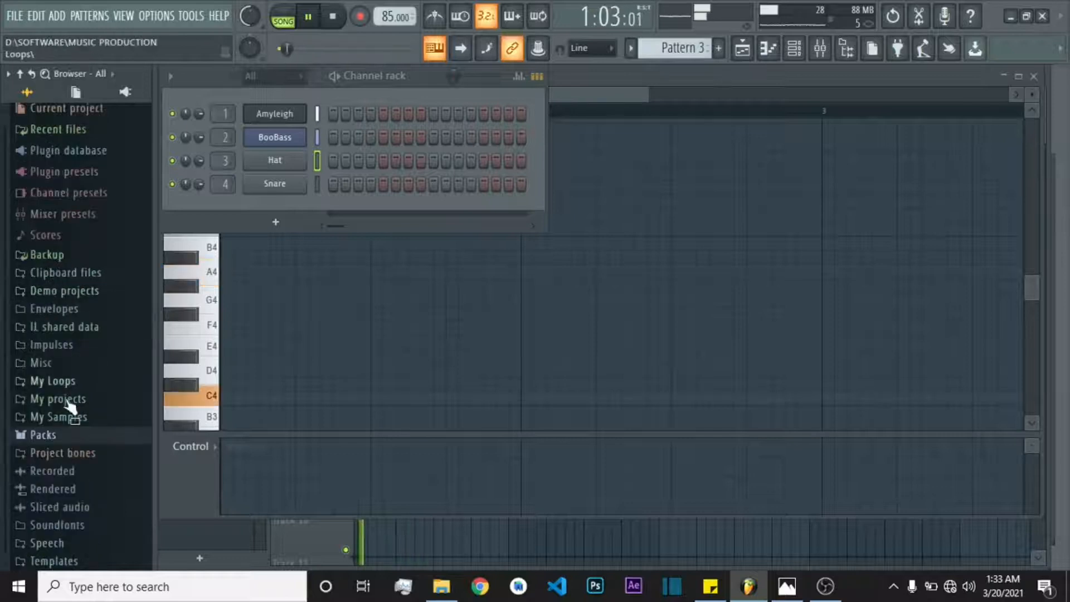
left_click(52, 434)
scroll(99, 429, "down", 4)
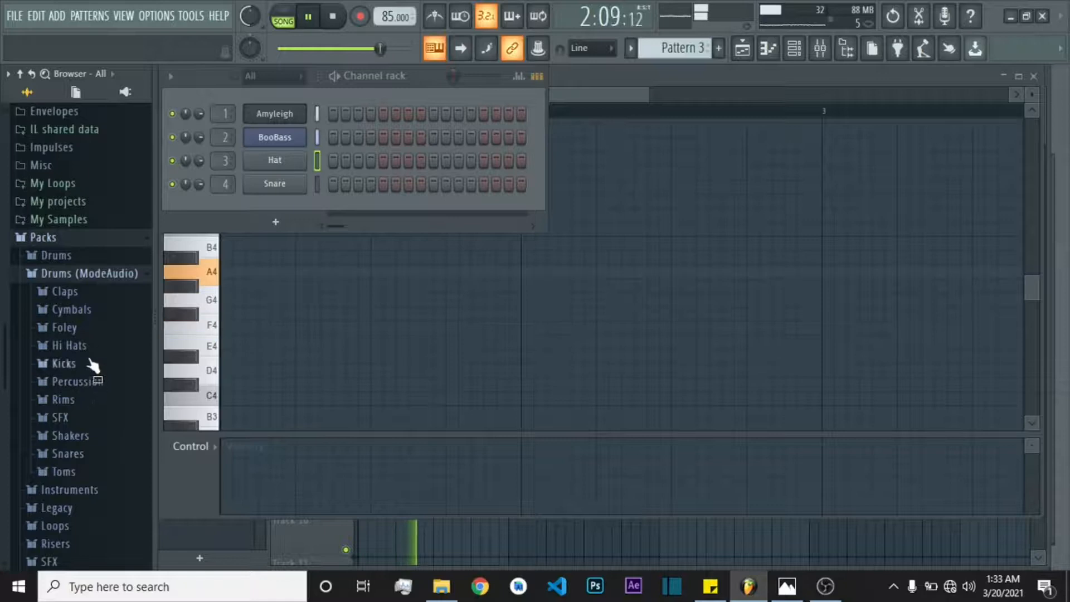
scroll(149, 429, "down", 3)
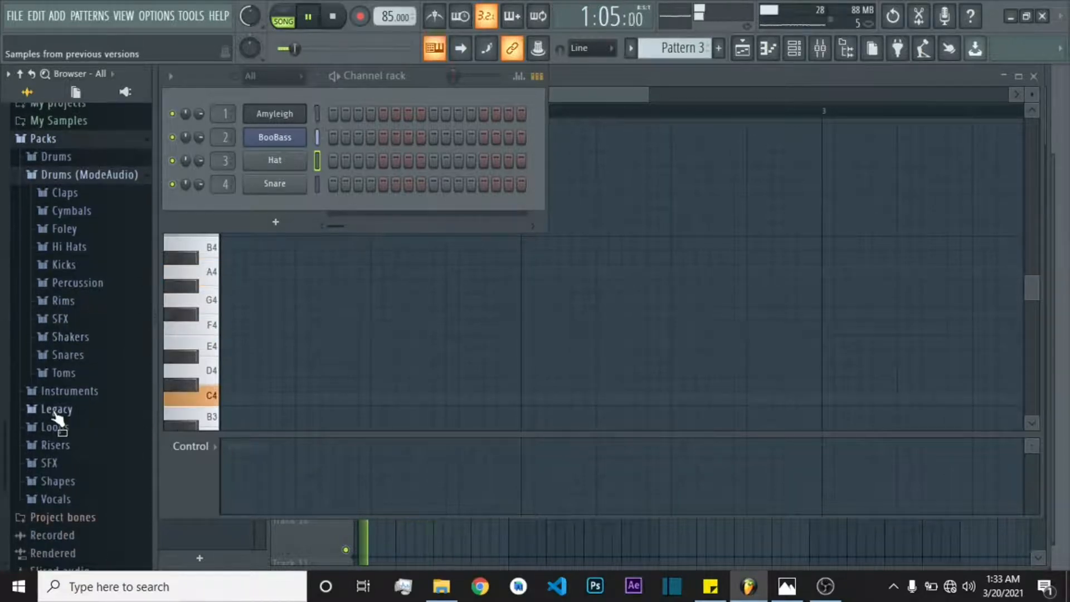
left_click(55, 412)
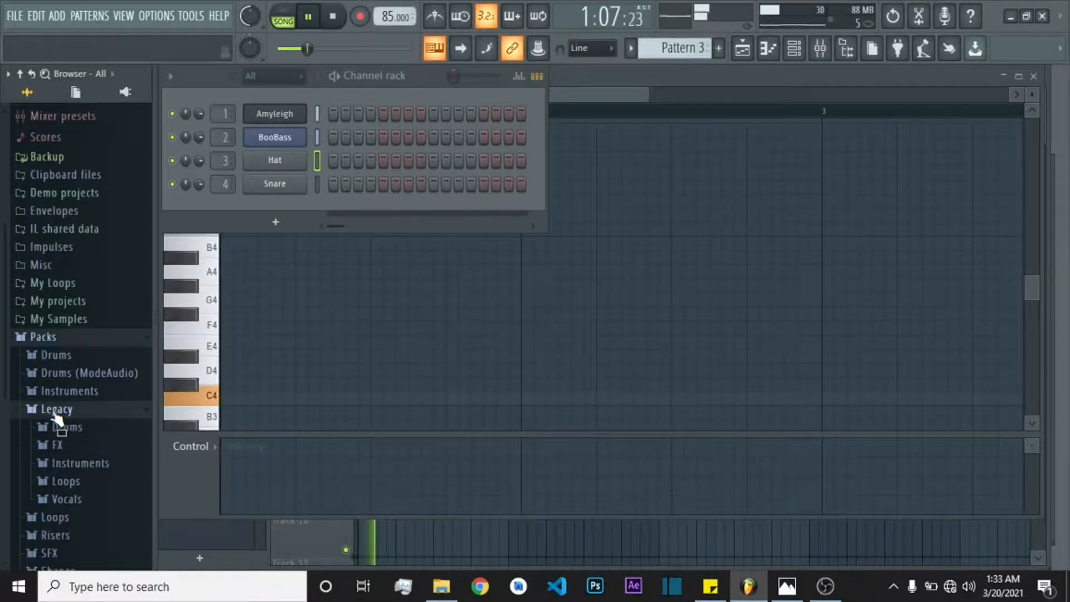
left_click(84, 428)
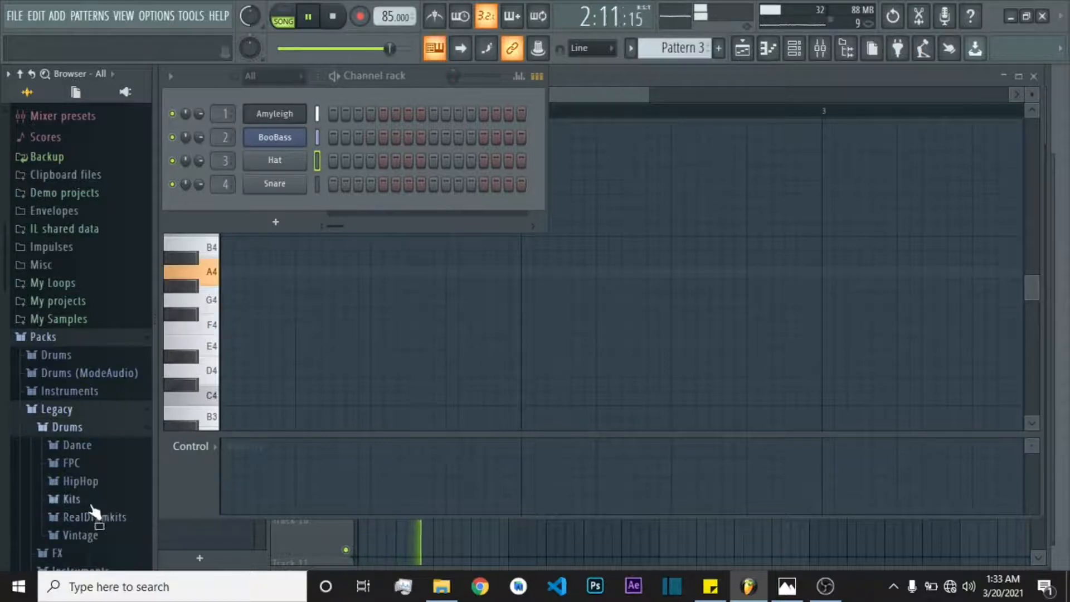
left_click(95, 479)
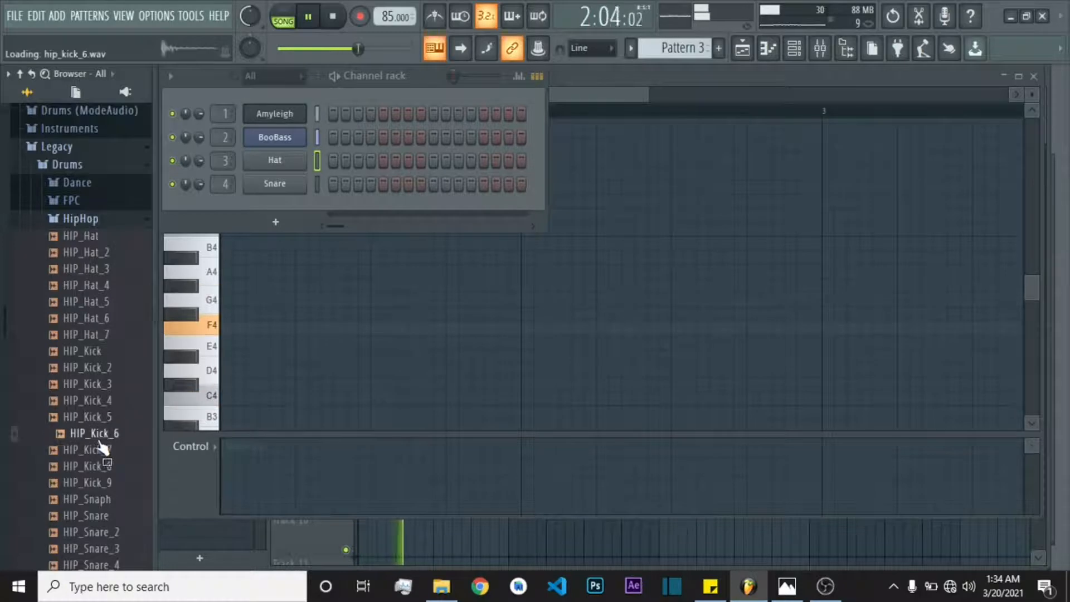
- Audition several kick, snare and hat samples in the HipHop folder, ending with HIP_Hat_6
left_click(101, 417)
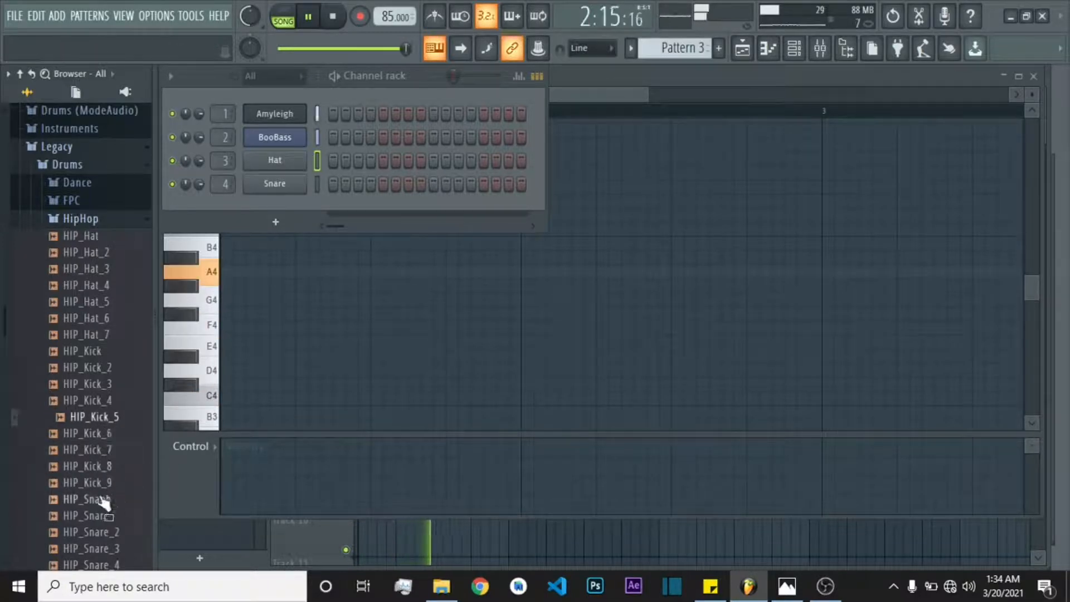
scroll(103, 490, "down", 4)
left_click(99, 418)
left_click(112, 384)
left_click(111, 336)
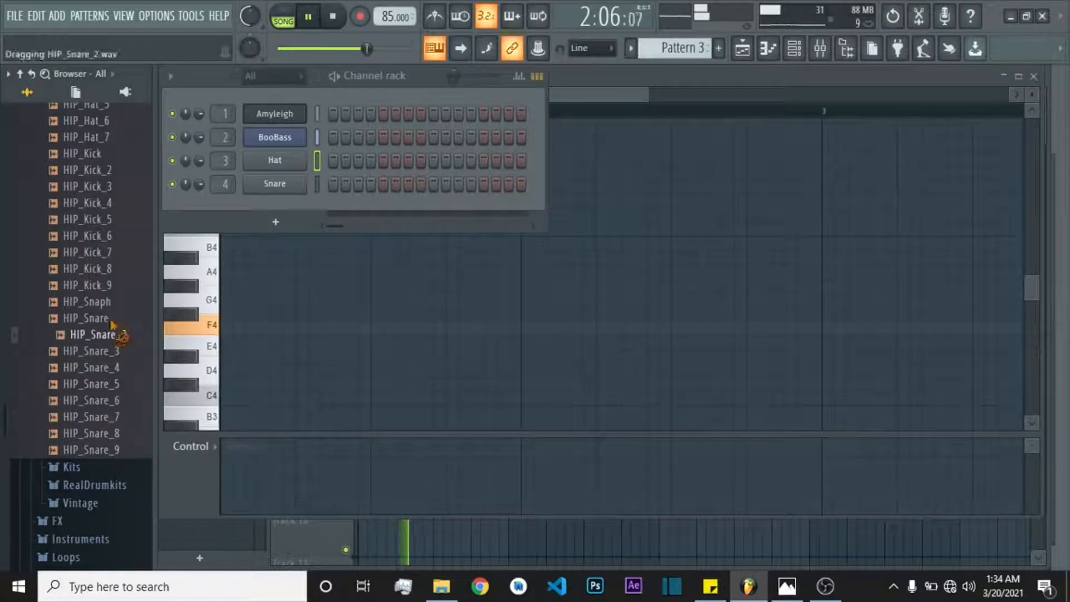
left_click(110, 239)
left_click(112, 204)
scroll(126, 183, "up", 2)
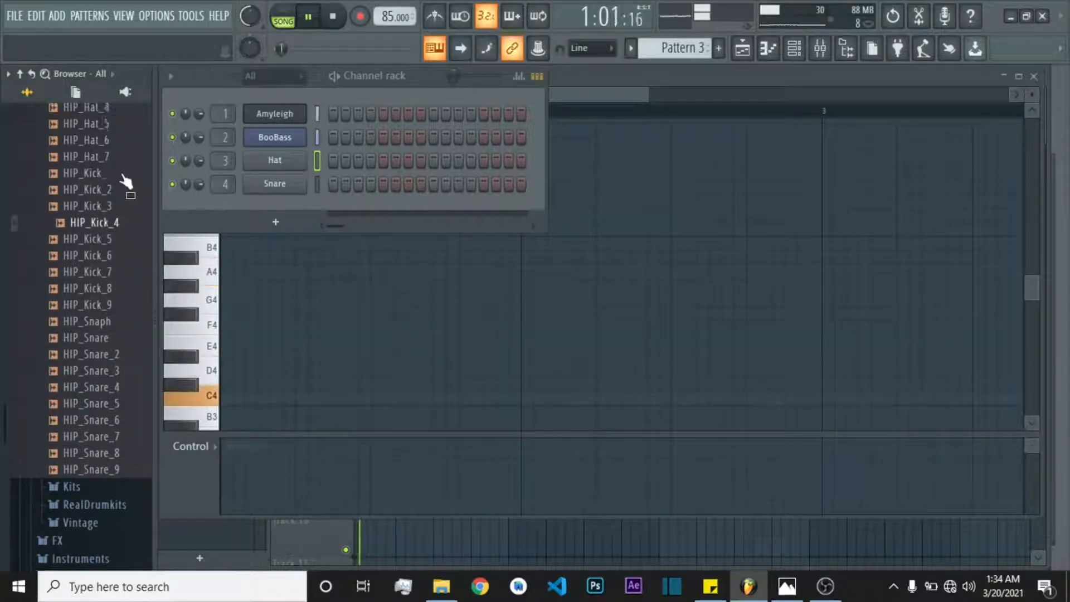
left_click(100, 220)
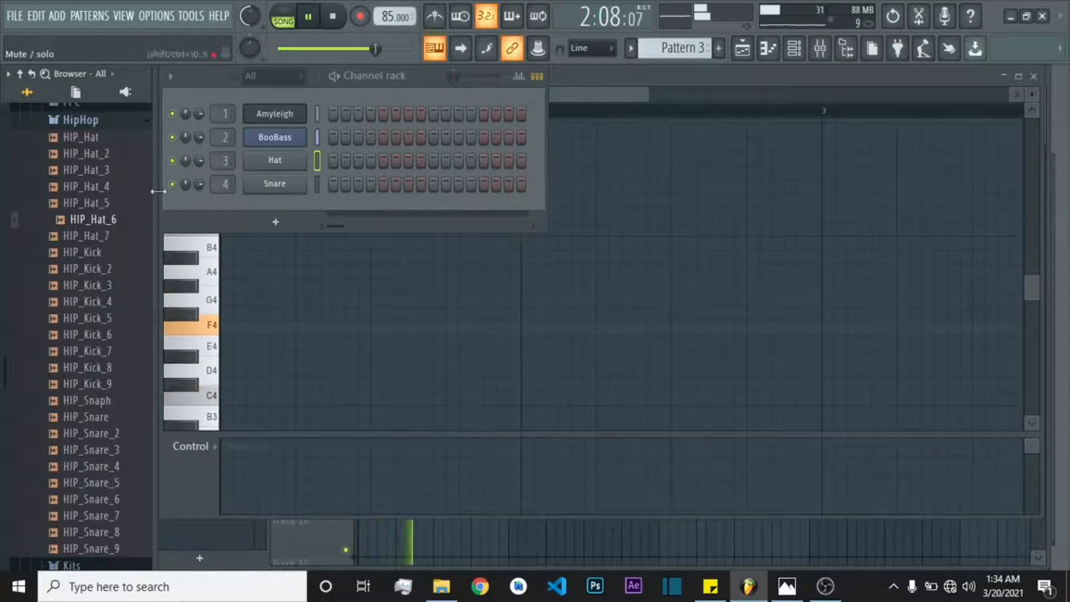
- Replace the Hat channel's sample with HIP_Hat_6 and activate all 16 of its steps in Pattern 3
left_click_drag(92, 222, 260, 160)
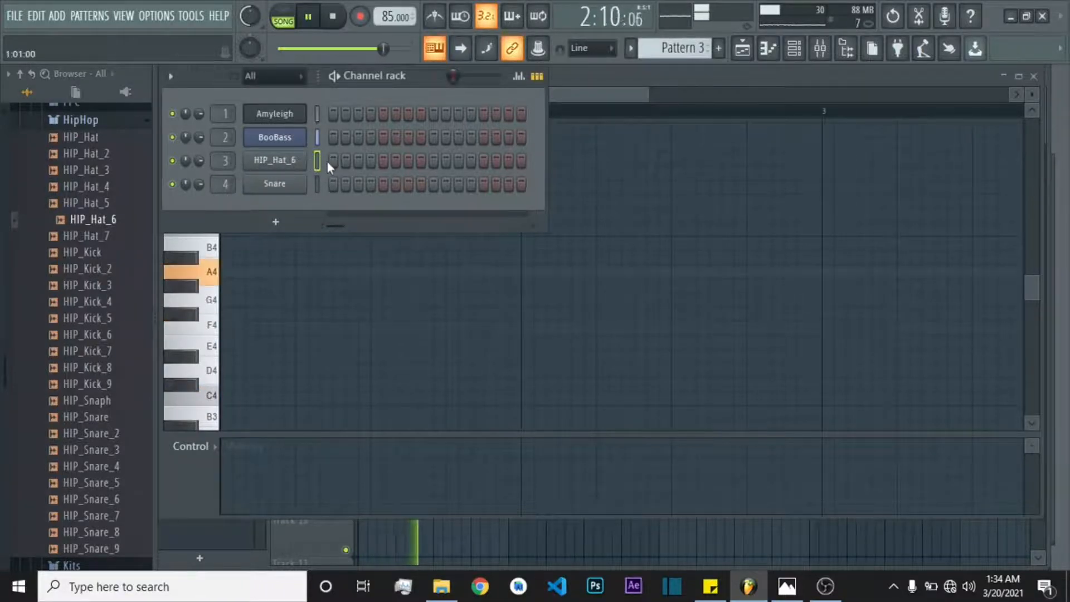
left_click_drag(332, 161, 429, 164)
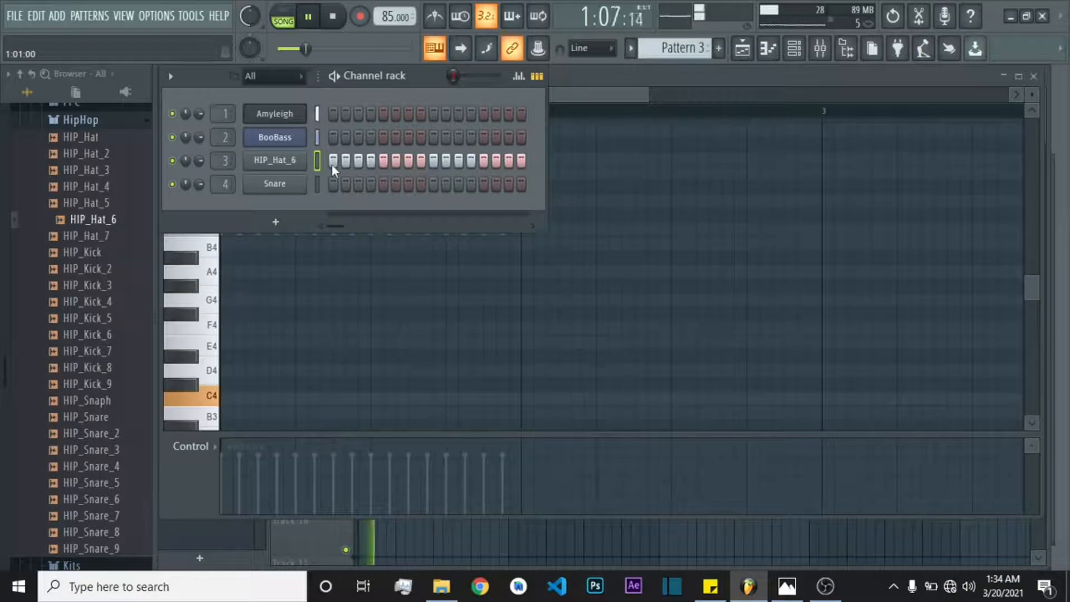
left_click(284, 19)
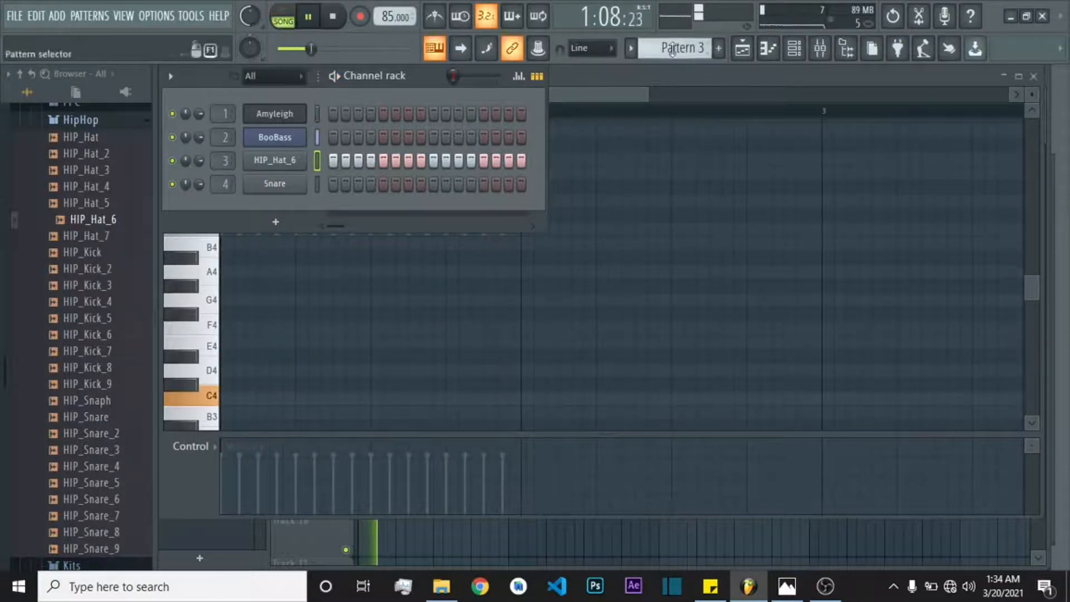
- Place Pattern 3 twice in a row on Track 3 of the Playlist, at bars 1 and 2
left_click(743, 49)
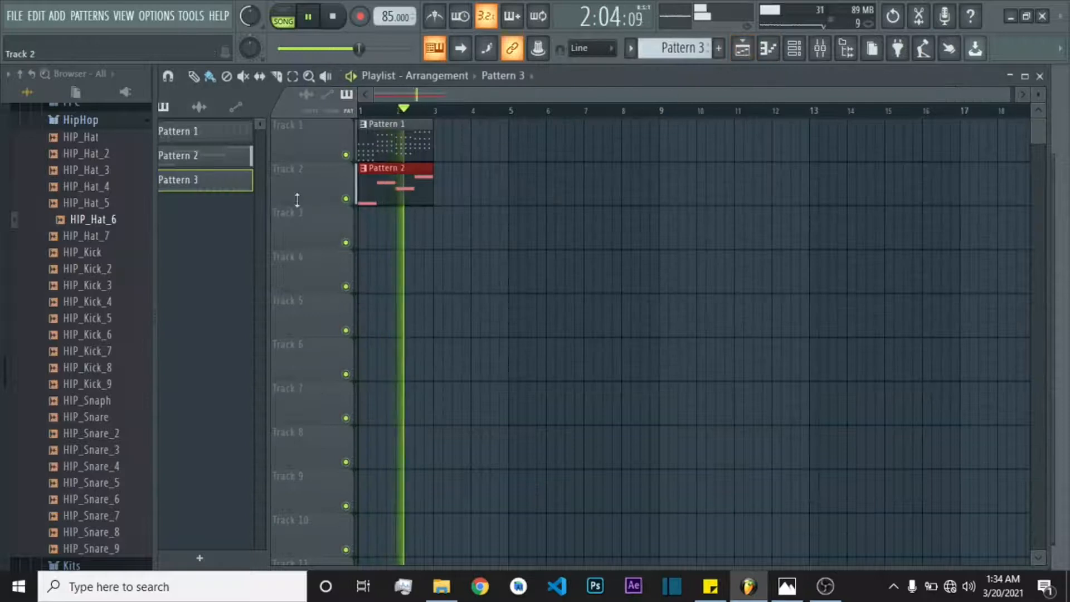
left_click_drag(205, 192, 361, 223)
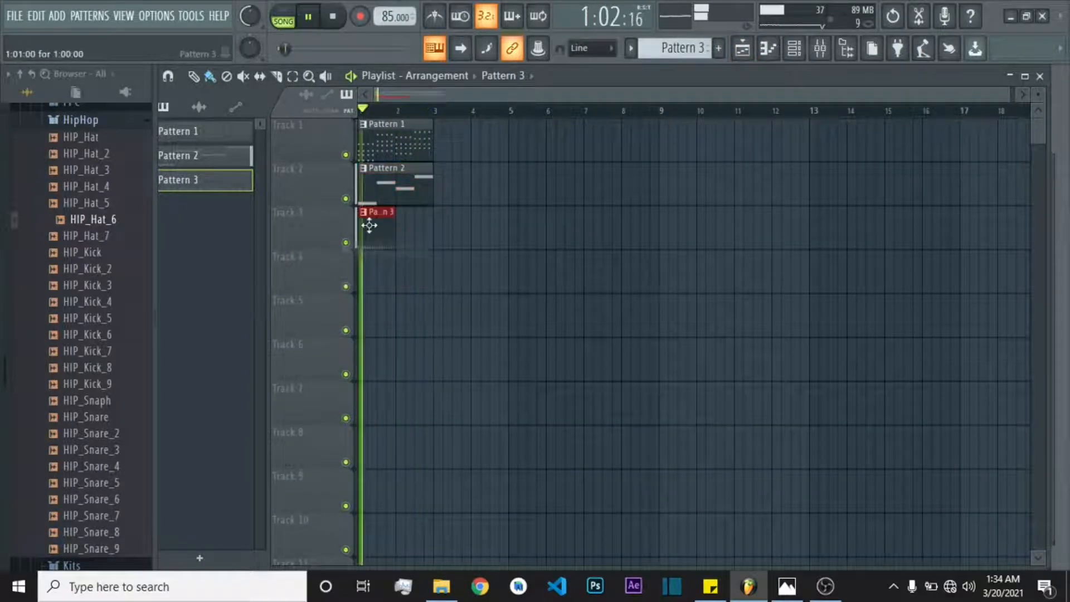
left_click(403, 238)
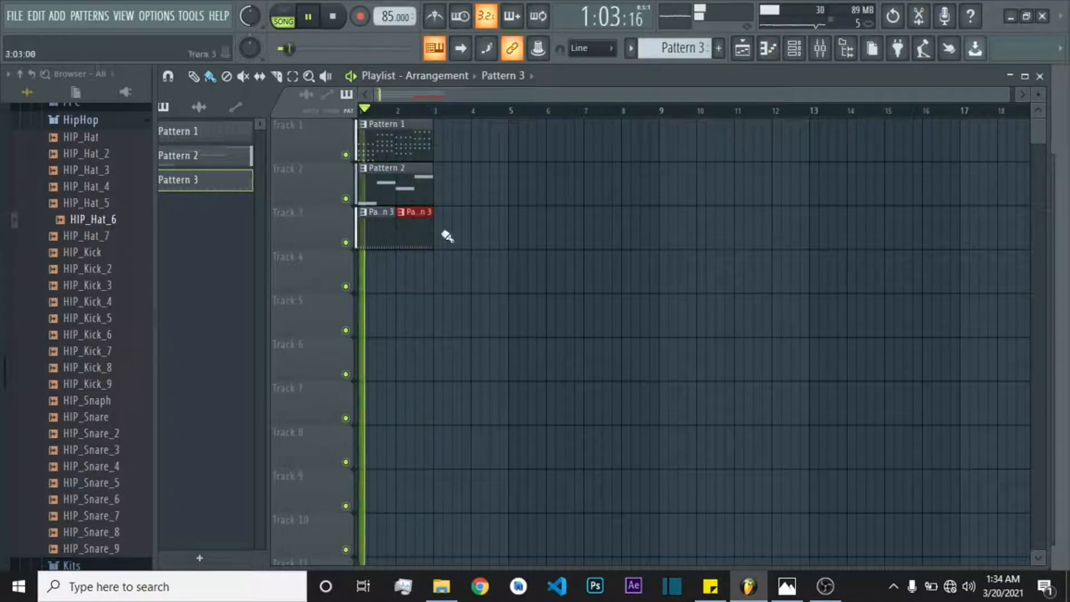
- In the HIP_Hat_6 Piano roll, delete the hats on steps 14 and 15, then lengthen the step 13 note to two steps and select it
double_click(411, 228)
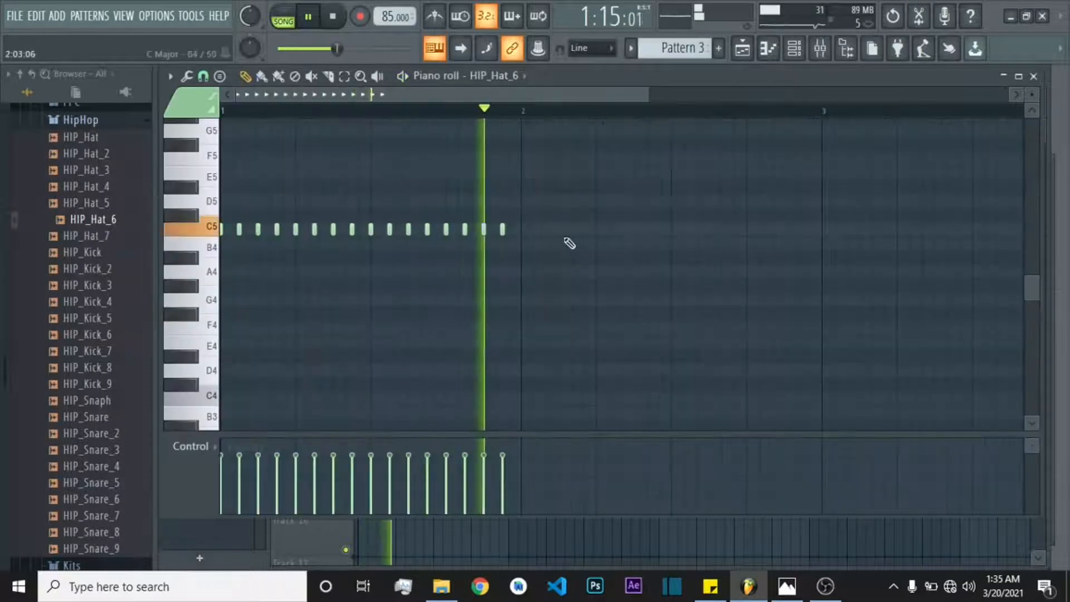
right_click(483, 229)
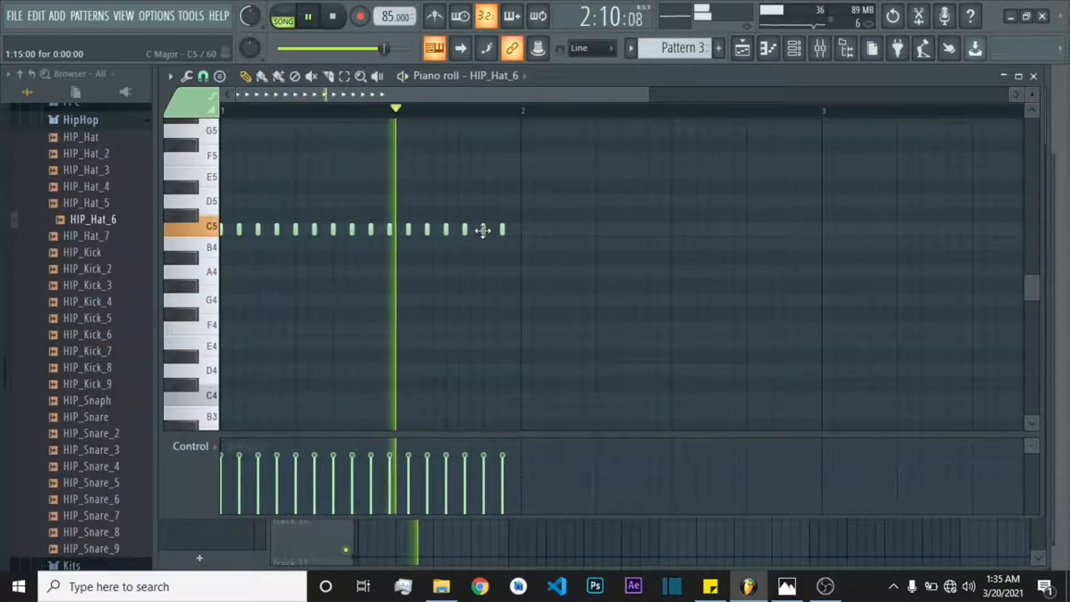
right_click(465, 229)
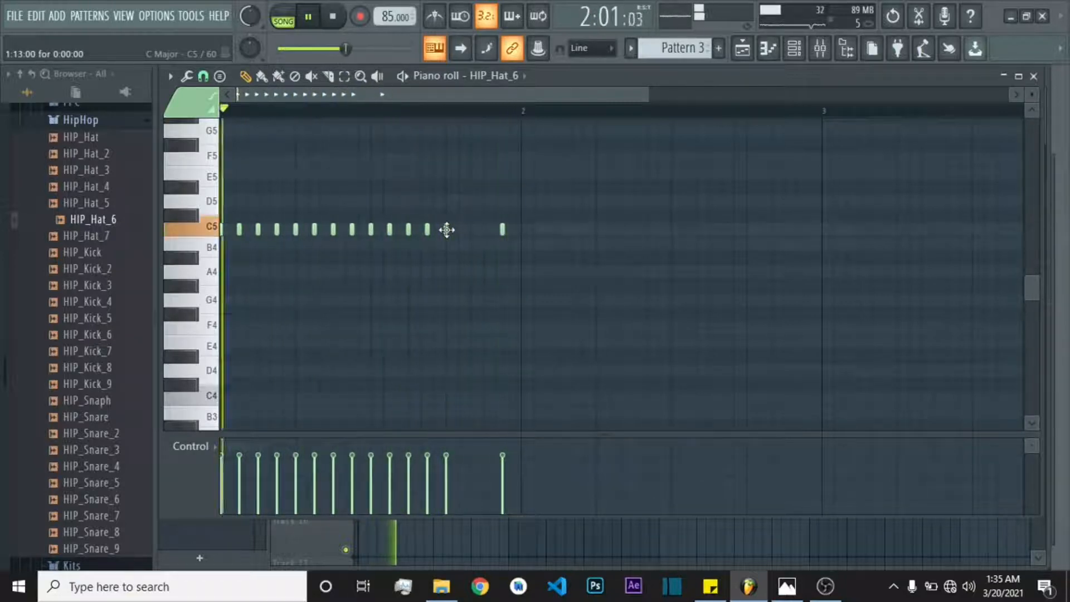
left_click_drag(450, 230, 488, 230)
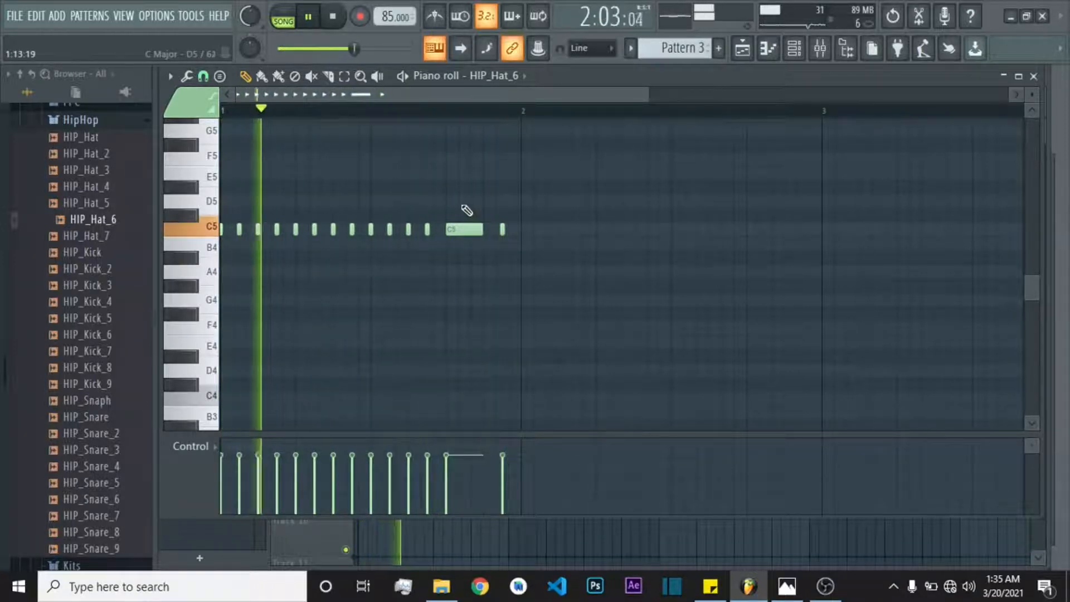
left_click_drag(459, 196, 462, 258, "ctrl")
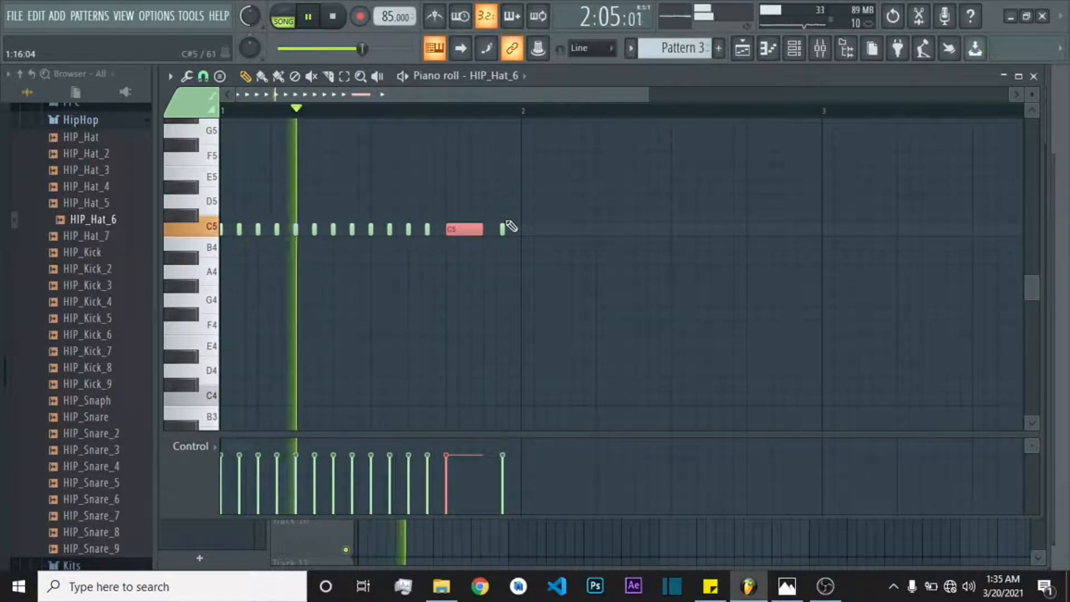
- Try quick-chopping the selected hat note at 1/6 step and 1/3 step snap, undo both chops, and restore the 1/6 step snap
key("ctrl+u")
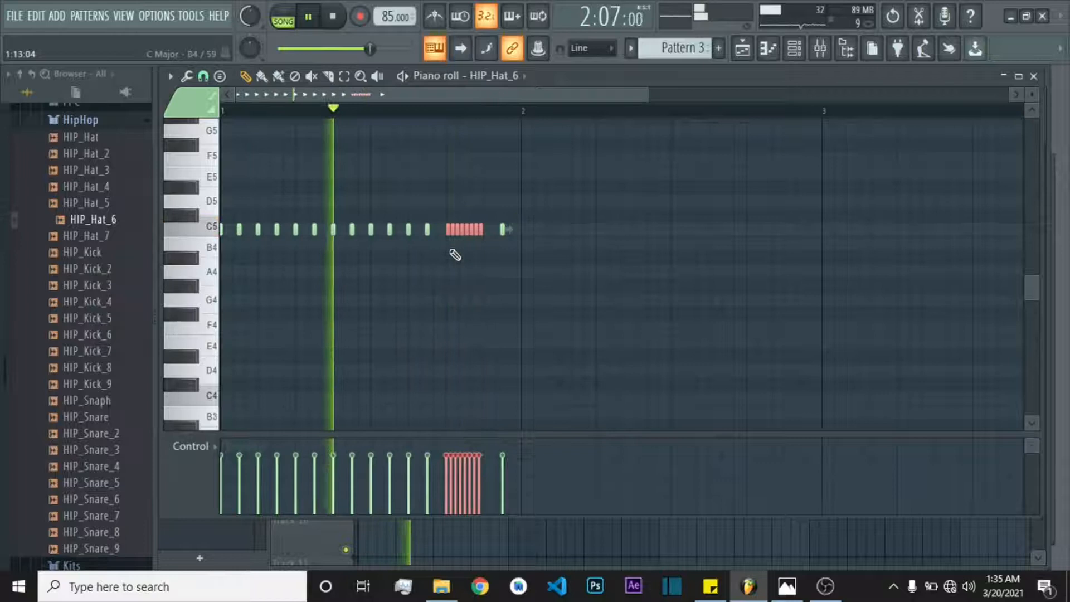
key("ctrl+z")
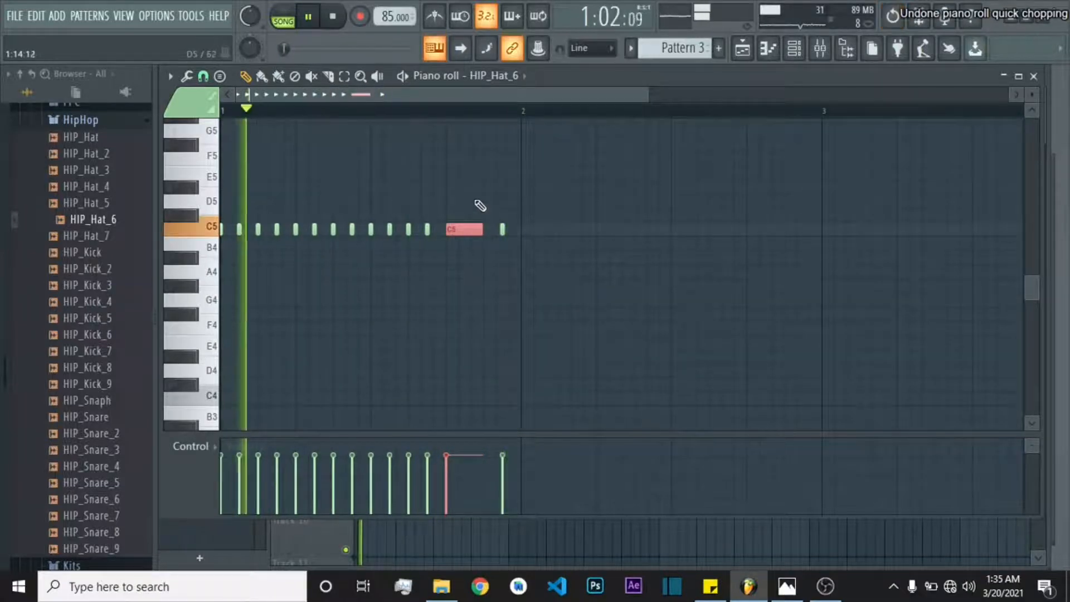
left_click(203, 76)
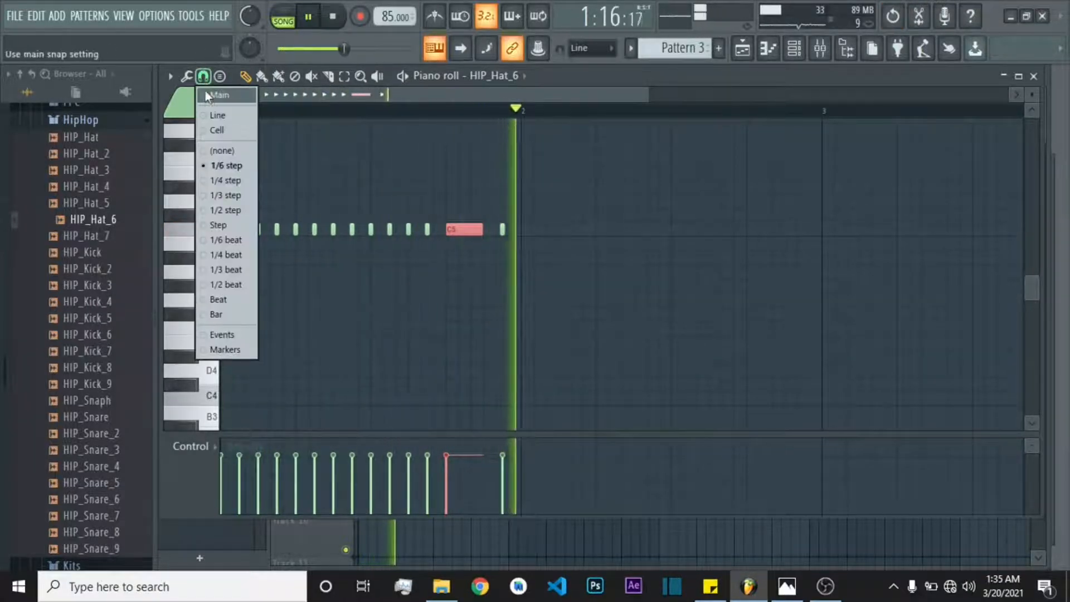
left_click(228, 195)
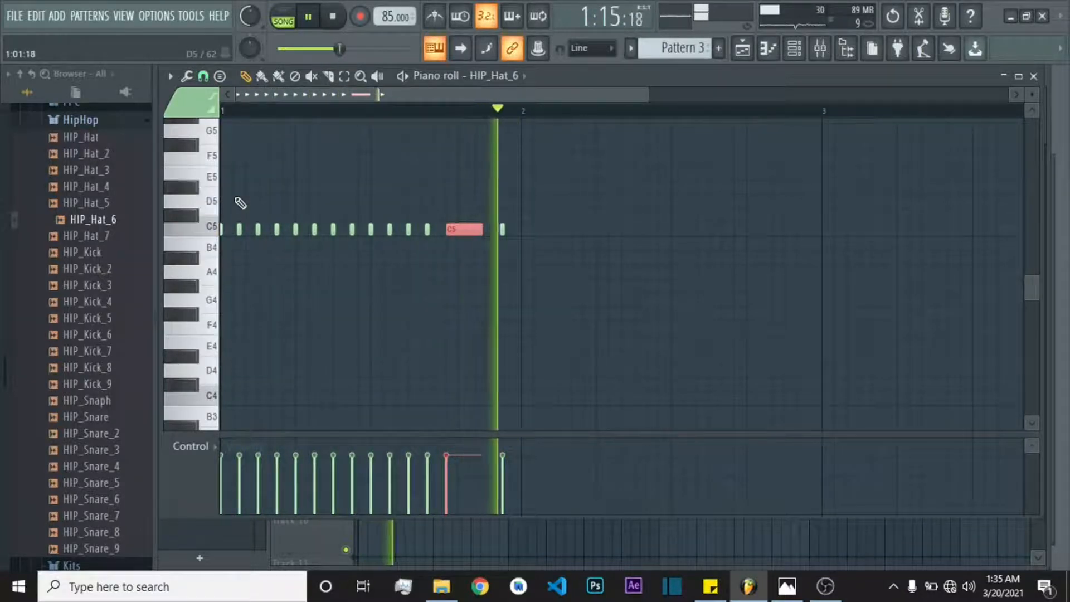
key("ctrl+u")
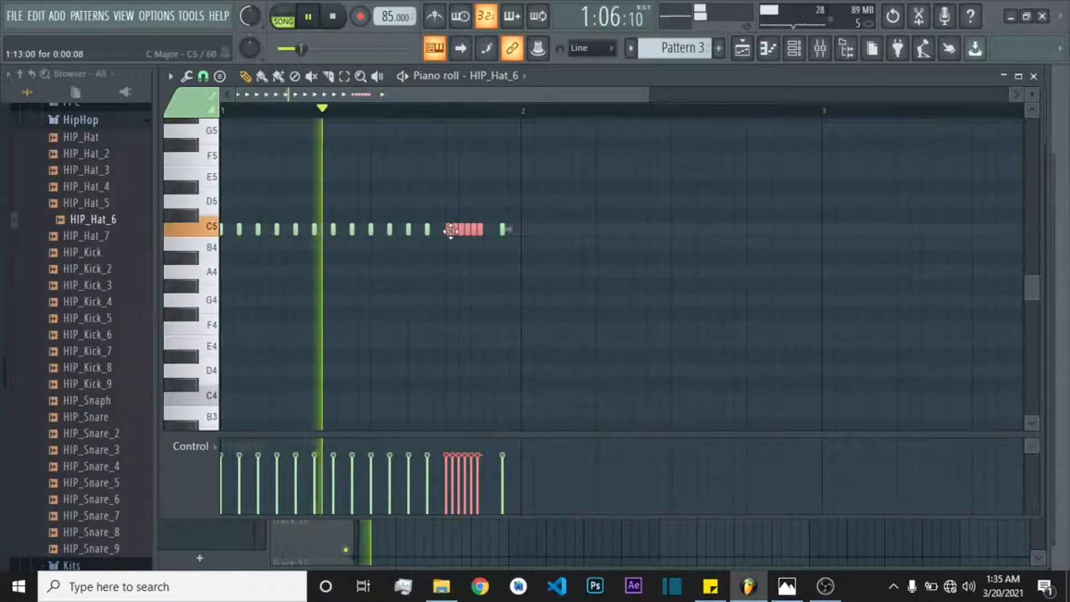
key("ctrl+z")
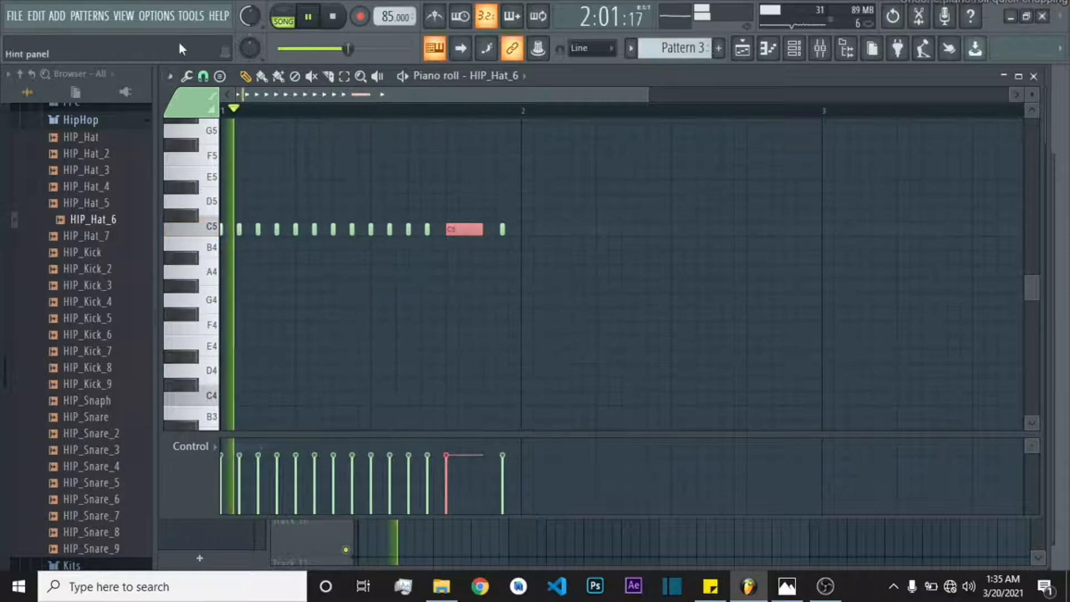
left_click(203, 76)
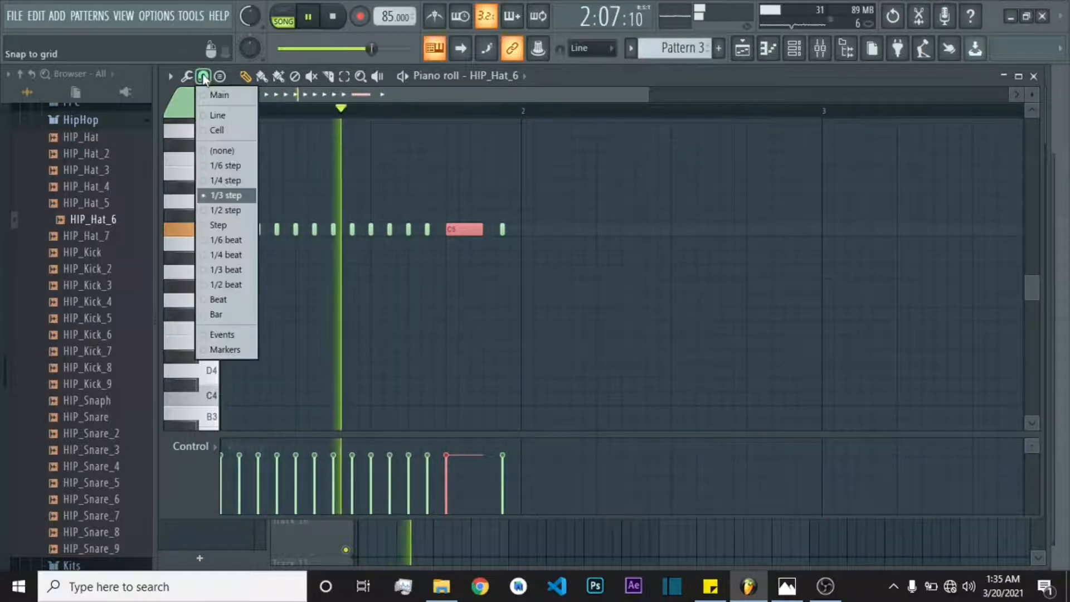
left_click(214, 165)
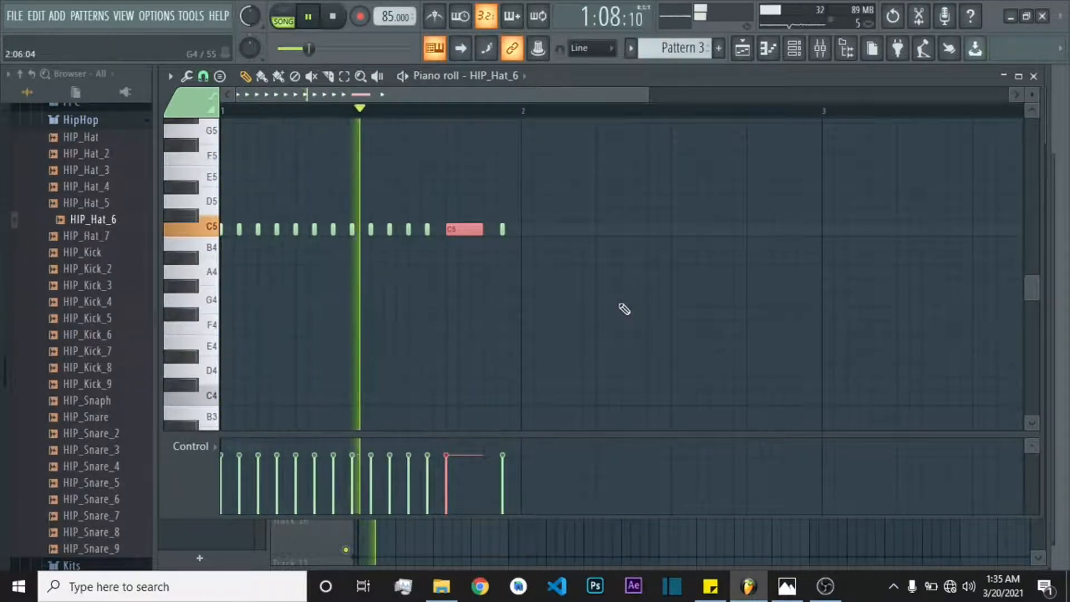
- Quick-chop the selected two-step hat note into a roll and unevenly lower the velocities of the chopped notes
key("ctrl+u")
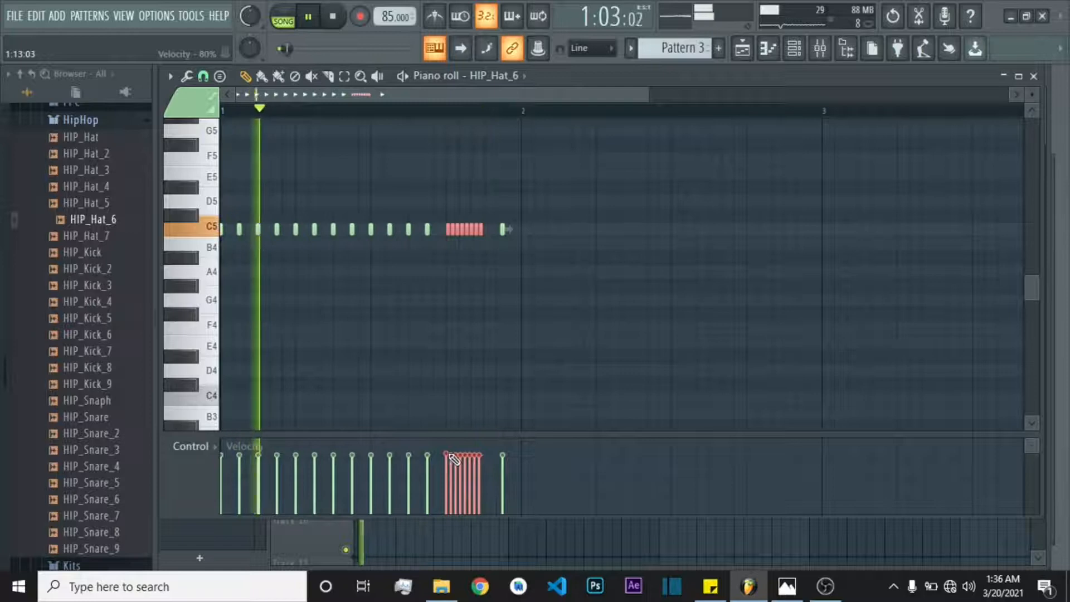
left_click_drag(449, 456, 476, 460)
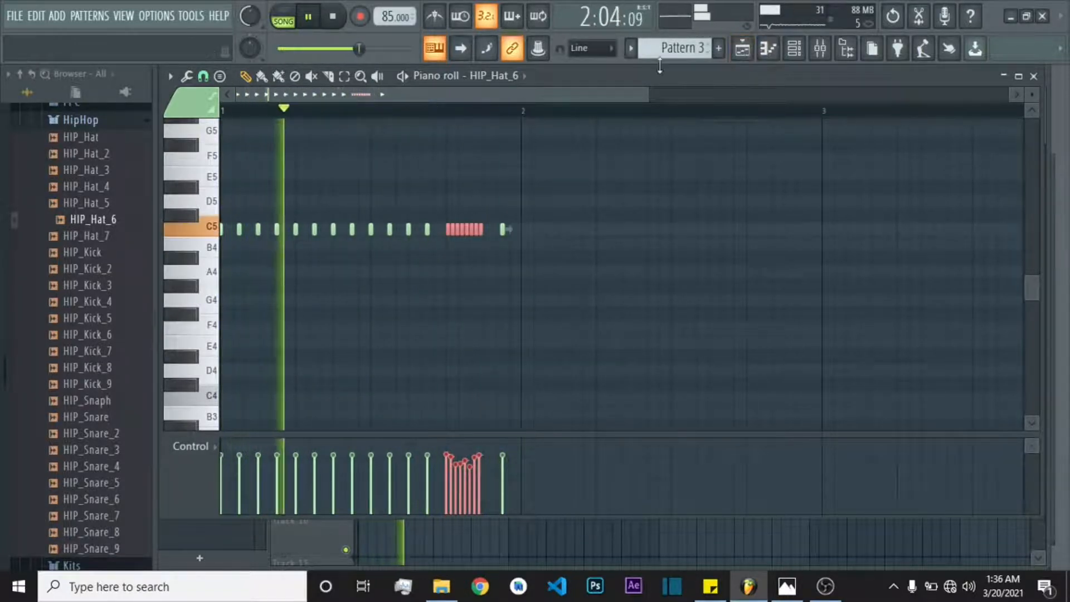
- Switch to the empty Pattern 4 and replace the Snare channel's sample with HIP_Kick_2
scroll(667, 47, "down", 1)
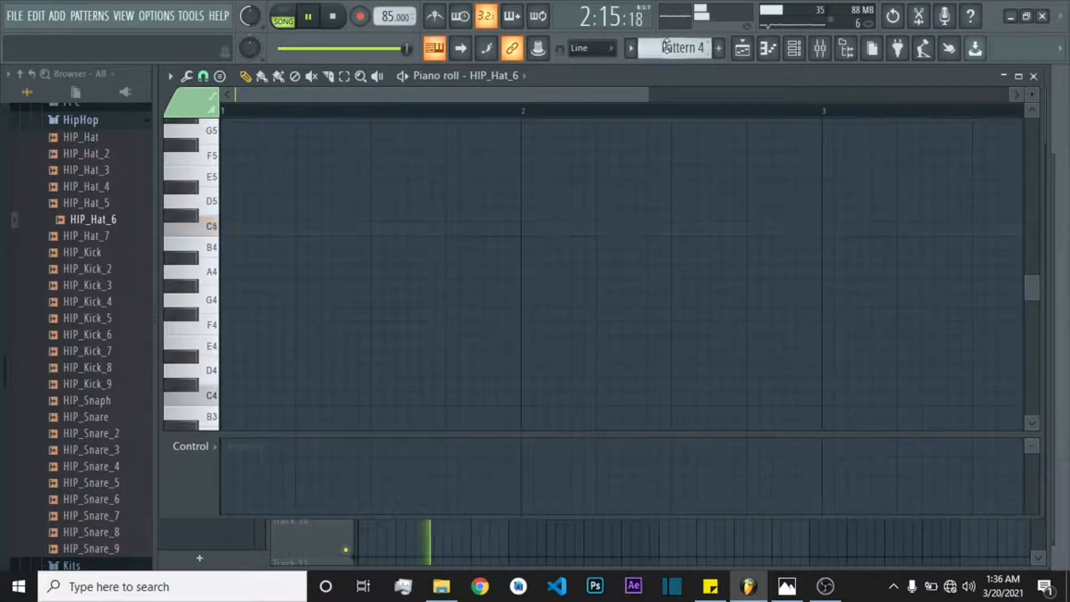
left_click(795, 48)
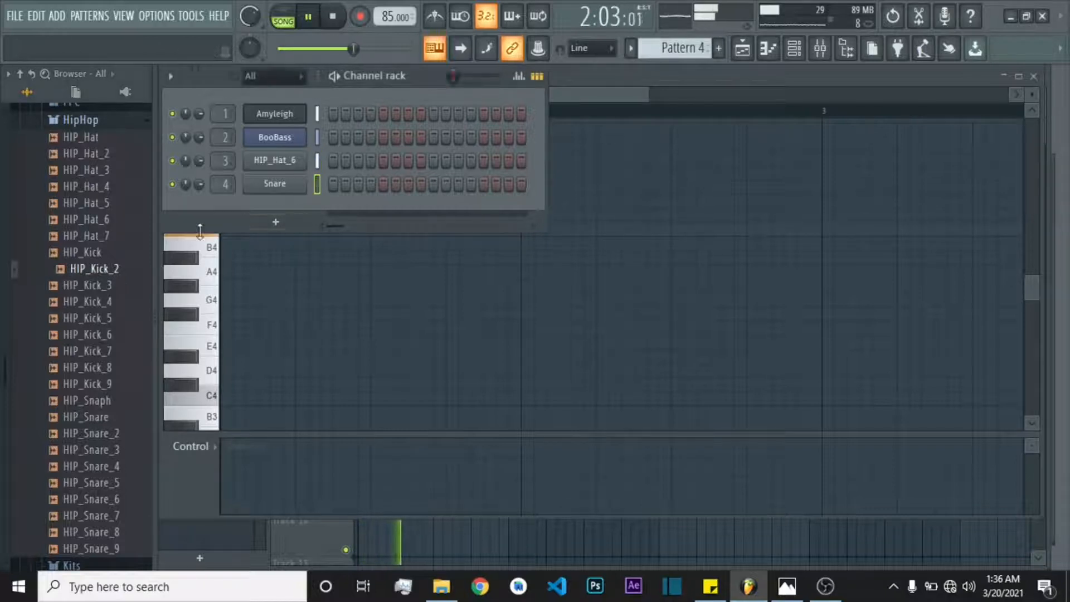
right_click(98, 271)
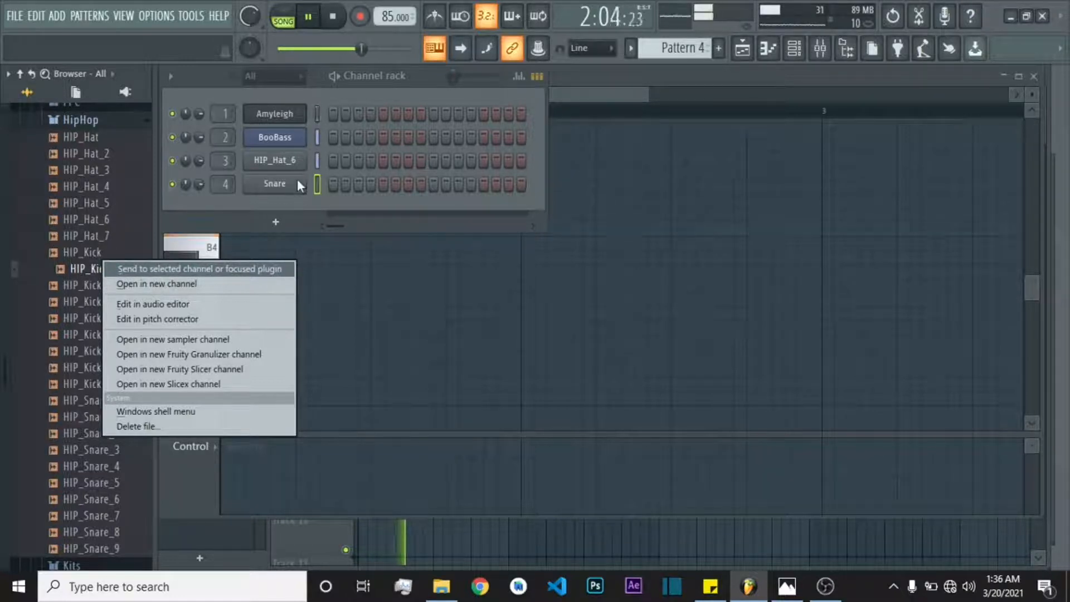
left_click(246, 270)
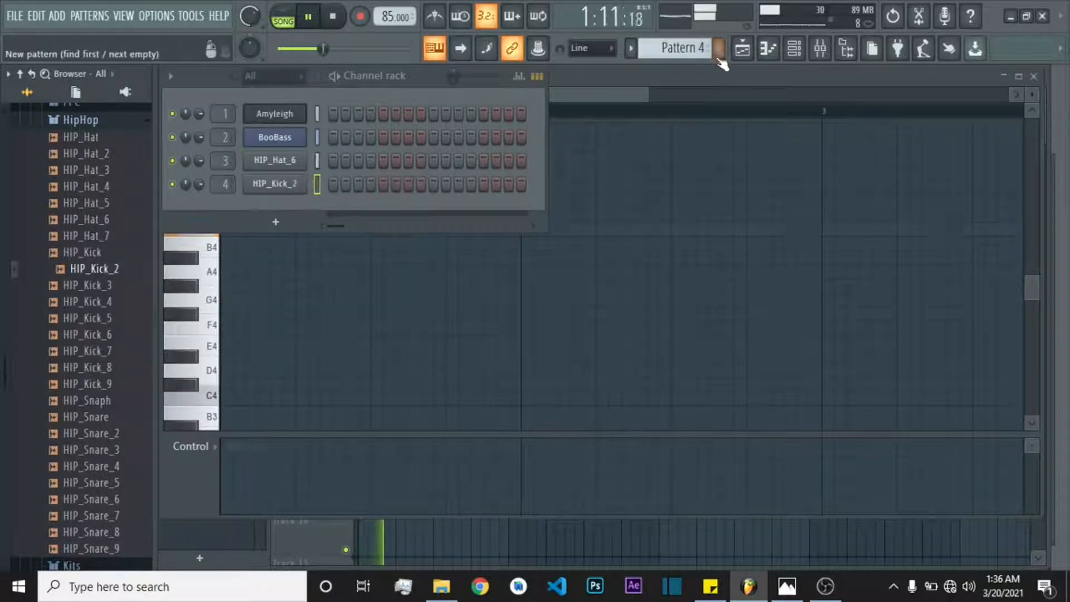
- Place Pattern 4 twice in a row on Track 4 of the Playlist, at bars 1 and 2
left_click(755, 53)
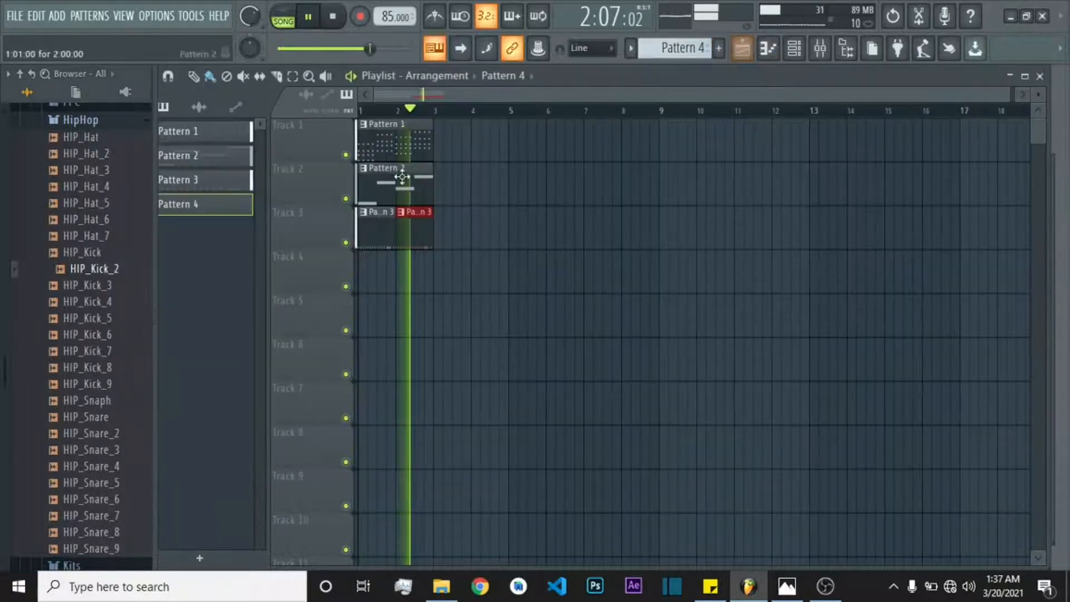
left_click_drag(207, 217, 368, 267)
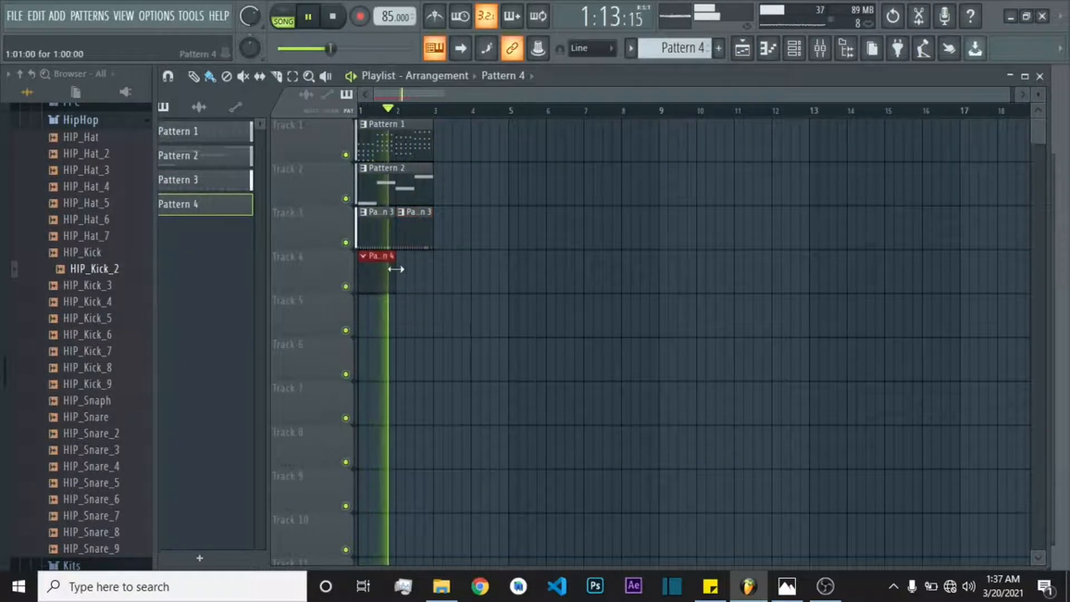
left_click(404, 270)
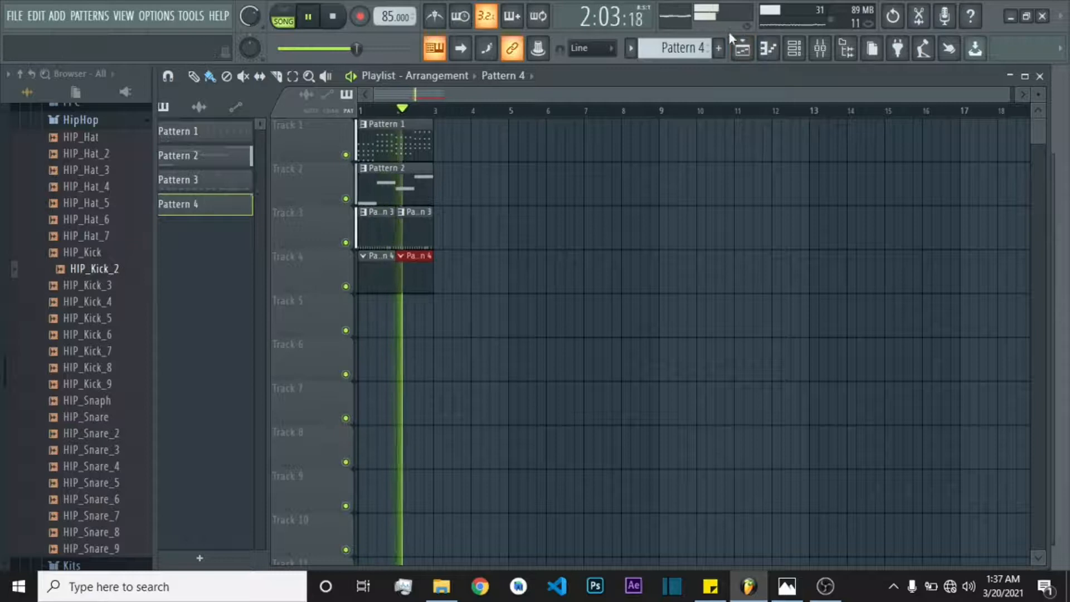
- Activate steps 1 and 9 of the HIP_Kick_2 channel in Pattern 4 and return to the Playlist
left_click(794, 50)
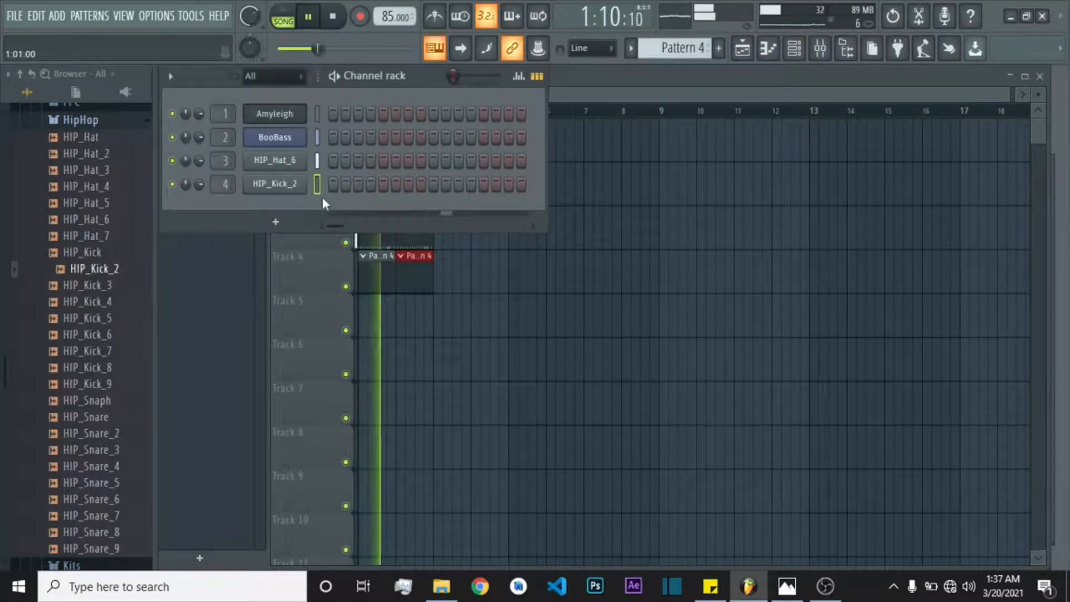
left_click(333, 183)
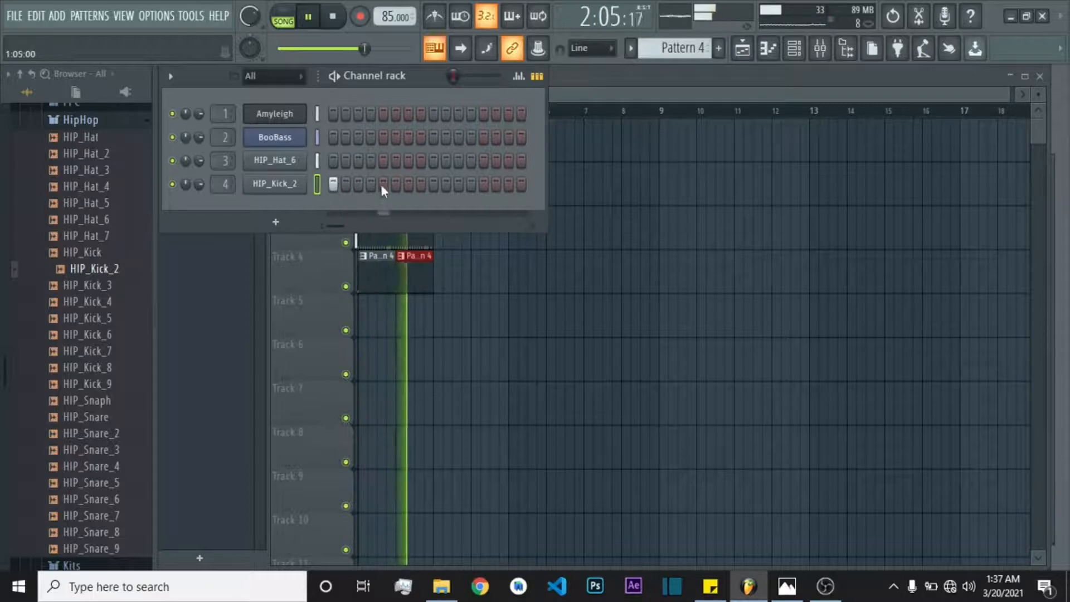
left_click(433, 184)
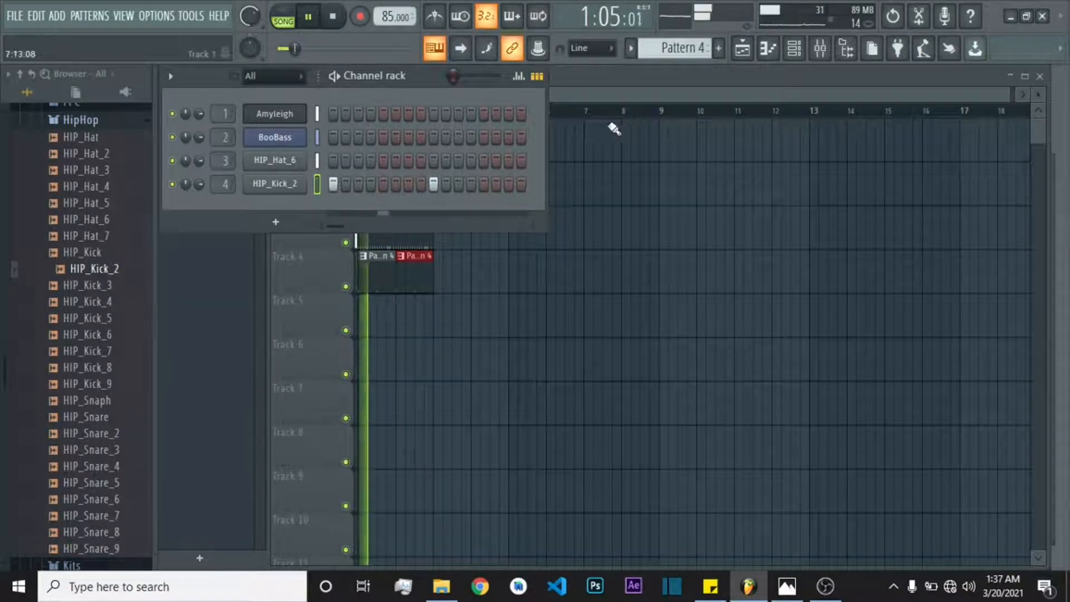
left_click(634, 95)
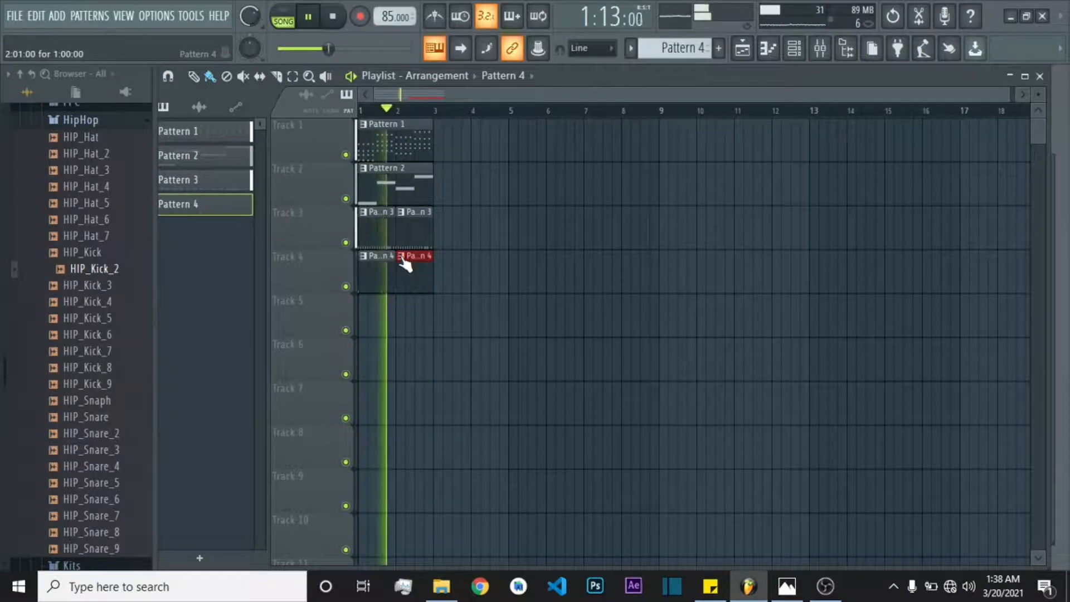
- Make the bar 2 clip on Track 4 unique and activate HIP_Kick_2 steps 12 and 15 in the new pattern
right_click(404, 261)
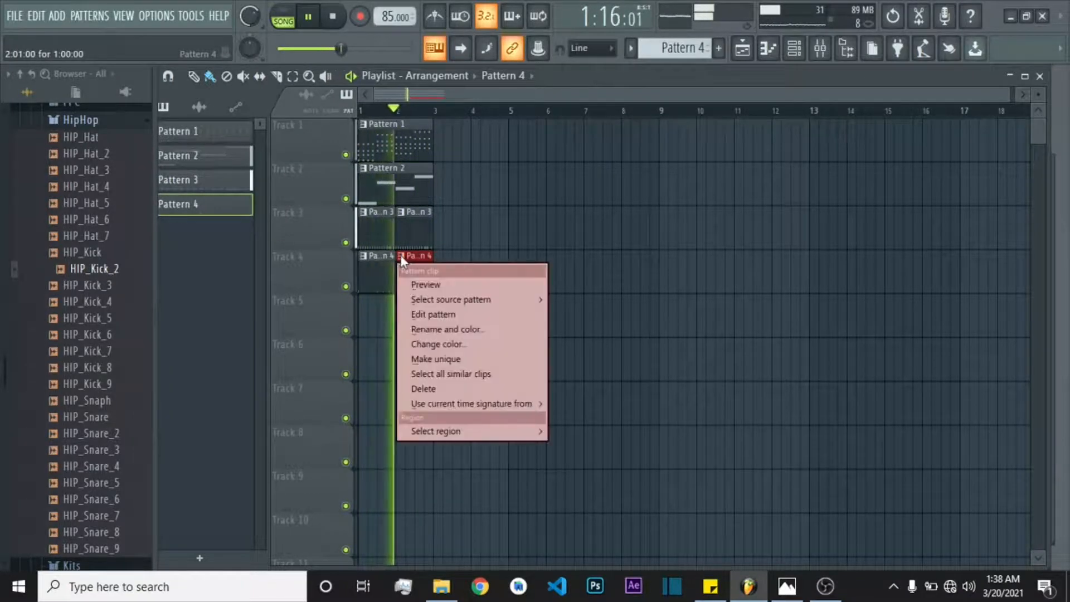
left_click(447, 358)
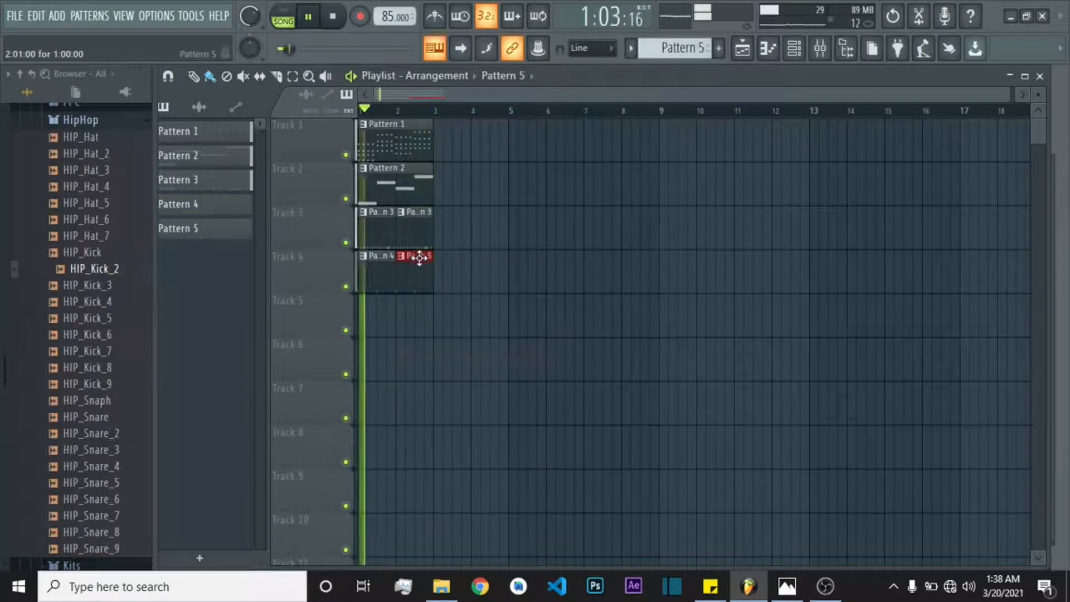
left_click(794, 49)
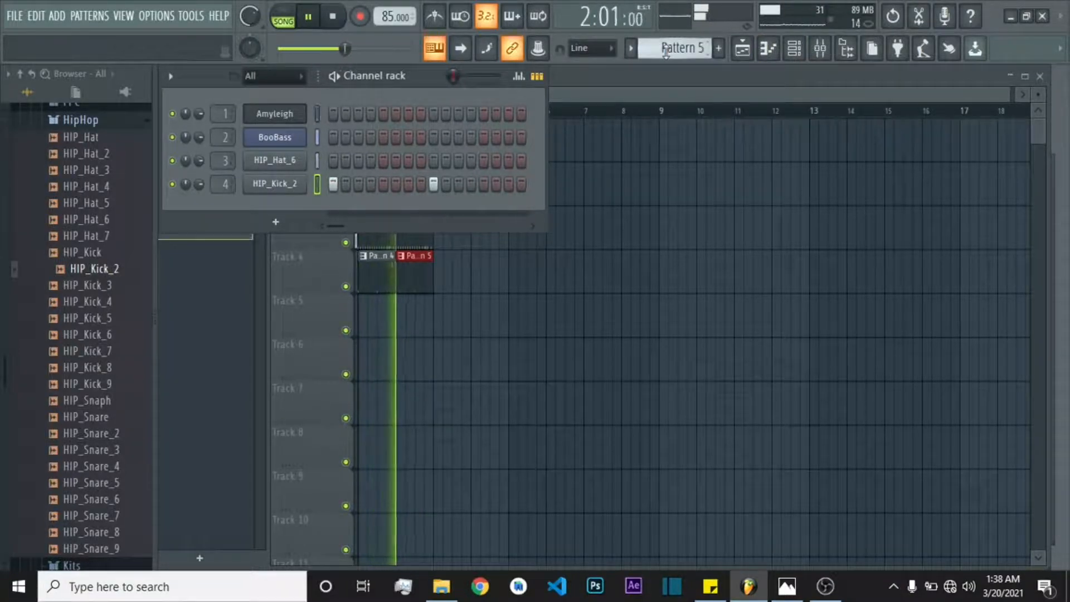
scroll(666, 51, "up", 1)
scroll(666, 52, "down", 1)
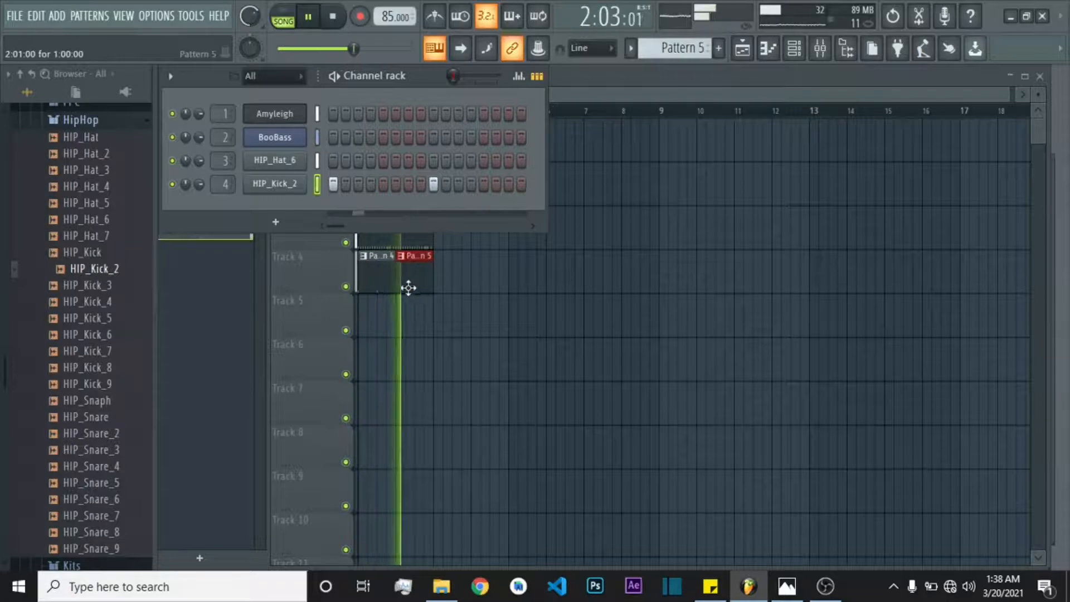
left_click(469, 186)
left_click(508, 186)
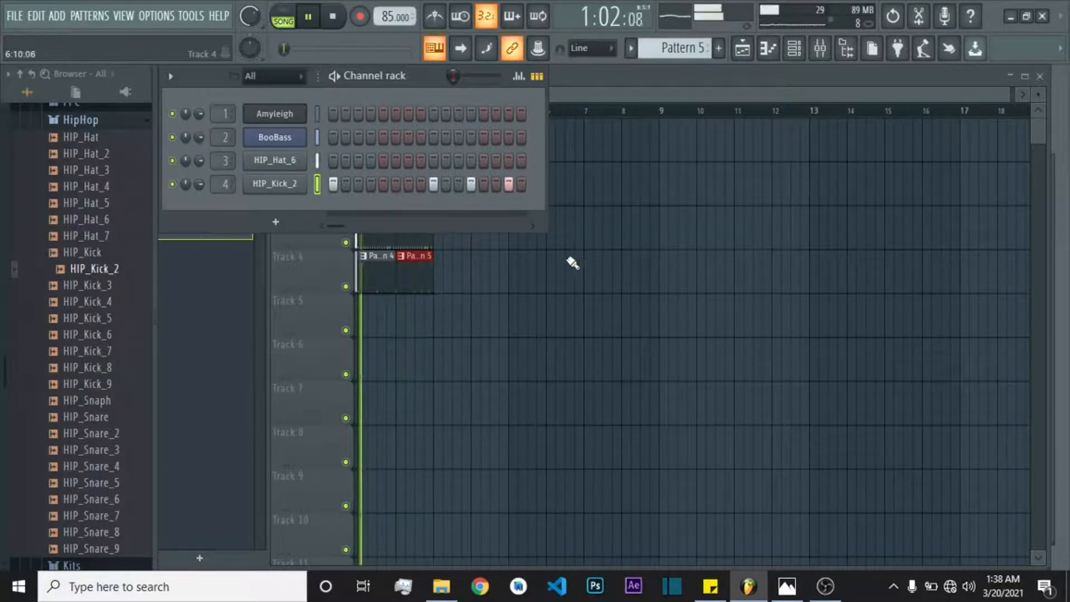
left_click(718, 78)
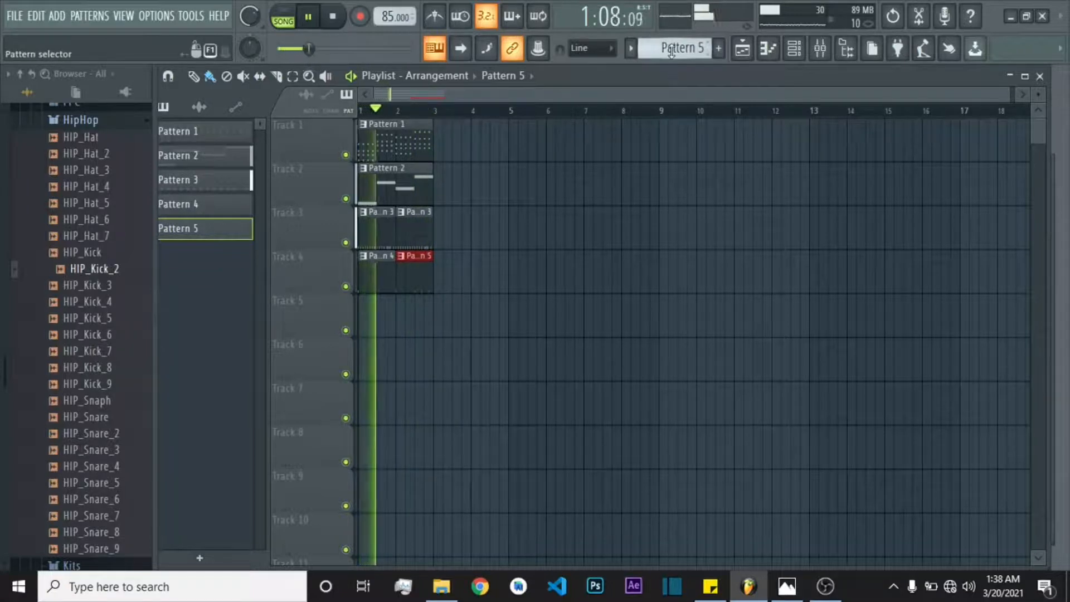
- Switch to the empty Pattern 6, collapse the HipHop sample folder and open the Vintage folder under Legacy Drums
scroll(671, 51, "up", 1)
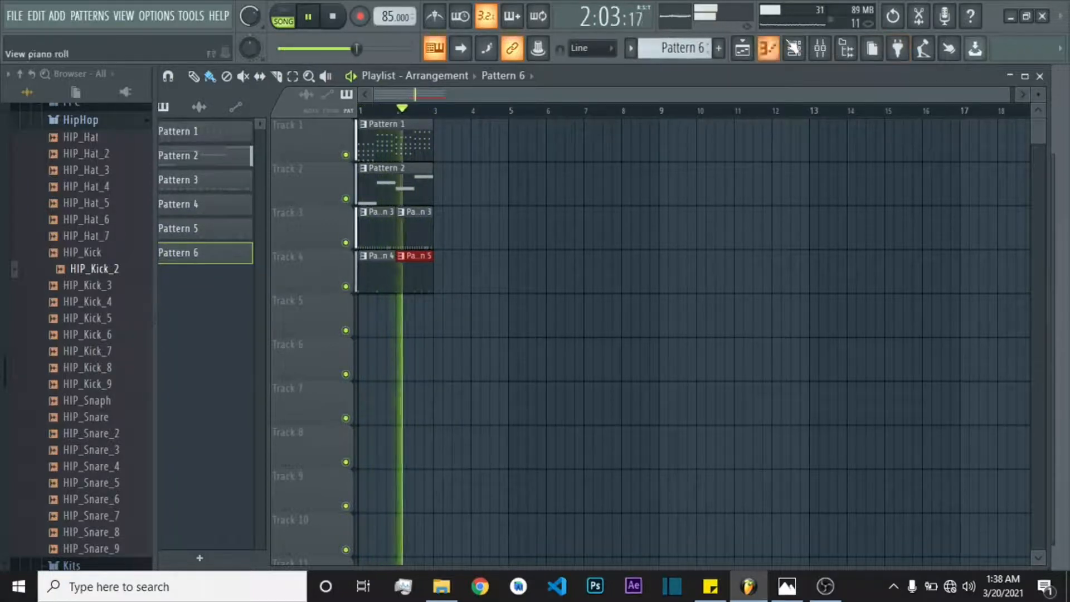
left_click(796, 50)
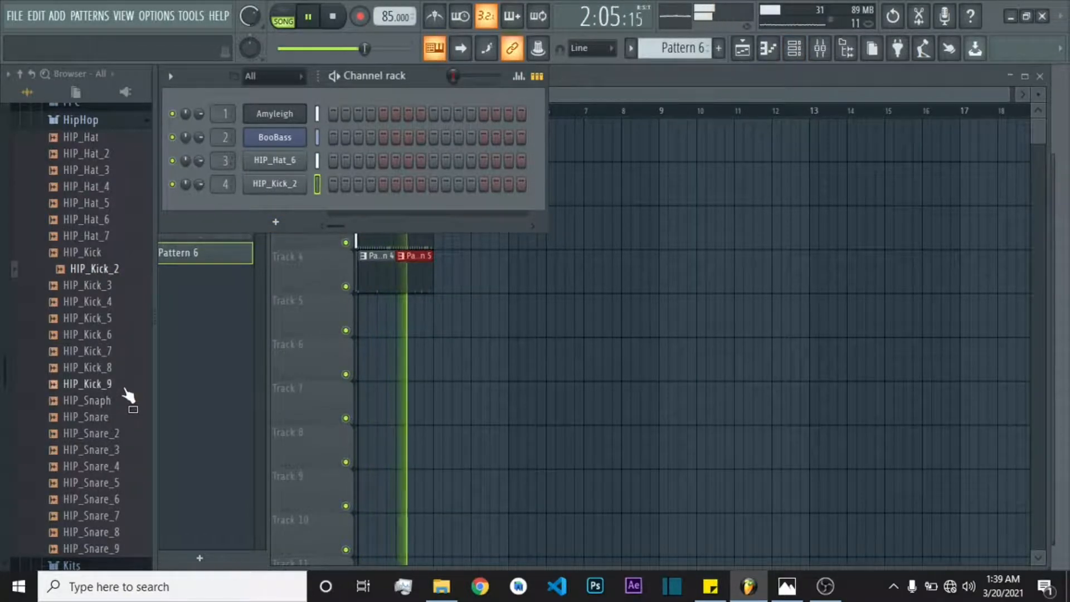
scroll(131, 301, "down", 4)
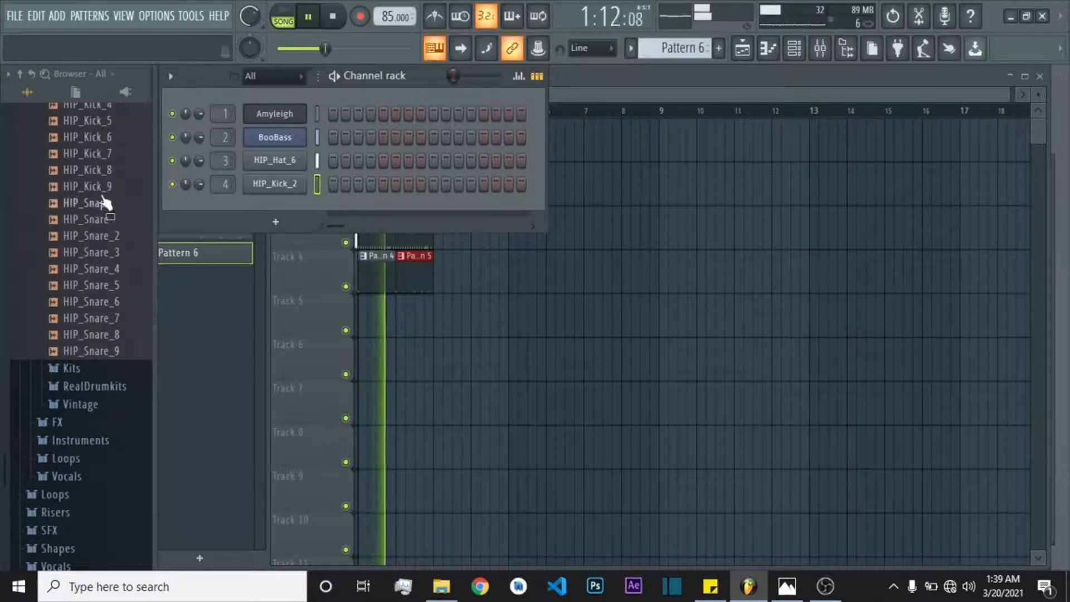
scroll(104, 204, "up", 7)
left_click(90, 120)
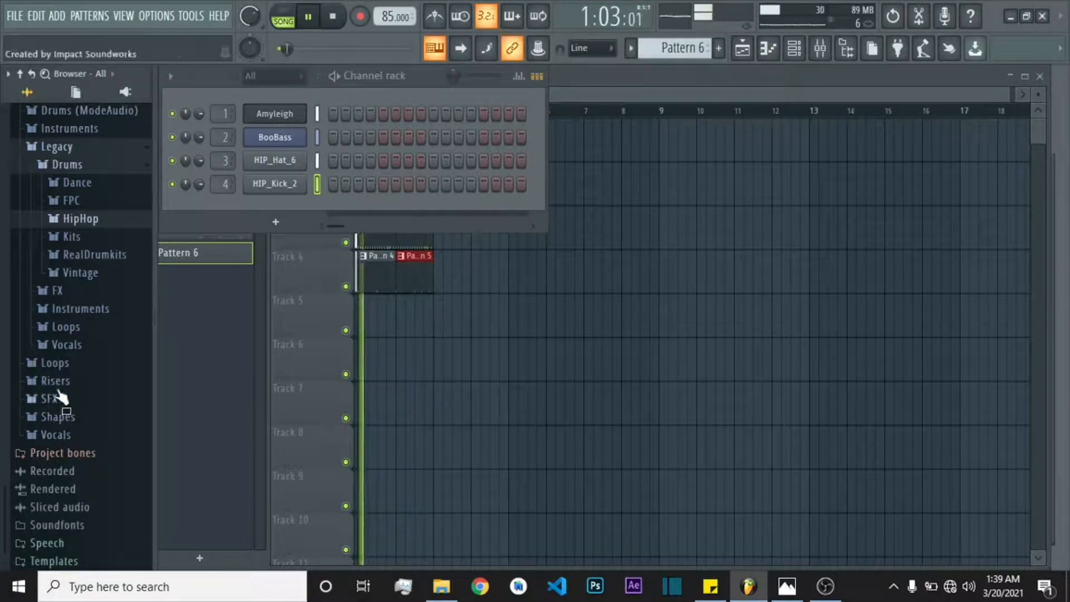
left_click(84, 273)
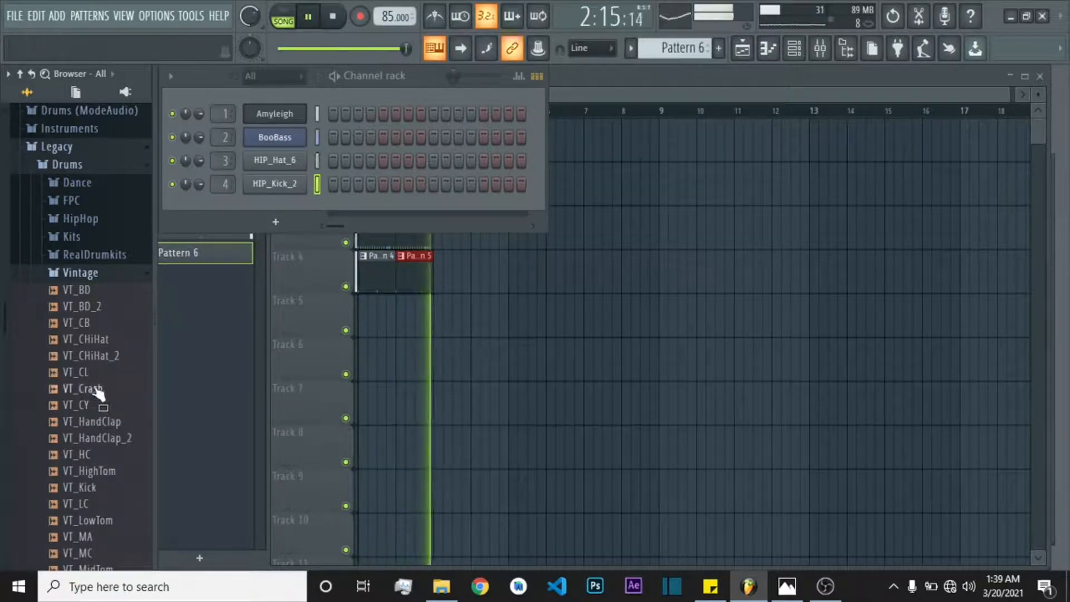
- Load VT_HandClap into a new channel, close its settings and route it to mixer track 5
left_click(110, 424)
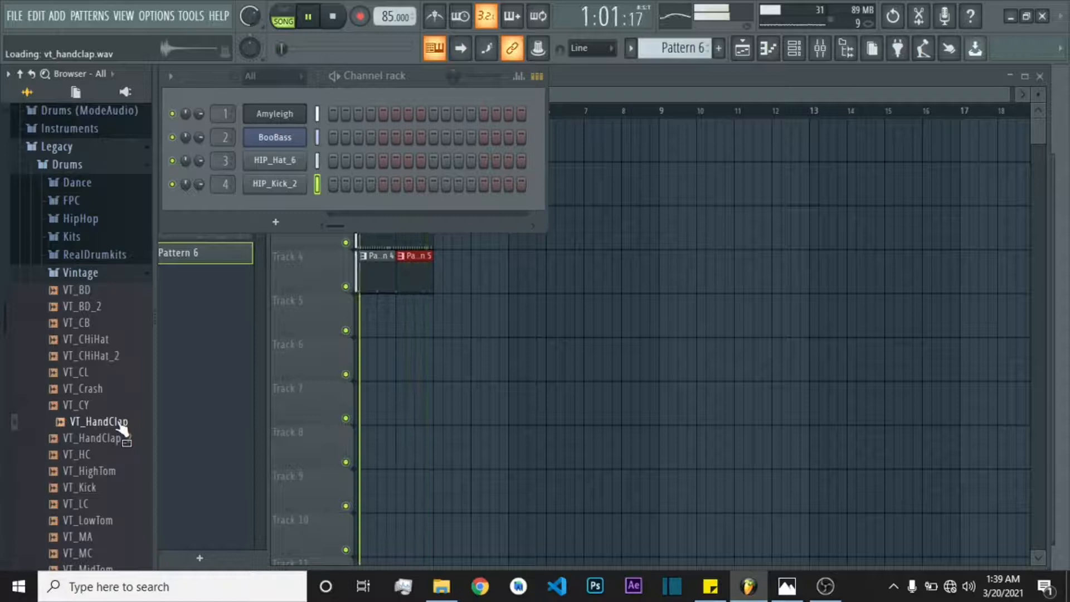
right_click(119, 425)
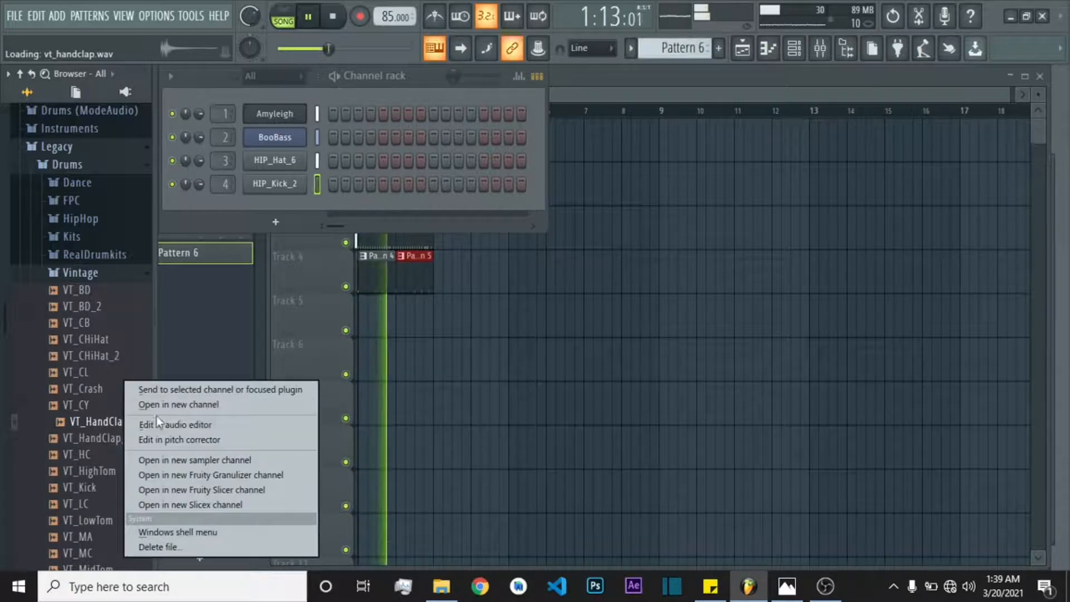
left_click(199, 405)
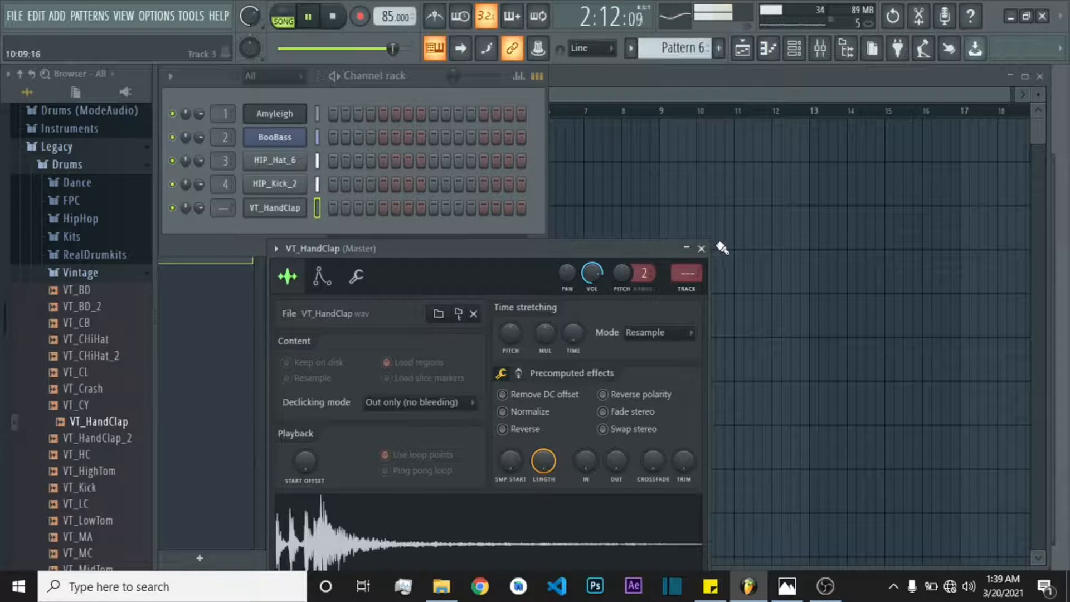
left_click(701, 249)
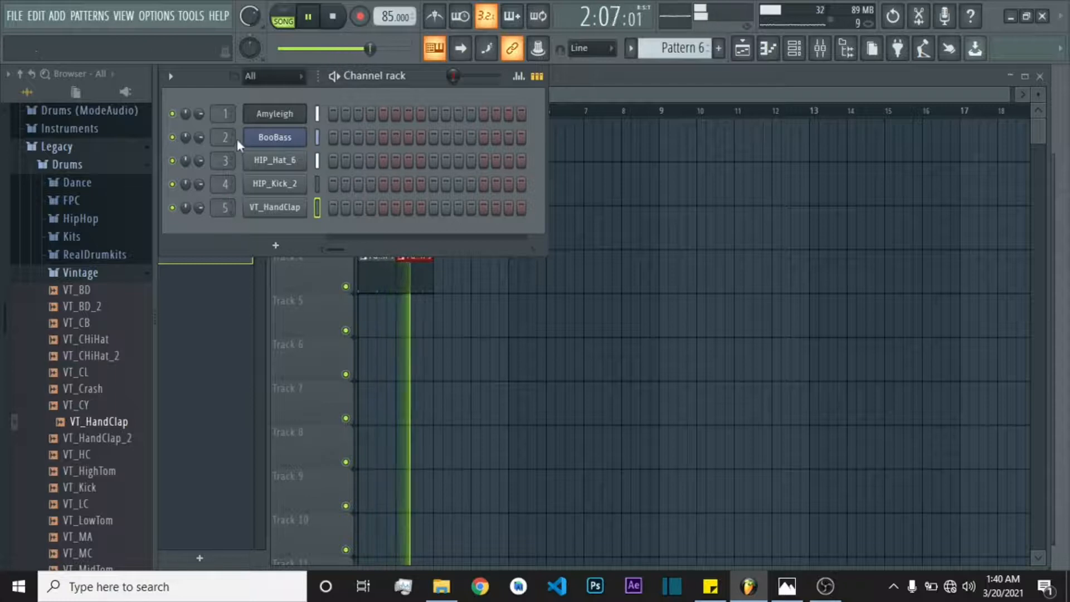
left_click(819, 48)
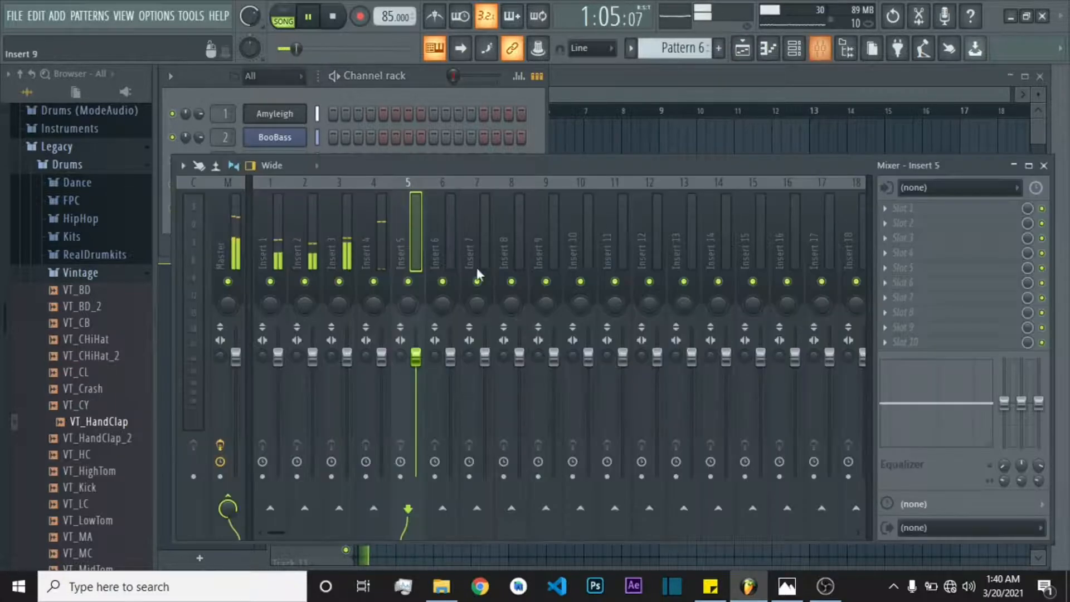
left_click(383, 78)
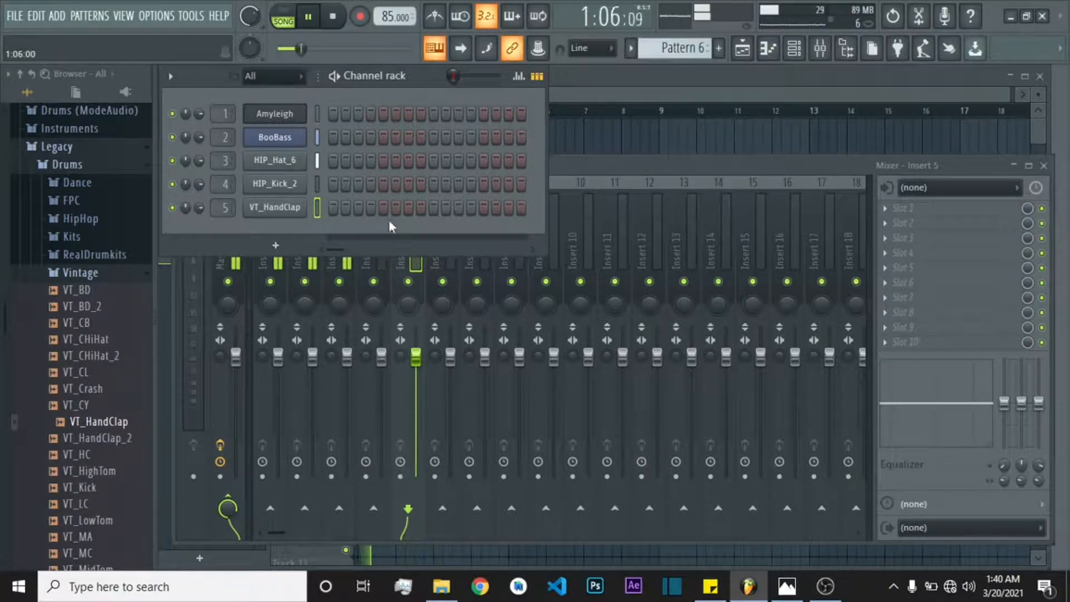
- Place Pattern 6 twice in a row on Track 5 of the Playlist, at bars 1 and 2
left_click(743, 51)
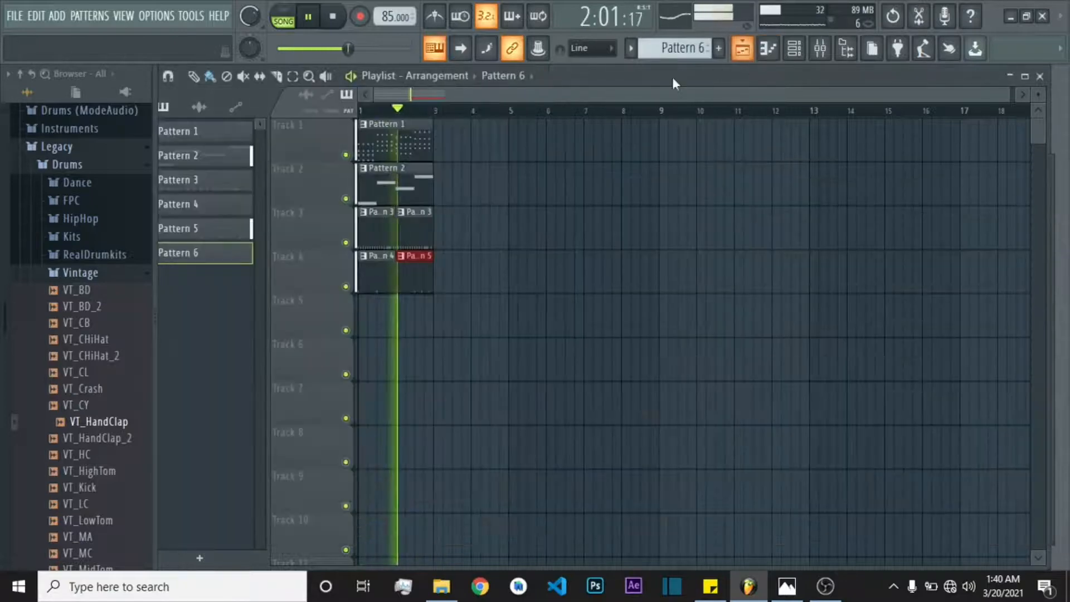
left_click_drag(208, 252, 360, 312)
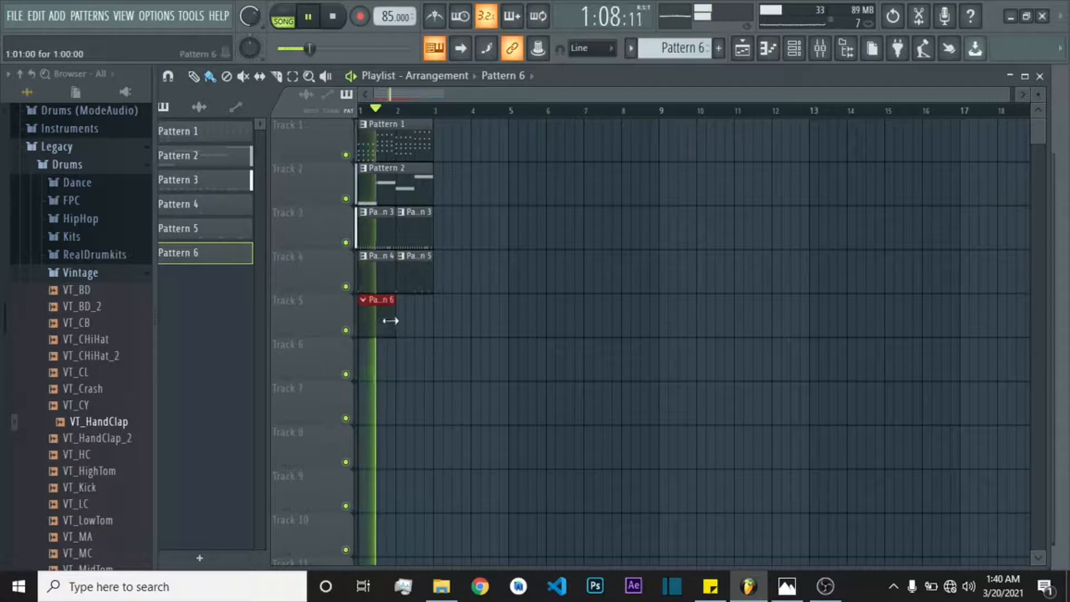
left_click(402, 312)
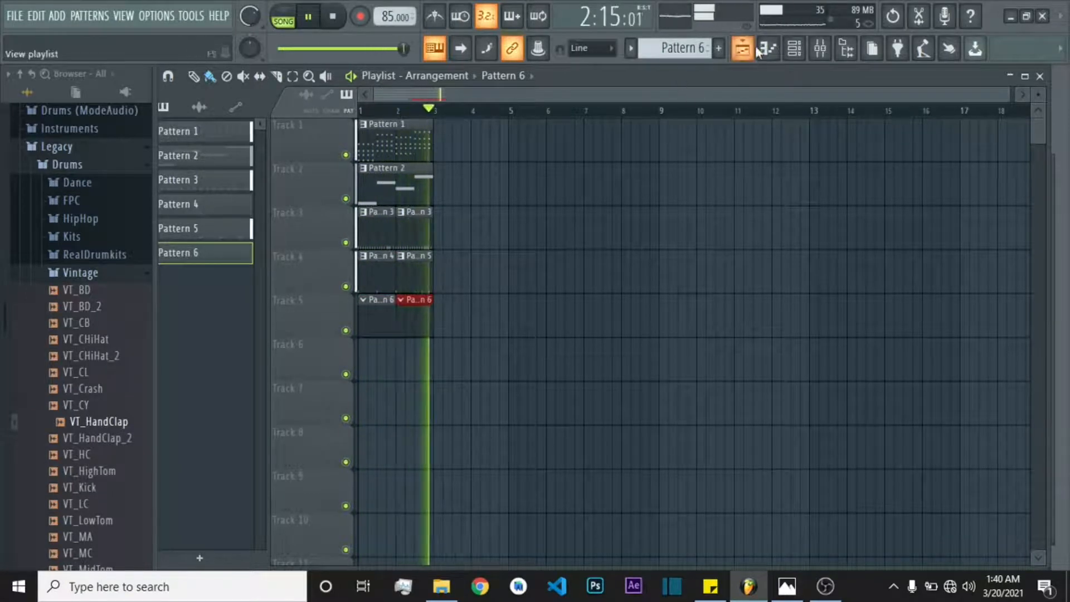
- Activate VT_HandClap steps 5 and 13 in Pattern 6 and return to the Playlist
left_click(795, 50)
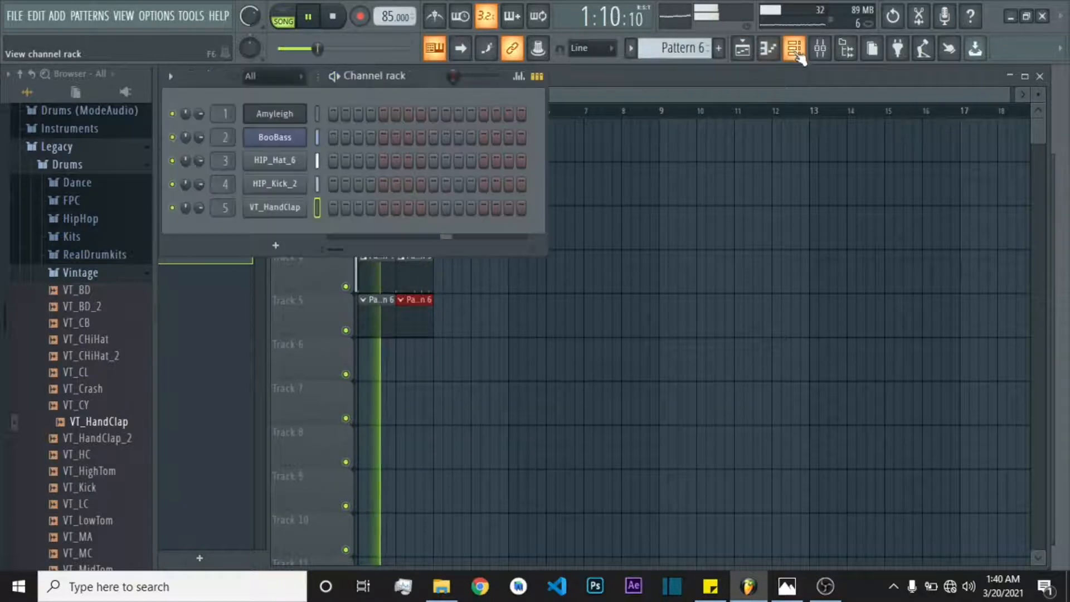
left_click(384, 207)
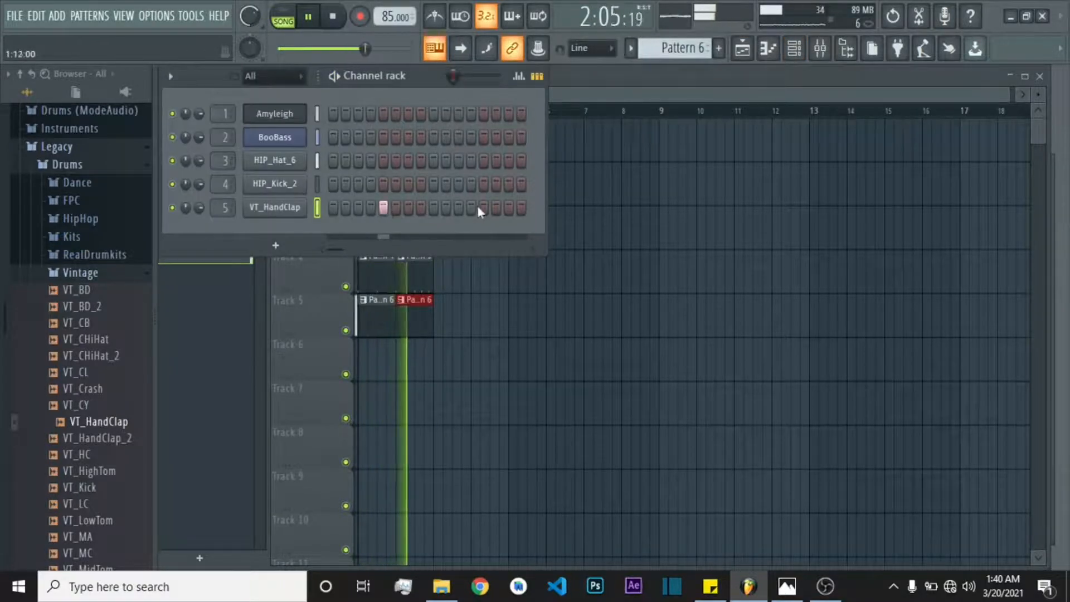
left_click(483, 208)
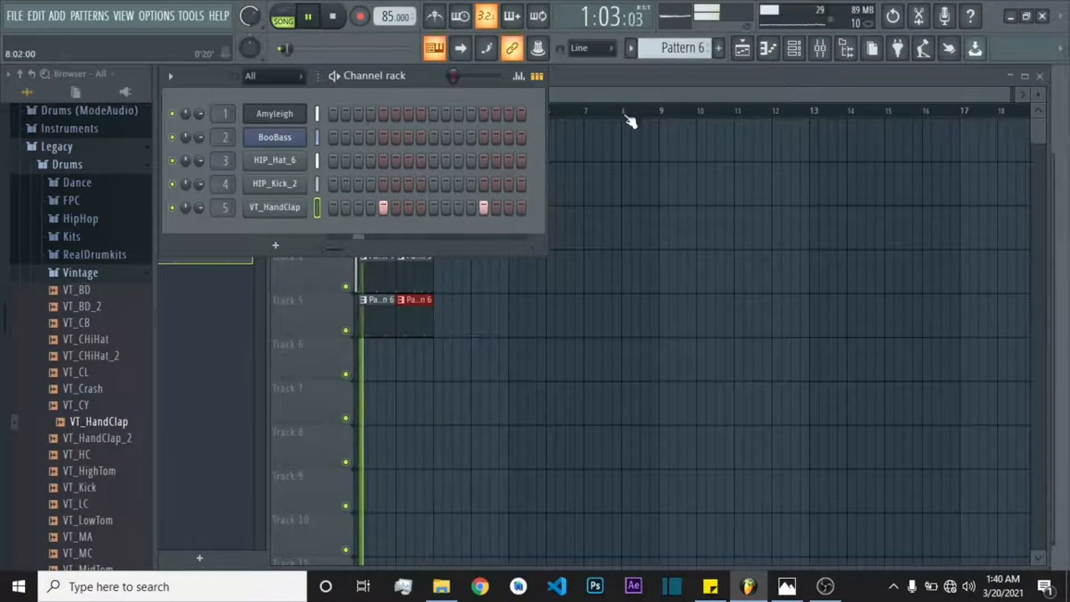
left_click(661, 96)
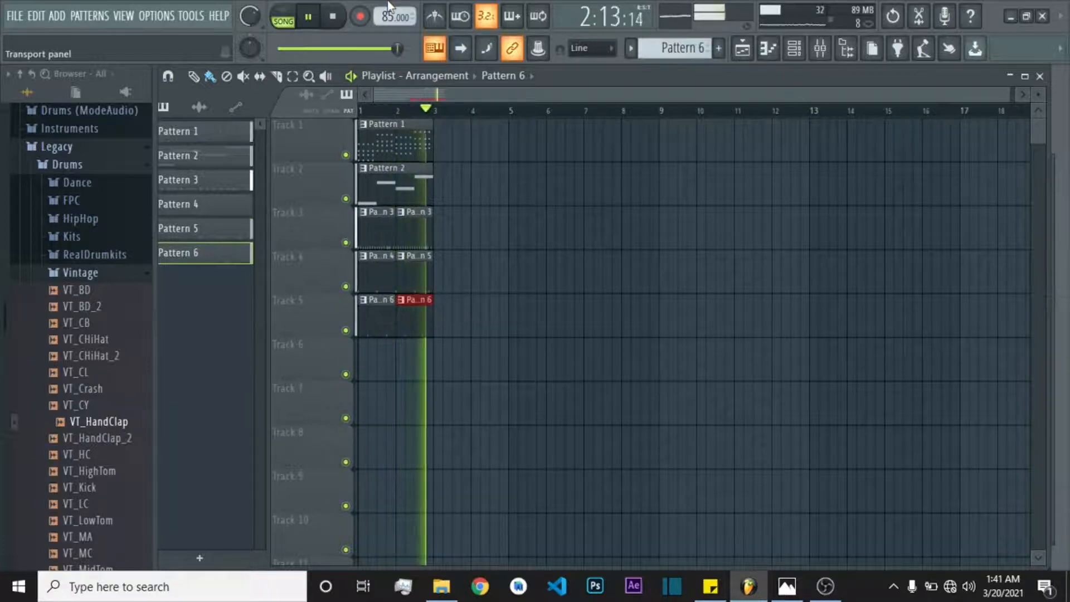
- Turn on wait for input, then select all clips on Tracks 1 to 5 and copy them to bars 3 and 4
left_click(460, 15)
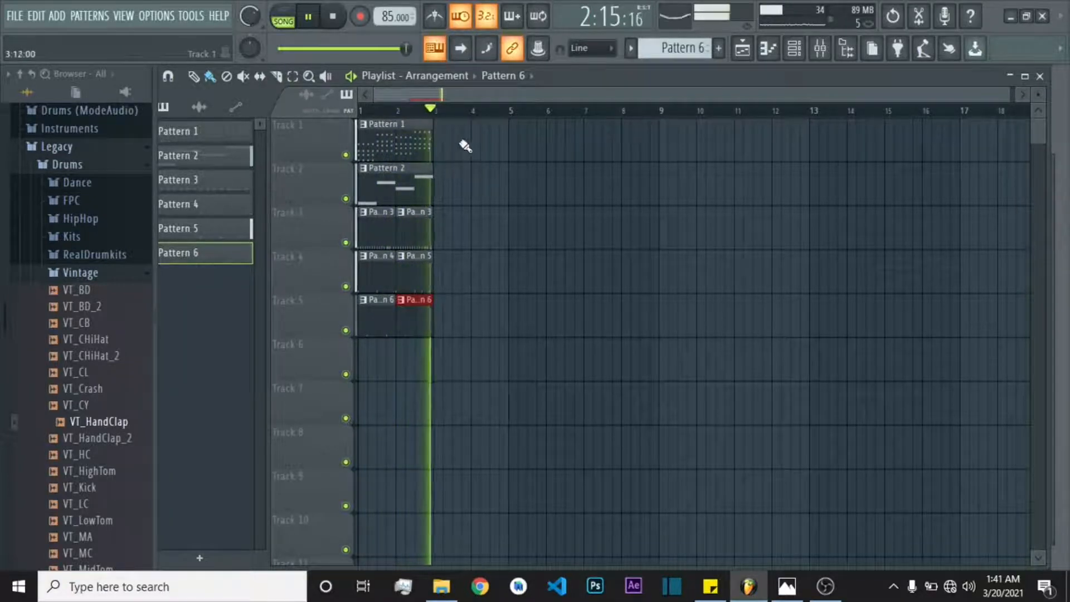
left_click_drag(372, 160, 358, 337)
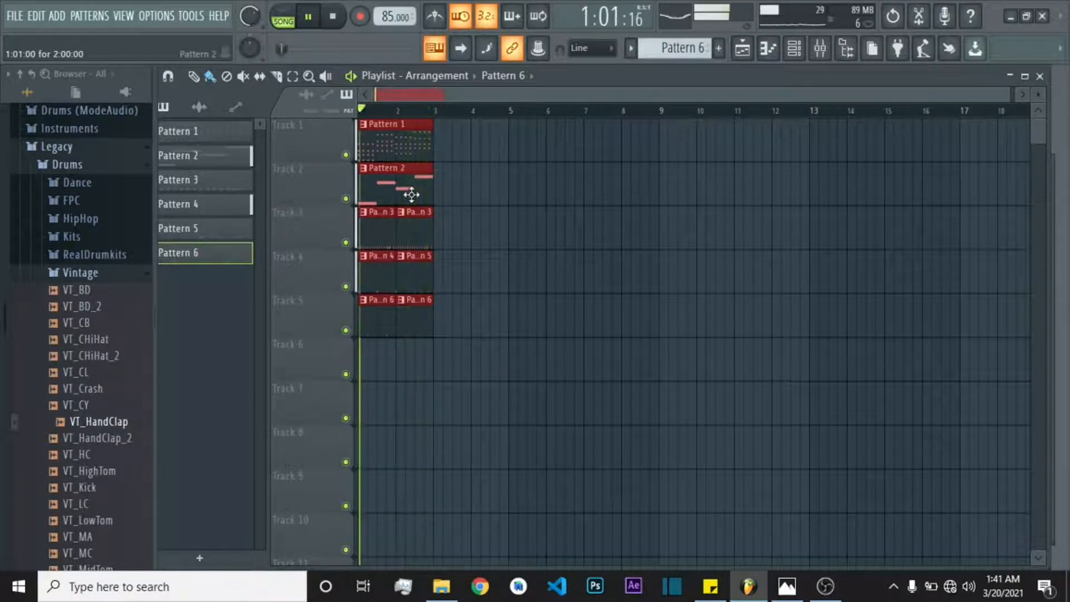
left_click_drag(412, 194, 487, 194)
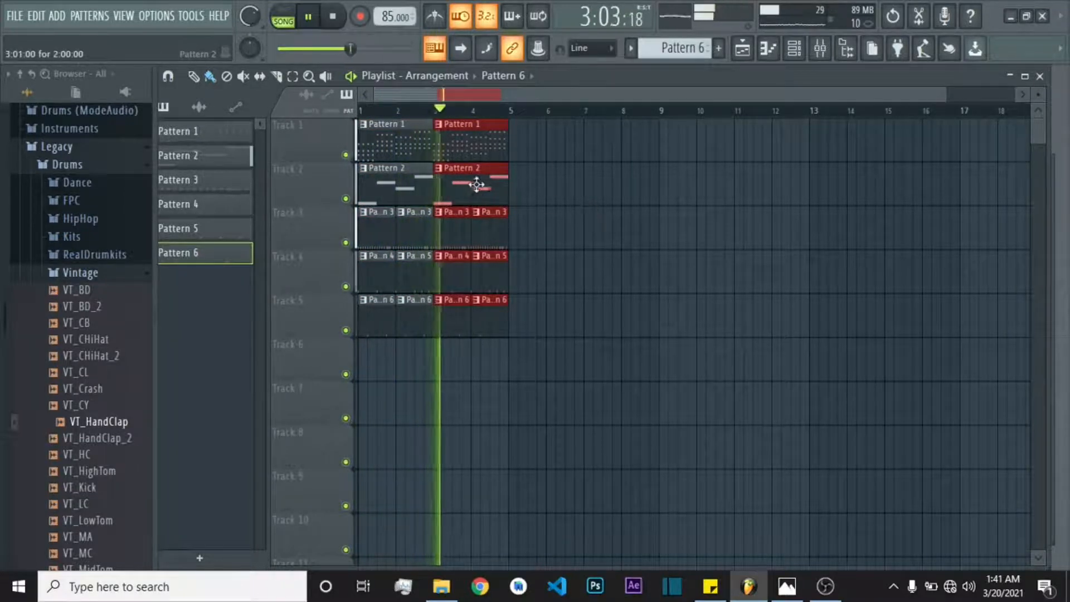
- Duplicate all clips on Tracks 1 to 5 to bars 5–8, and duplicate the resulting eight bars to bars 9–16
left_click_drag(533, 120, 371, 335)
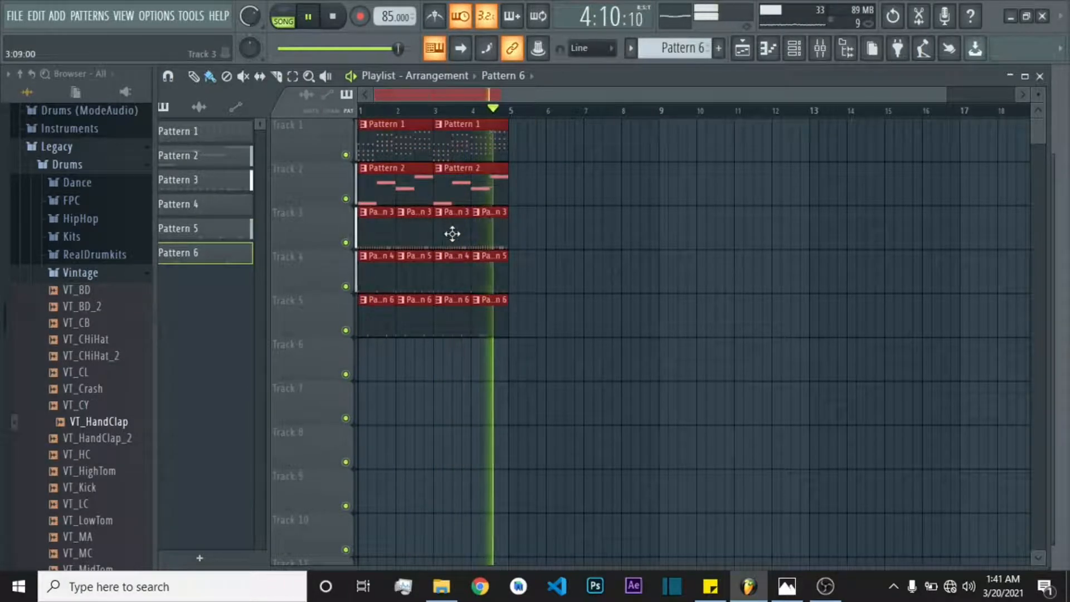
key("ctrl+b")
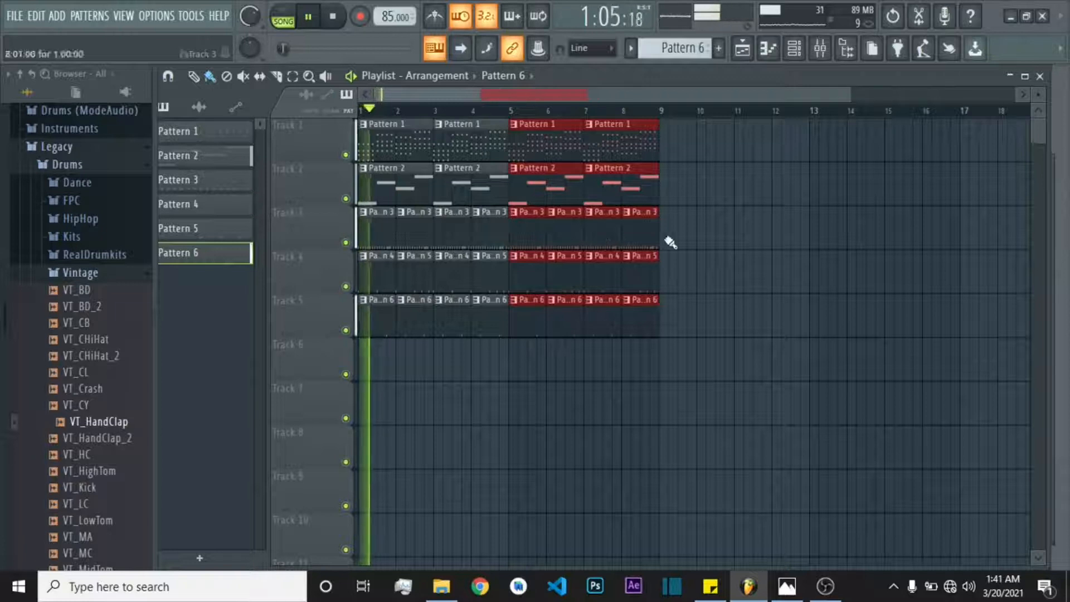
left_click_drag(684, 120, 352, 334)
key("ctrl+b")
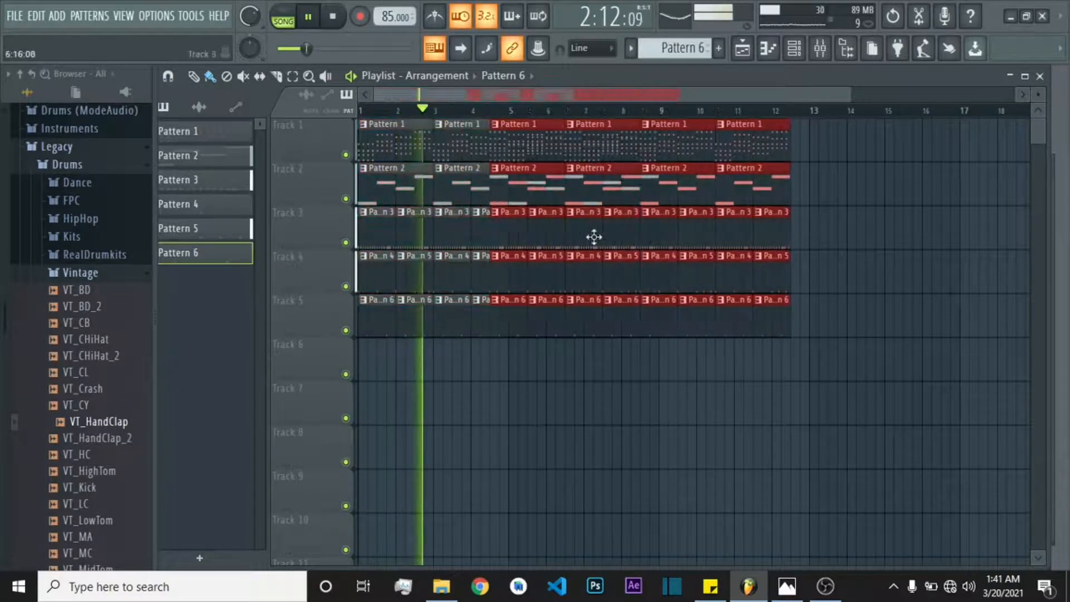
left_click_drag(765, 248, 755, 244)
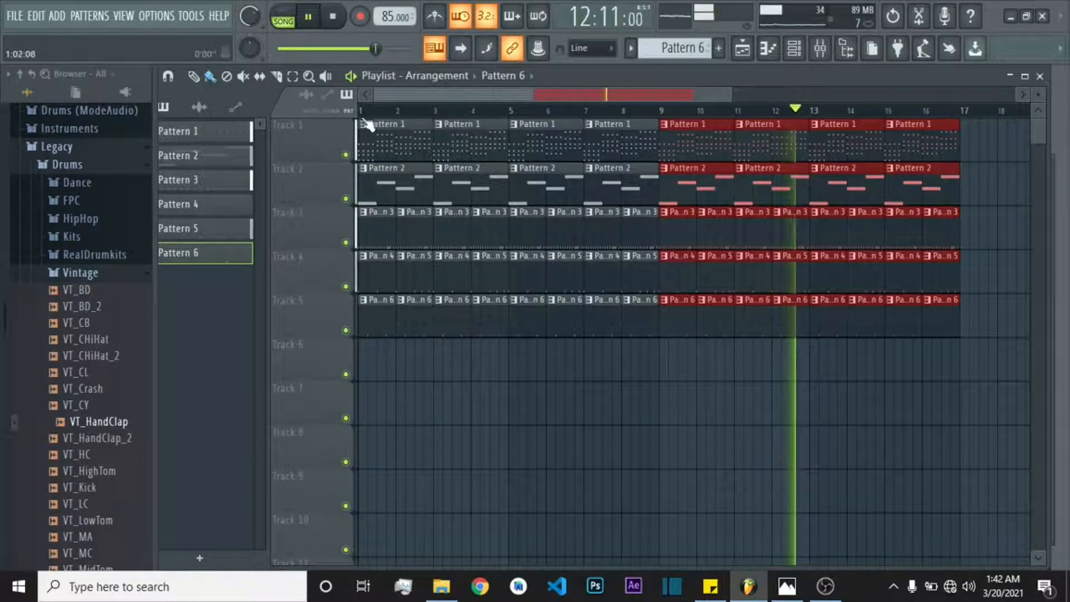
- Set a time selection over bars 1 and 2 and place the empty Pattern 7 on Track 6 at bar 1
left_click_drag(365, 117, 438, 123)
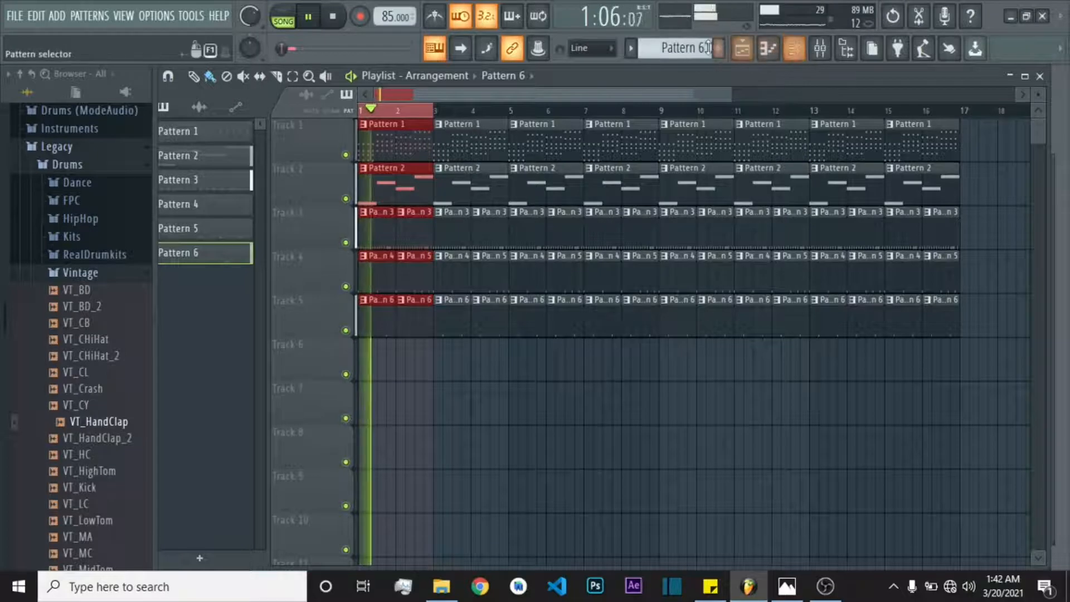
scroll(669, 52, "down", 1)
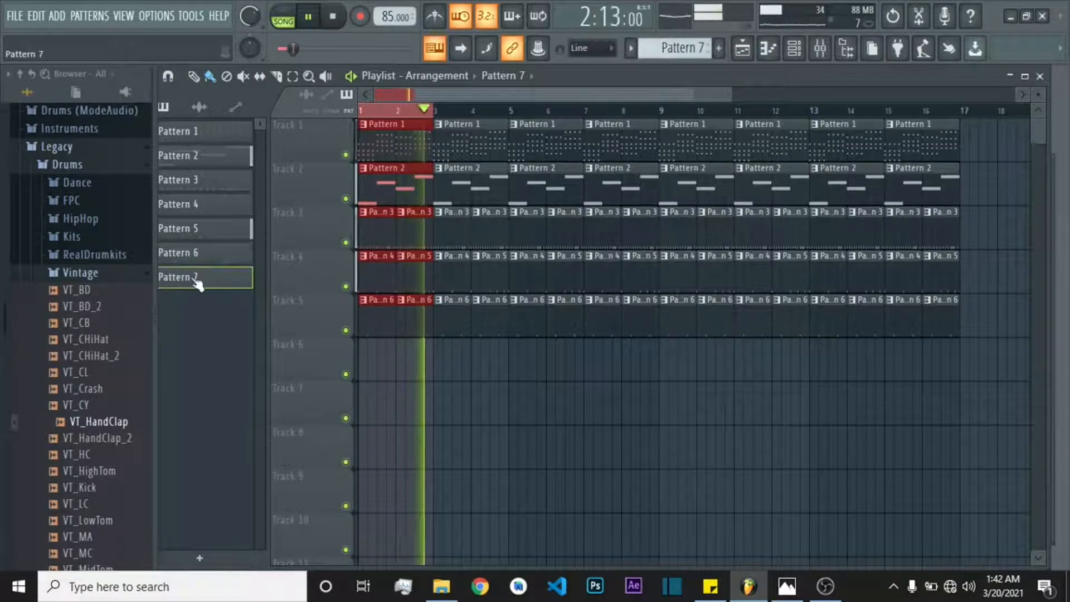
left_click_drag(194, 279, 209, 314)
left_click_drag(363, 352, 365, 351)
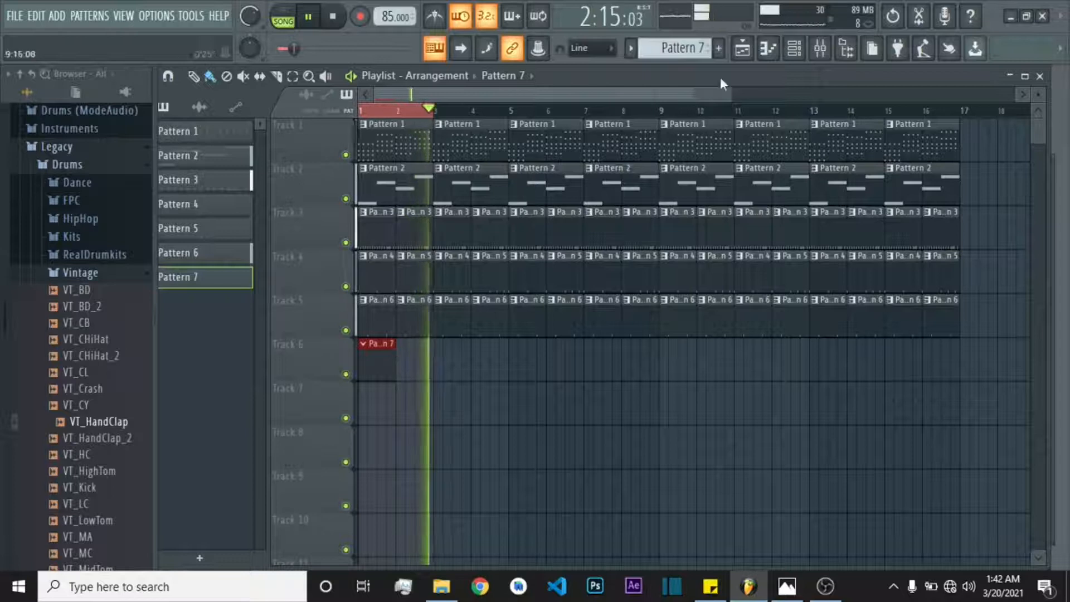
- Clone the Amyleigh Sytrus channel and route the copy, Amyleigh #2, to mixer track 6
left_click(801, 49)
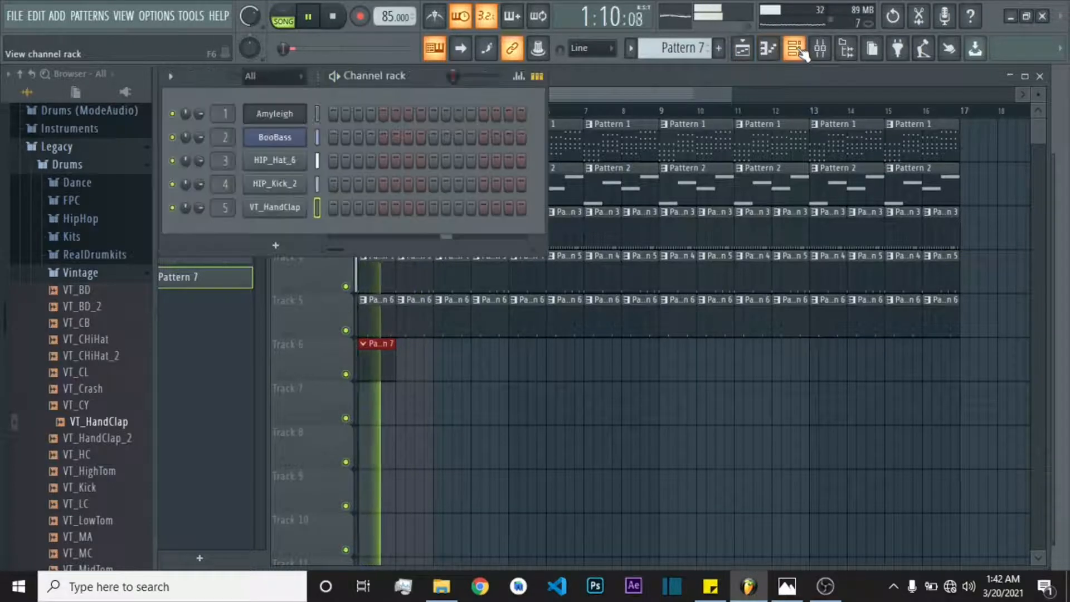
right_click(277, 110)
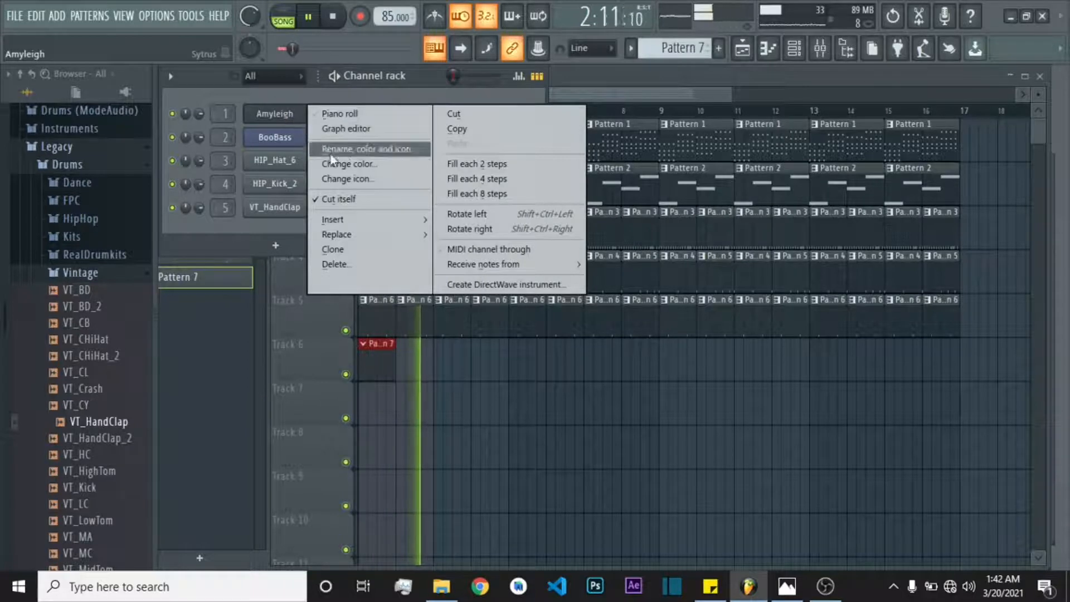
left_click(359, 250)
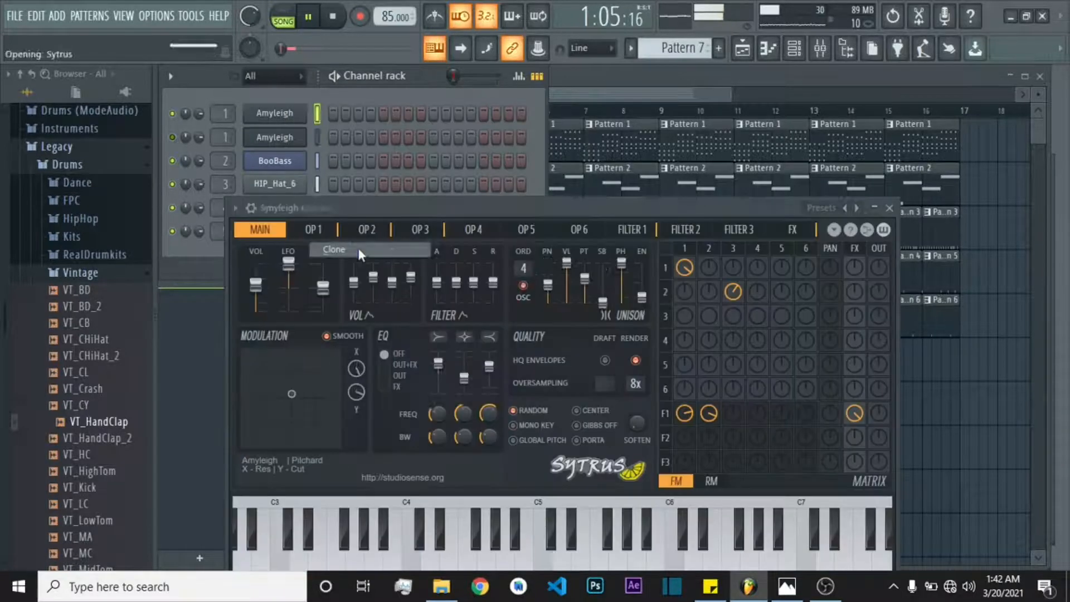
left_click(348, 89)
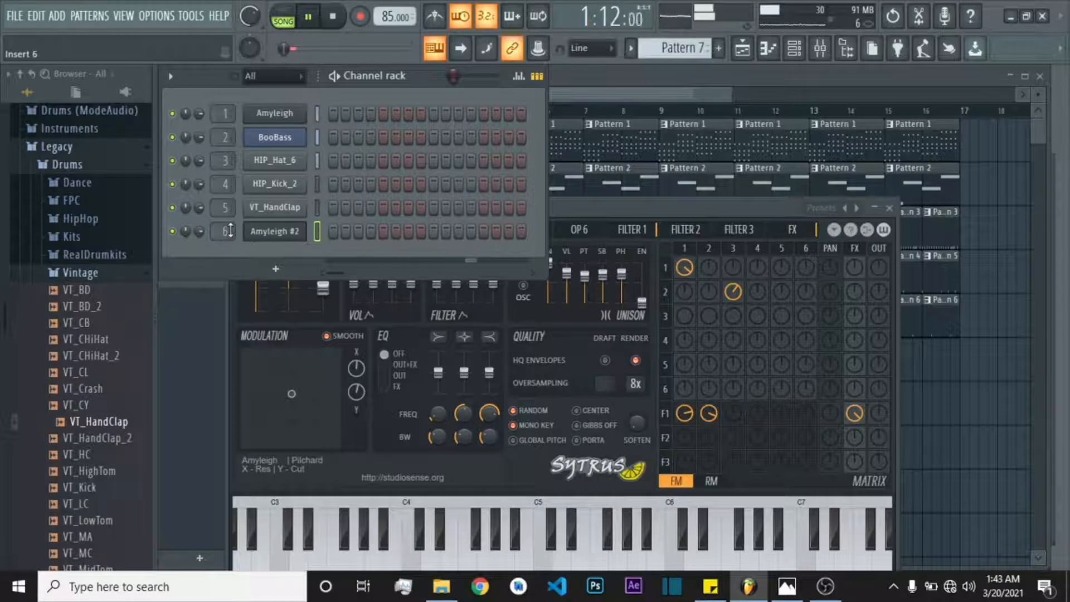
- Open the piano roll of the Amyleigh #2 channel and audition the G4, E4 and E5 keys
right_click(289, 232)
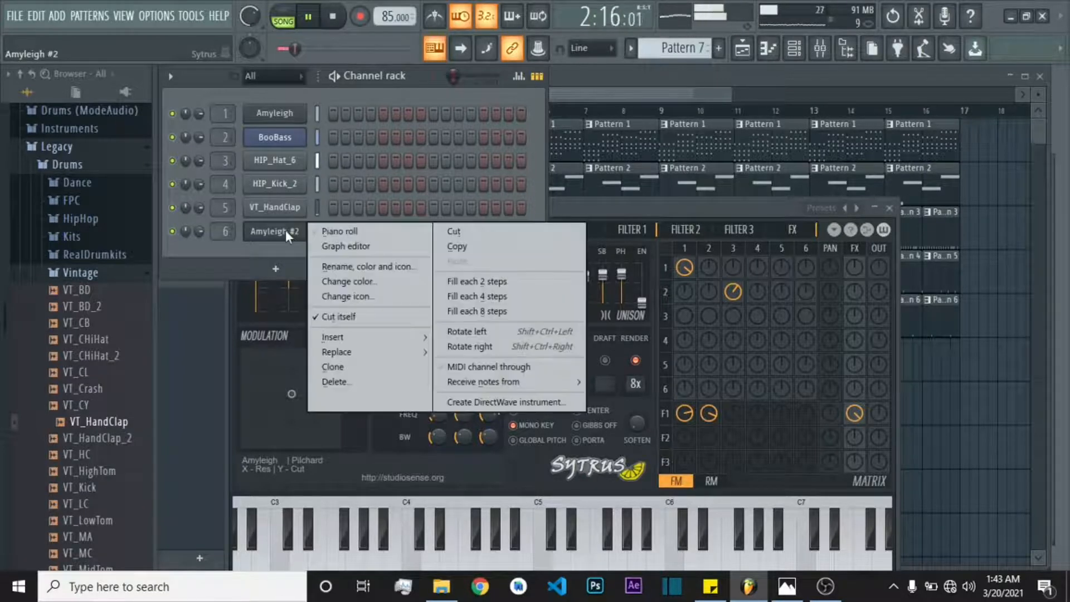
left_click(370, 229)
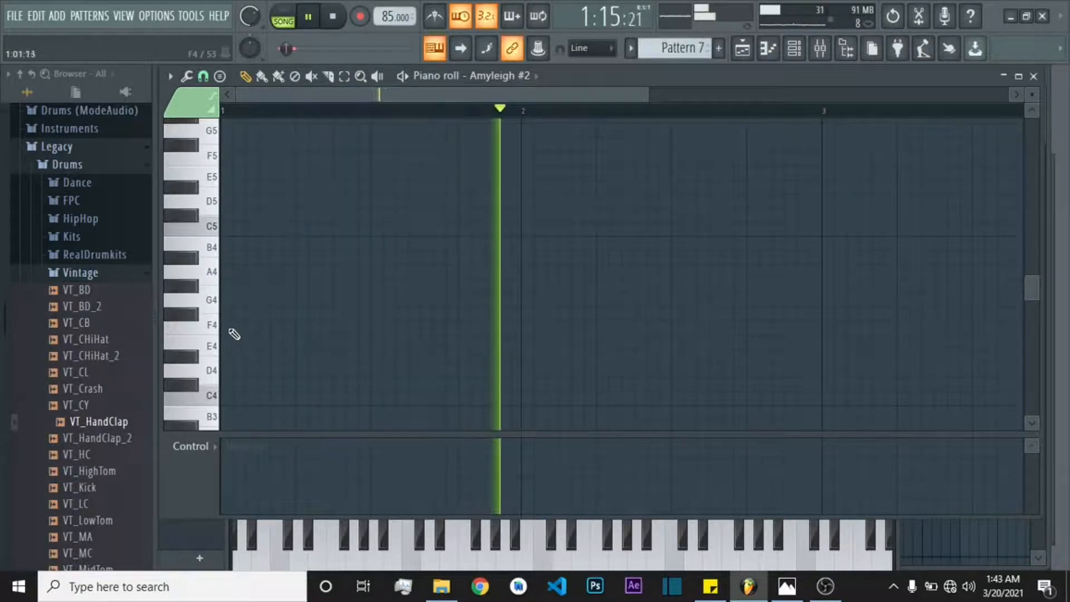
left_click(212, 302)
left_click(216, 352)
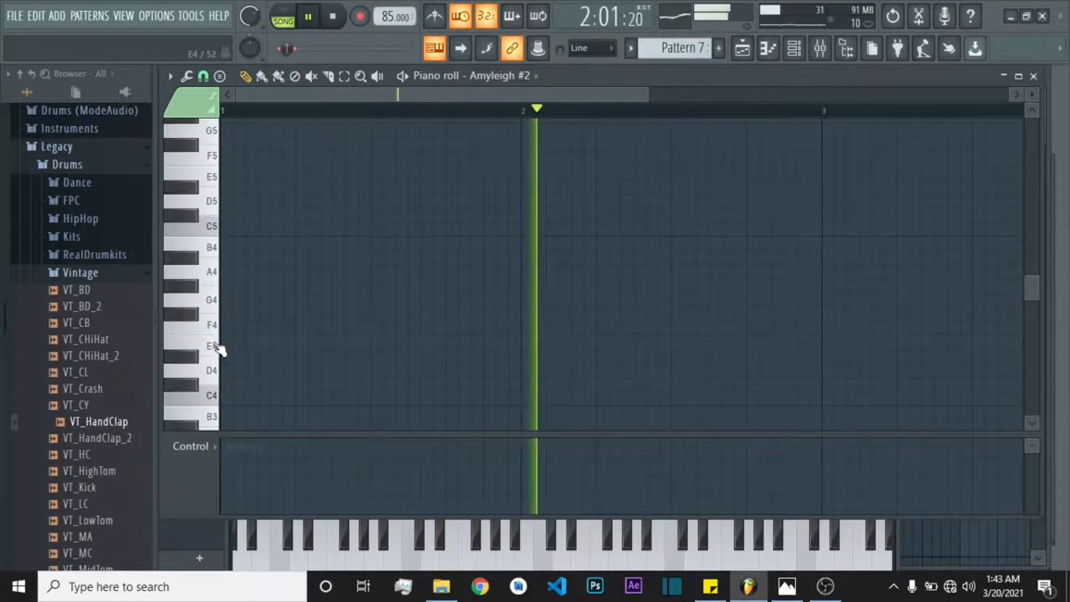
left_click(216, 176)
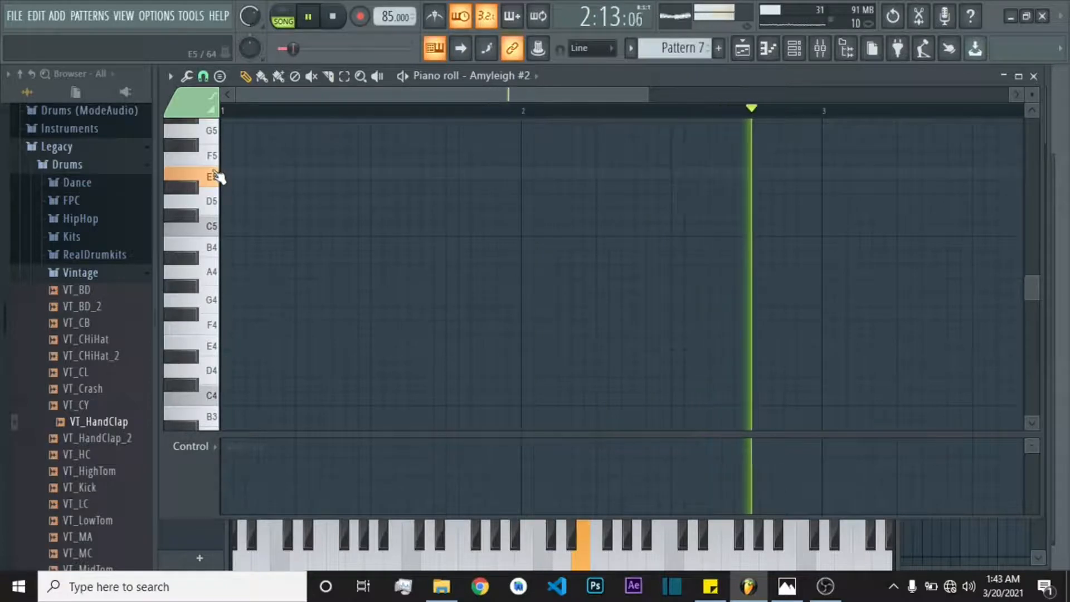
left_click(214, 185)
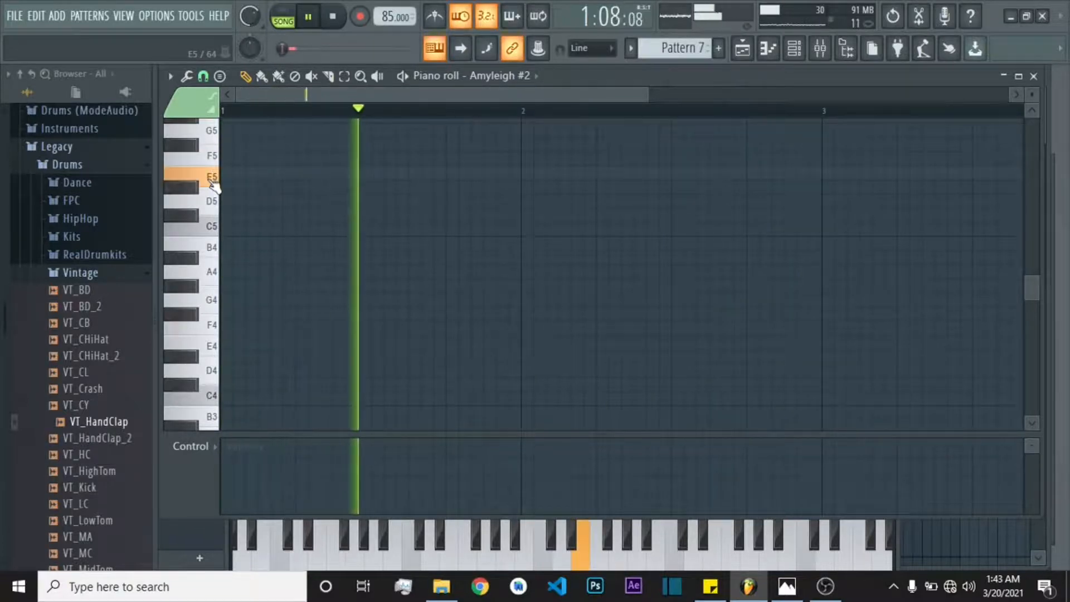
- Draw an E5 note at the start of bar 1 and lengthen it to about six and a half steps
scroll(209, 269, "up", 3)
left_click(223, 257)
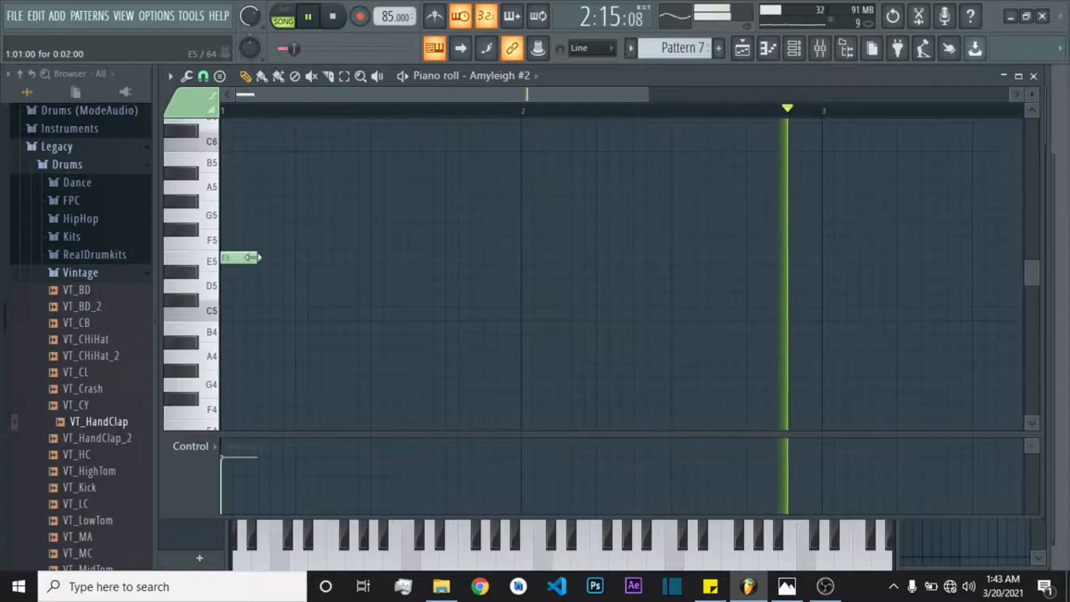
left_click_drag(259, 257, 267, 259)
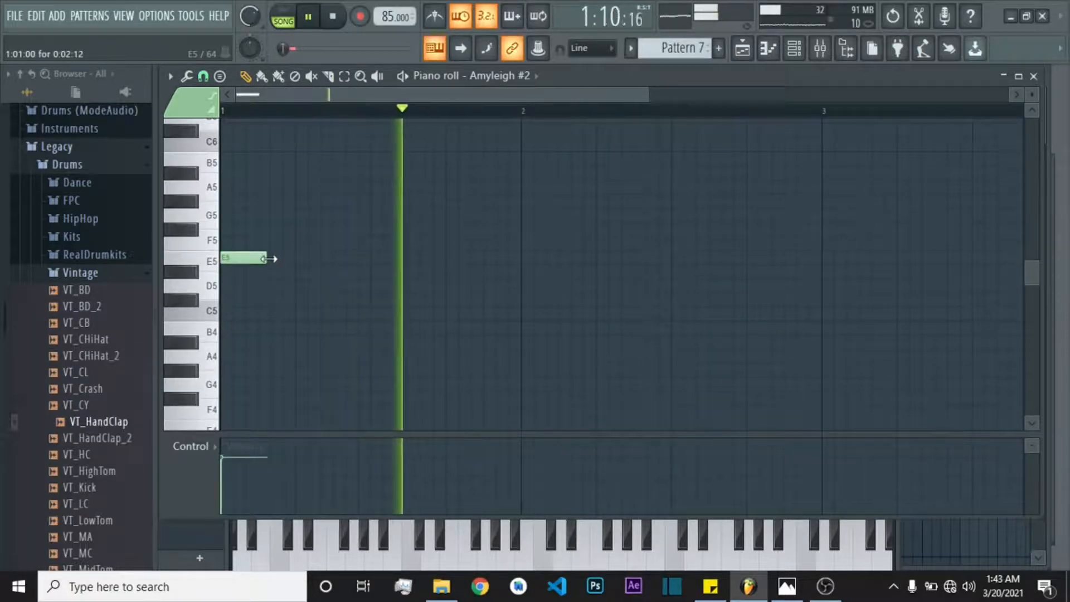
left_click(210, 215)
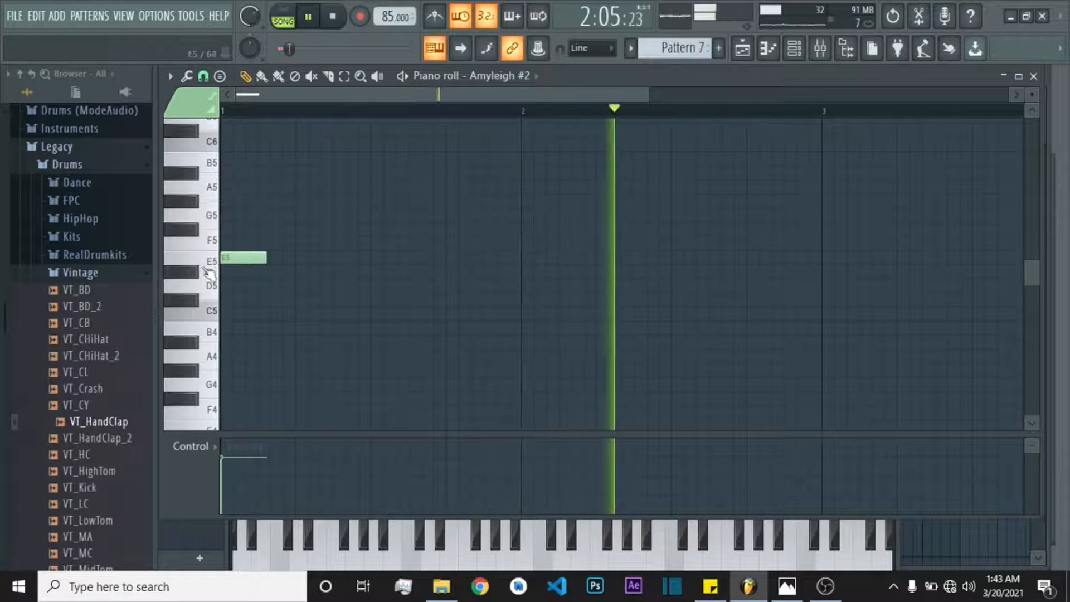
left_click_drag(271, 259, 285, 261)
right_click(312, 258)
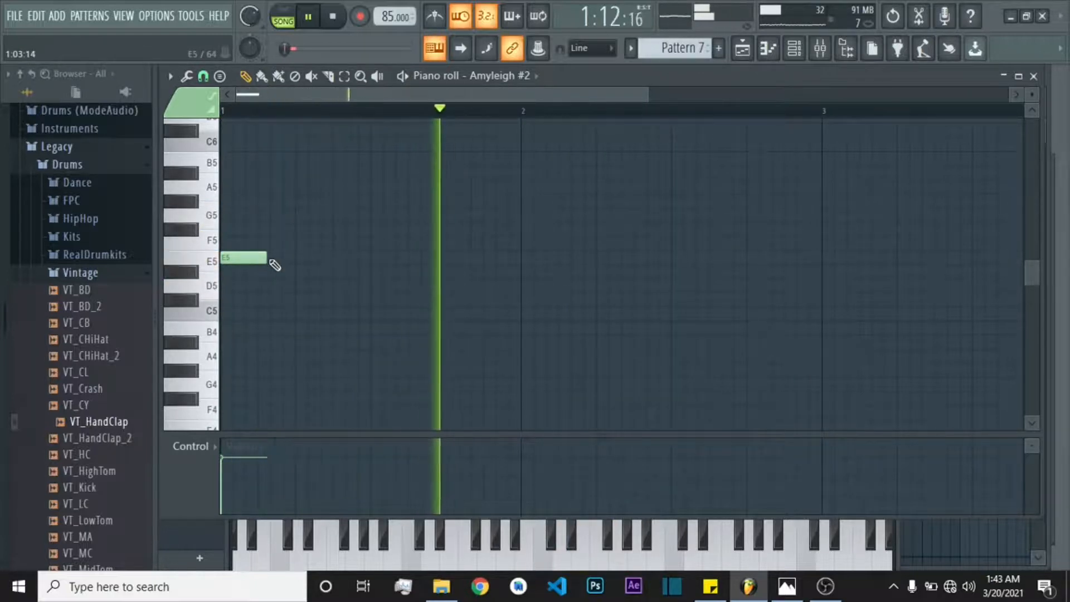
left_click_drag(266, 255, 345, 258)
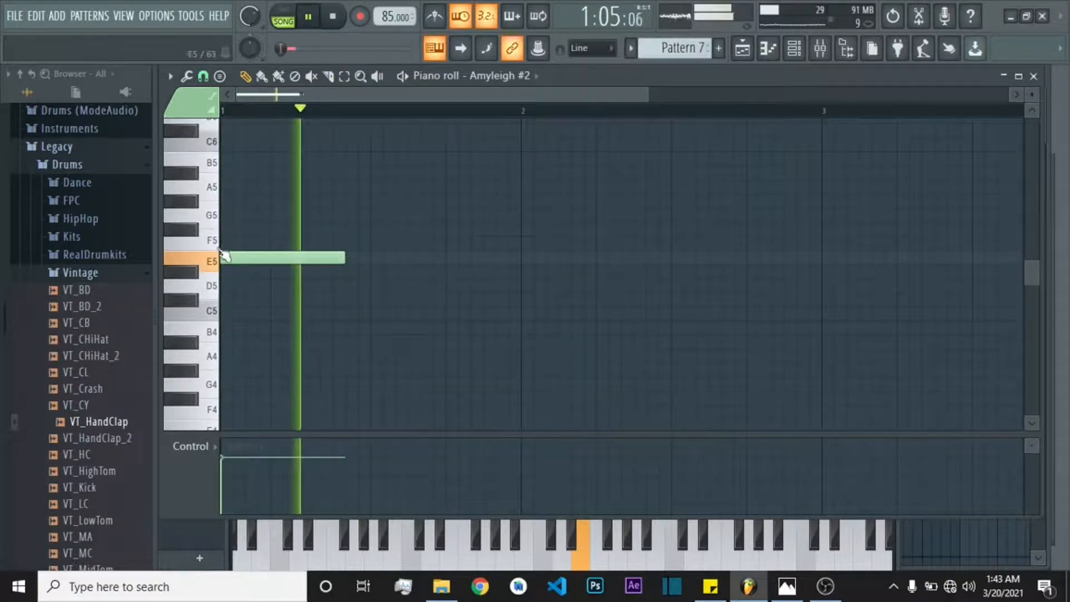
- Add three short rising notes, G5, A5 and B5, from step 9 of bar 1, each about one step long
left_click(221, 217)
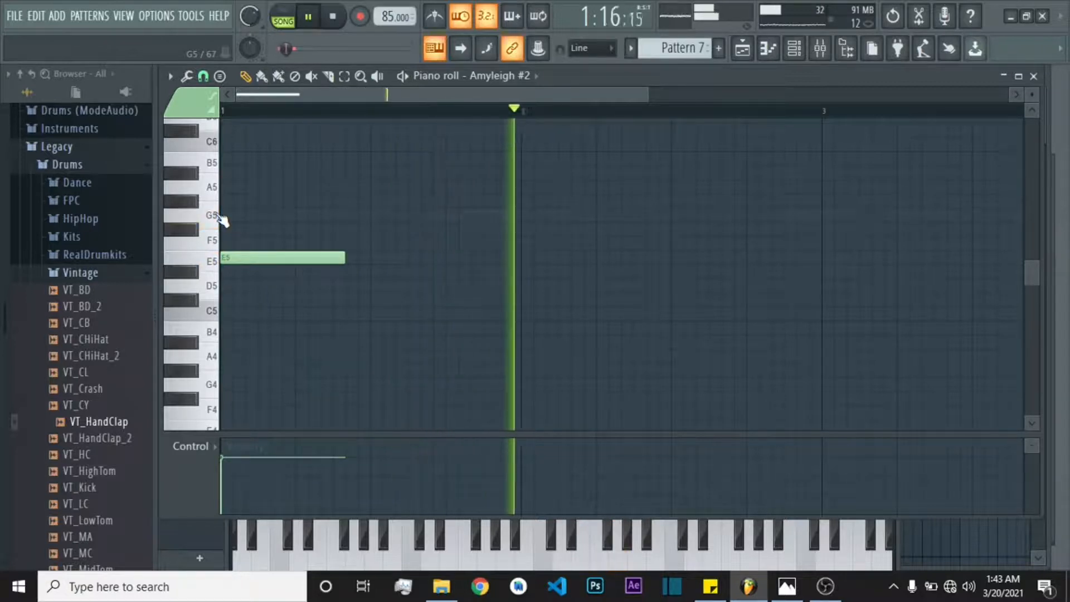
left_click(372, 216)
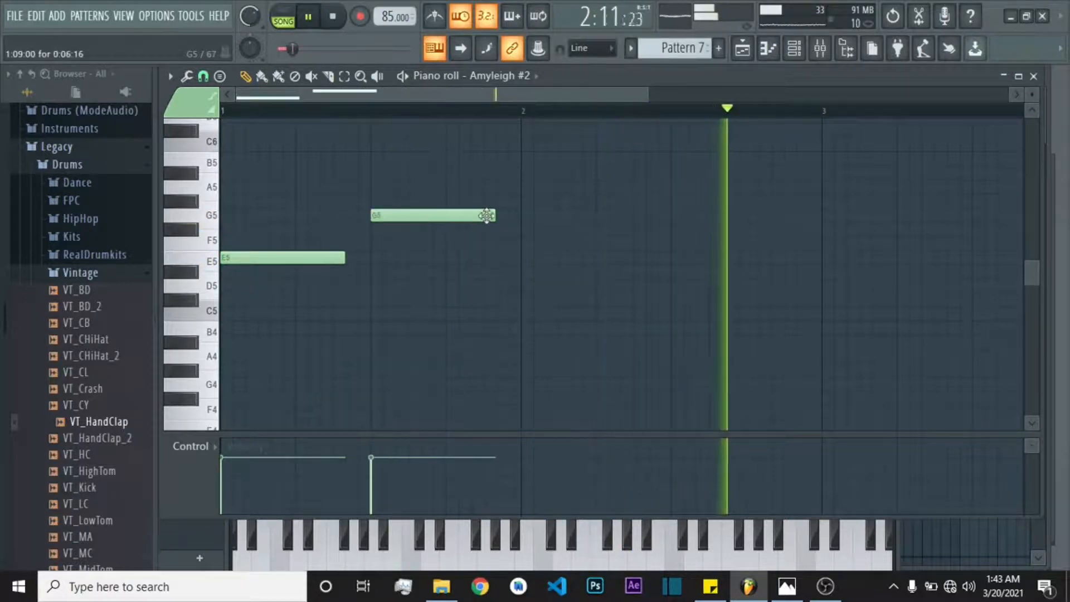
left_click_drag(494, 216, 392, 215)
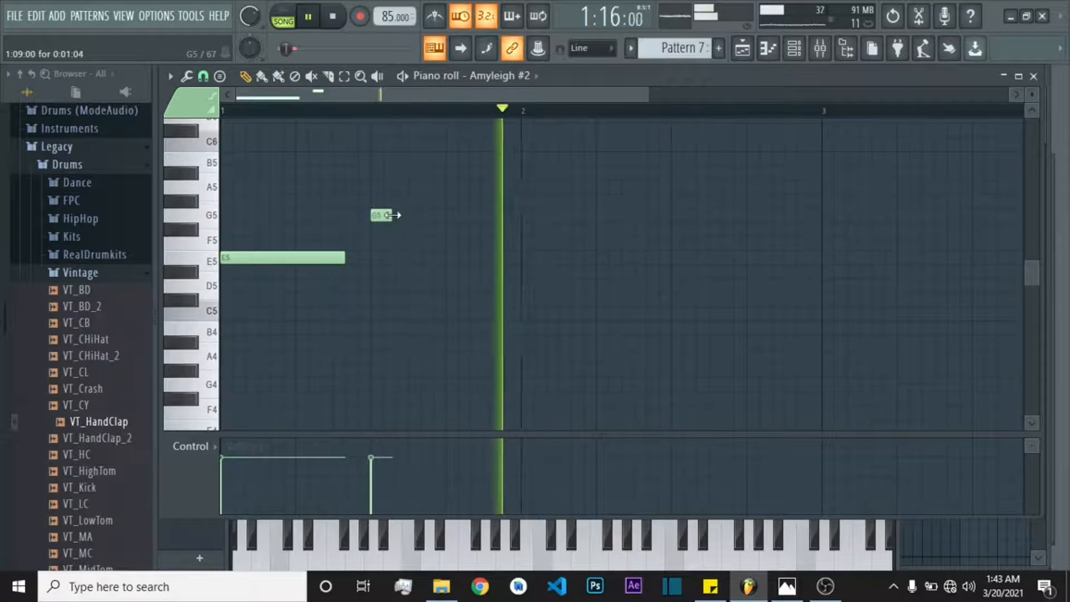
left_click(398, 187)
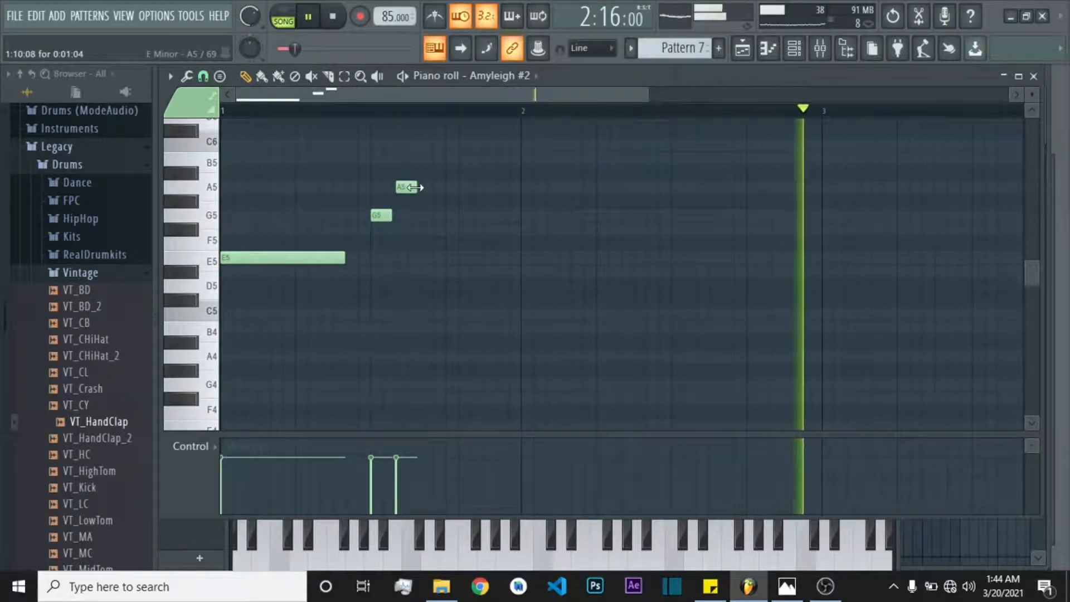
left_click(429, 159)
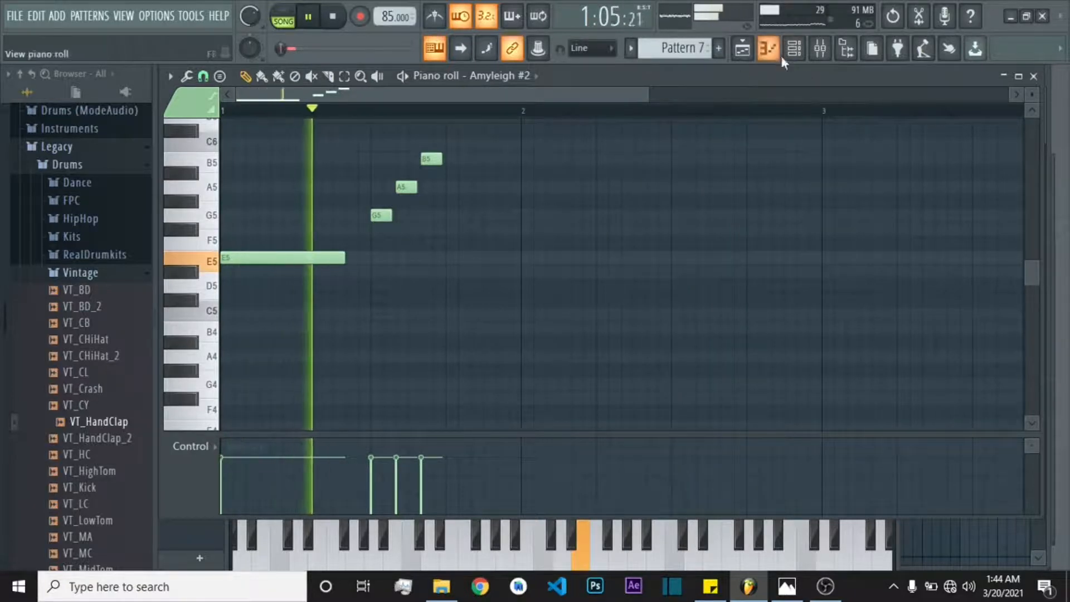
- Route the selected channels to consecutive mixer tracks starting from Insert 1
left_click(796, 49)
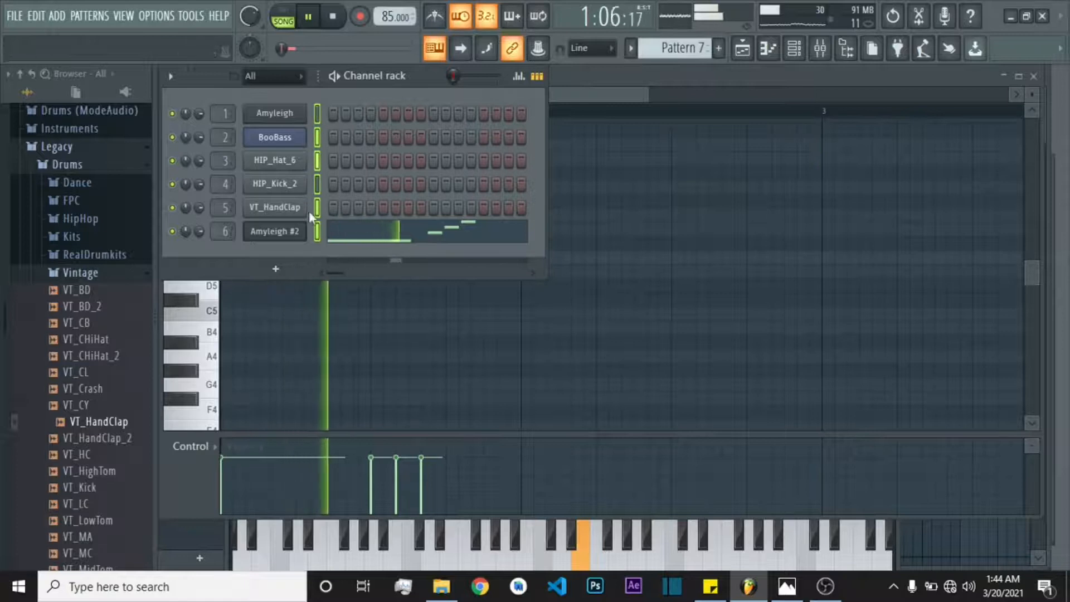
left_click(821, 48)
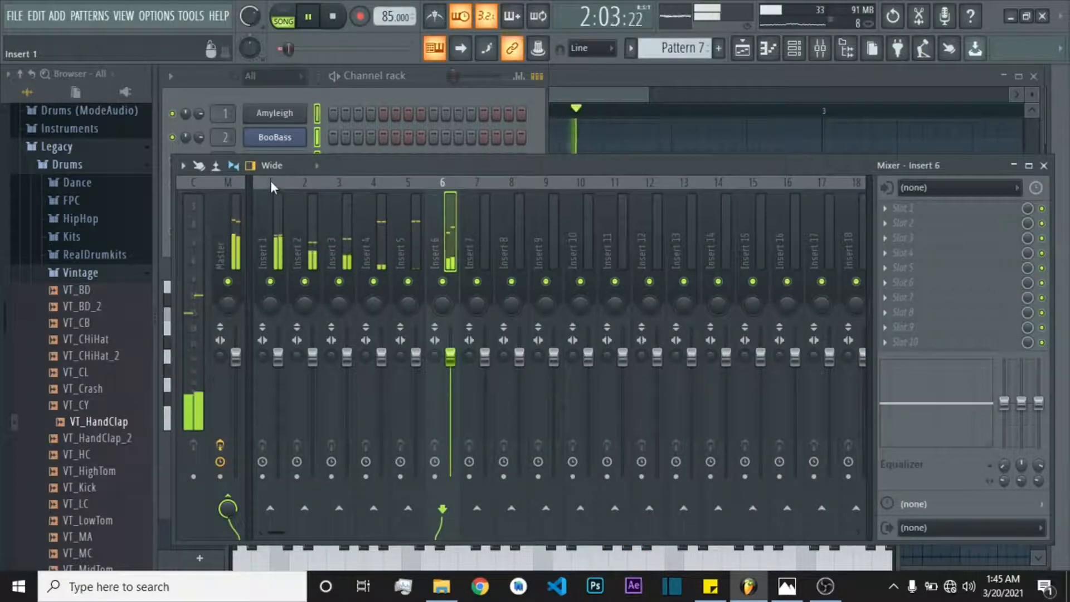
left_click(268, 185)
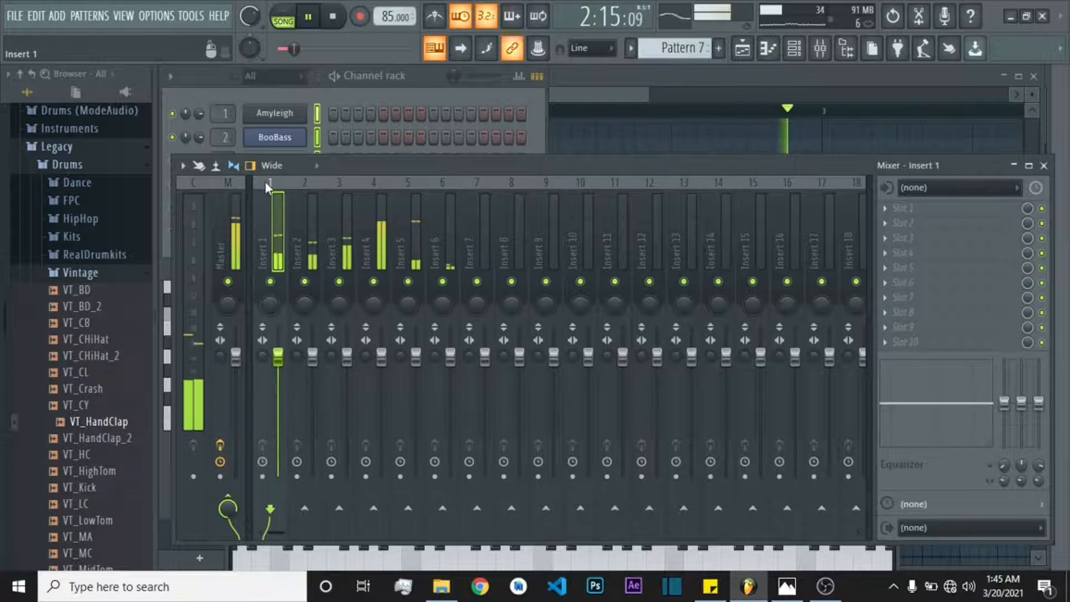
right_click(265, 182)
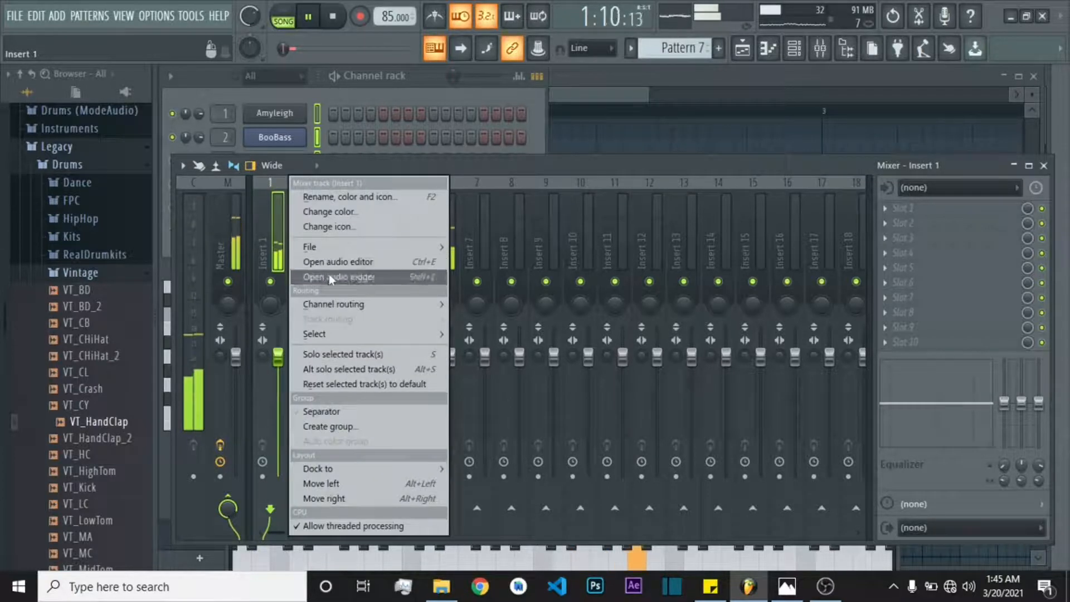
mouse_move(345, 311)
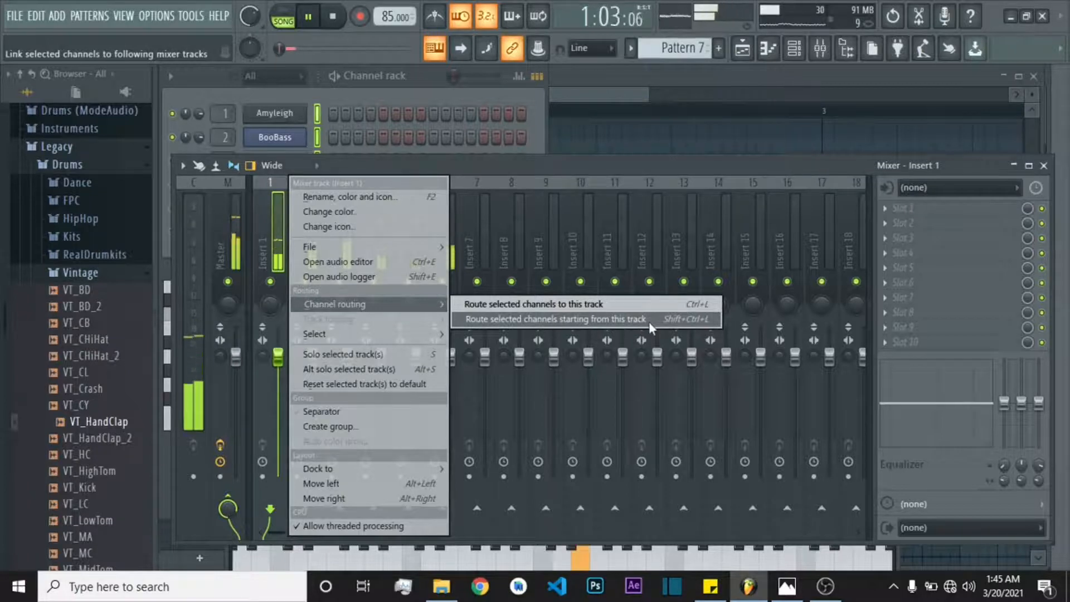
mouse_move(402, 309)
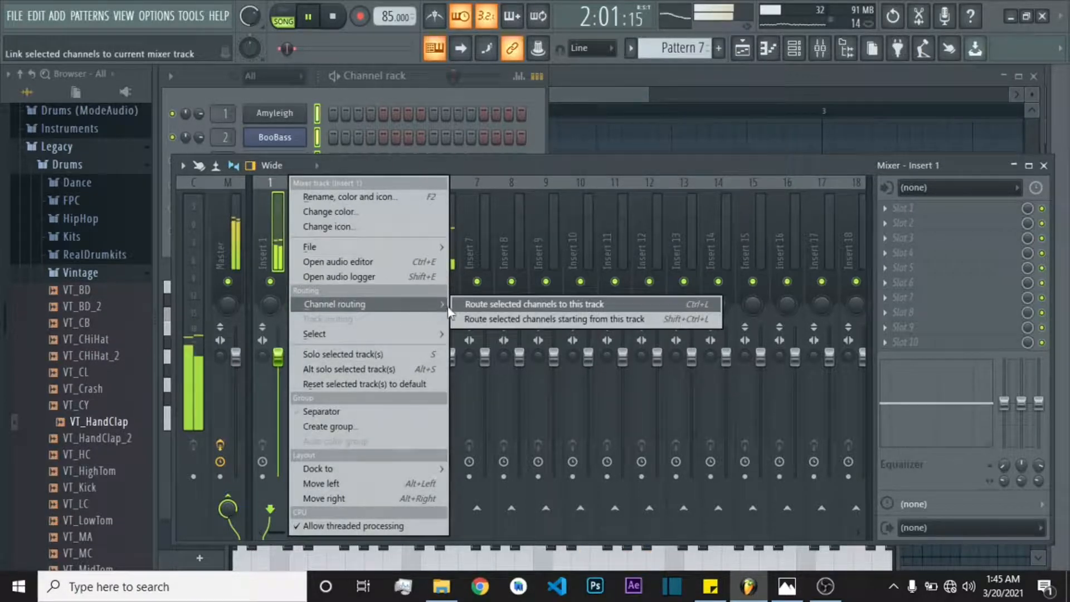
left_click(500, 319)
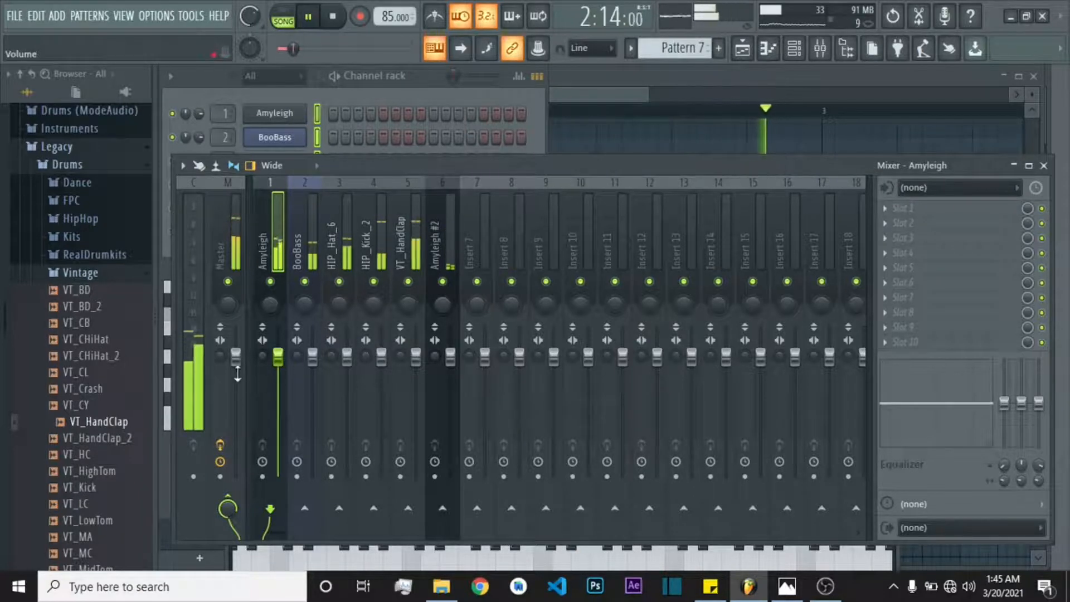
- Select the Master mixer track and reset the master volume to its default
left_click(236, 239)
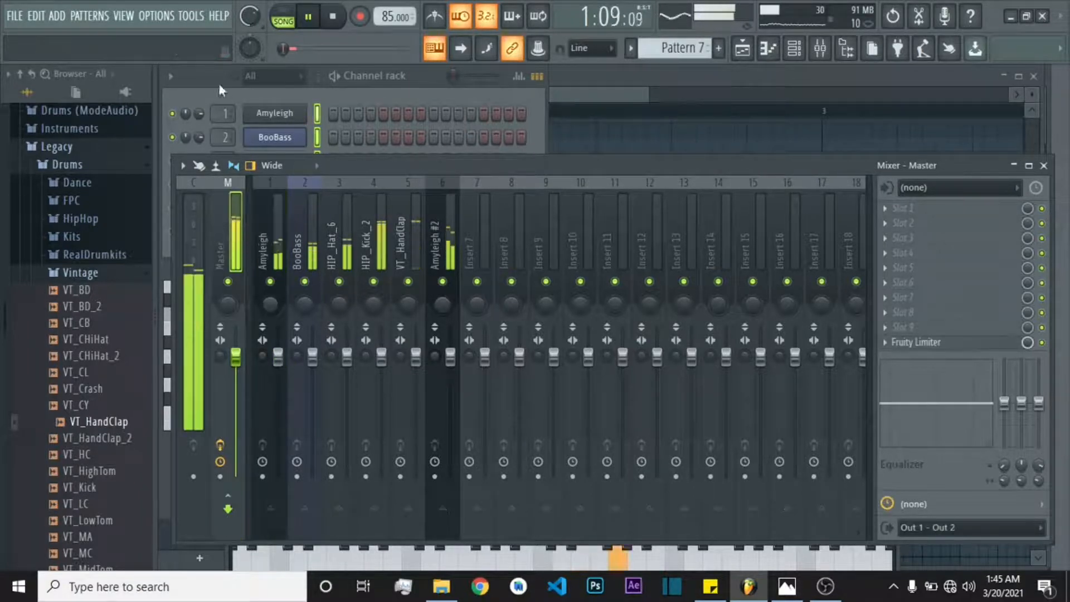
right_click(245, 18)
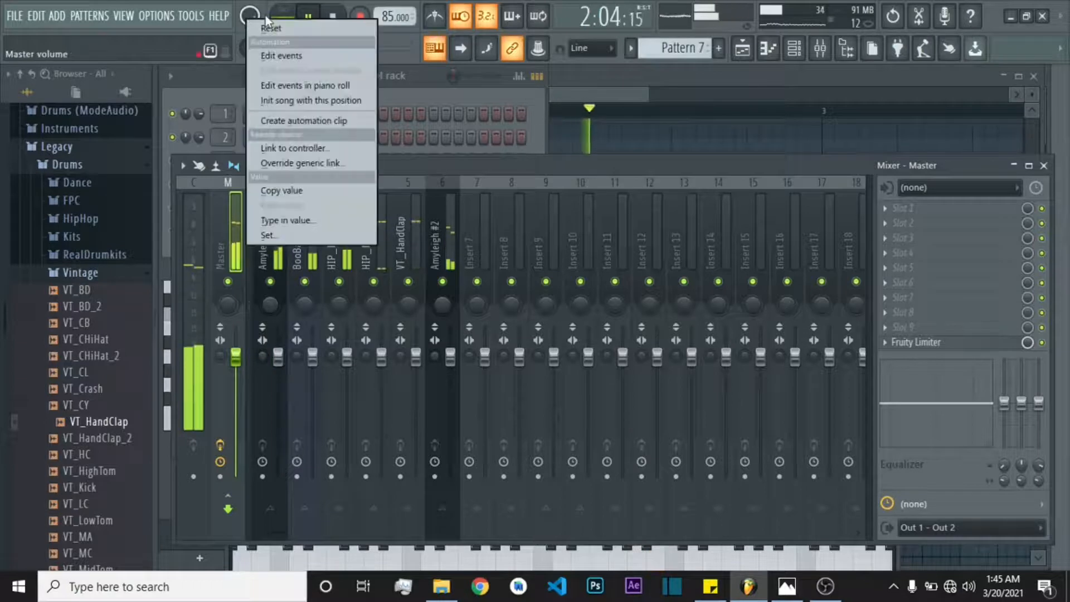
left_click(273, 25)
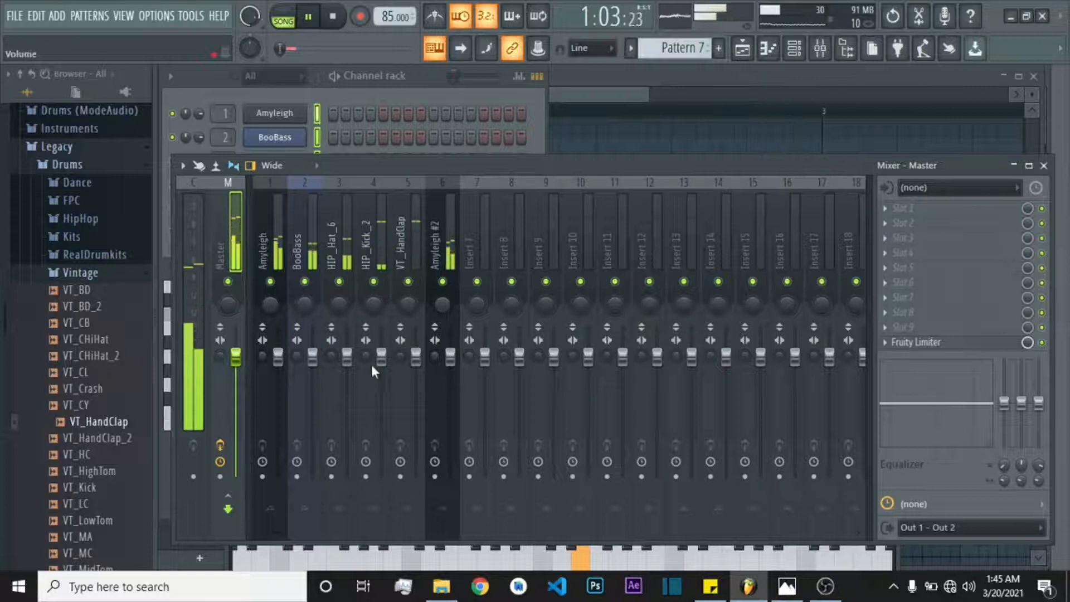
- Lower the mixer volumes of Amyleigh, BooBass and HIP_Hat_6, reducing BooBass the most
left_click_drag(279, 359, 280, 365)
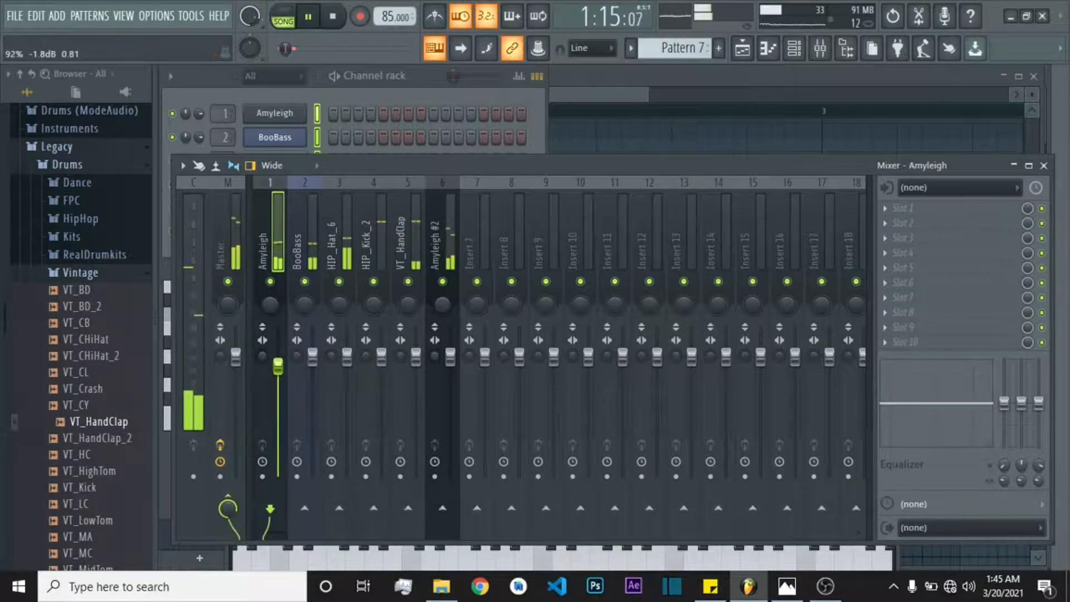
left_click_drag(313, 357, 312, 383)
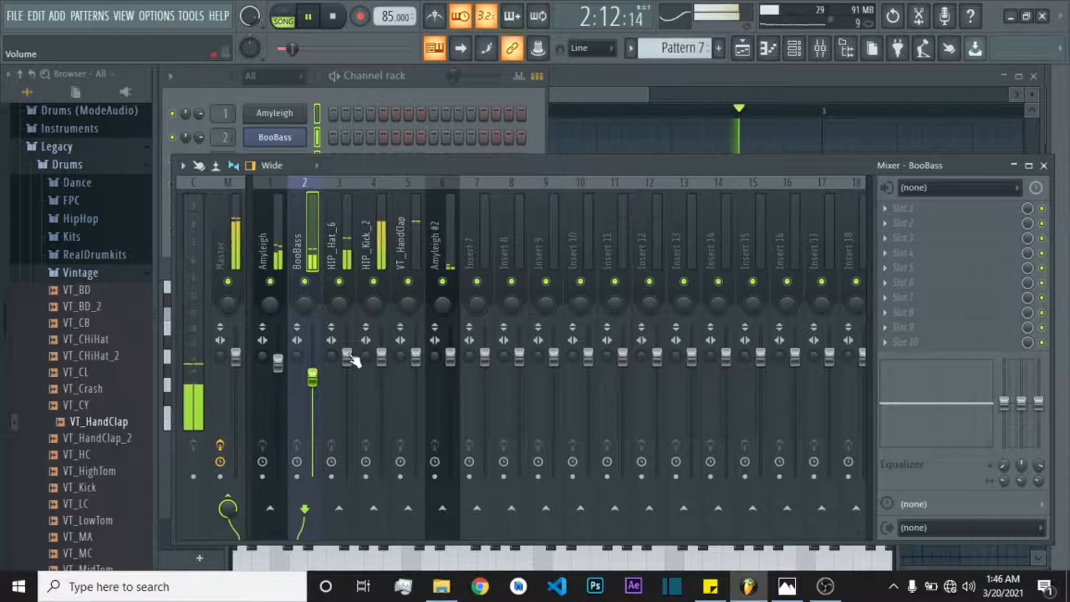
left_click_drag(346, 356, 347, 362)
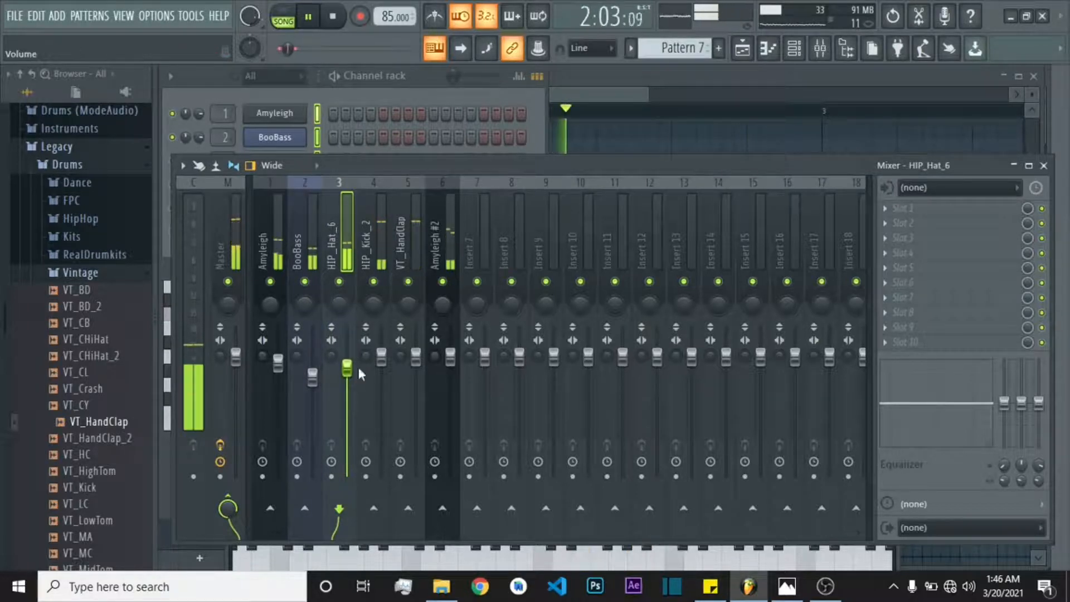
- Lower the mixer volumes of HIP_Kick_2, VT_HandClap and Amyleigh #2, and bring BooBass down slightly further
left_click_drag(382, 357, 382, 370)
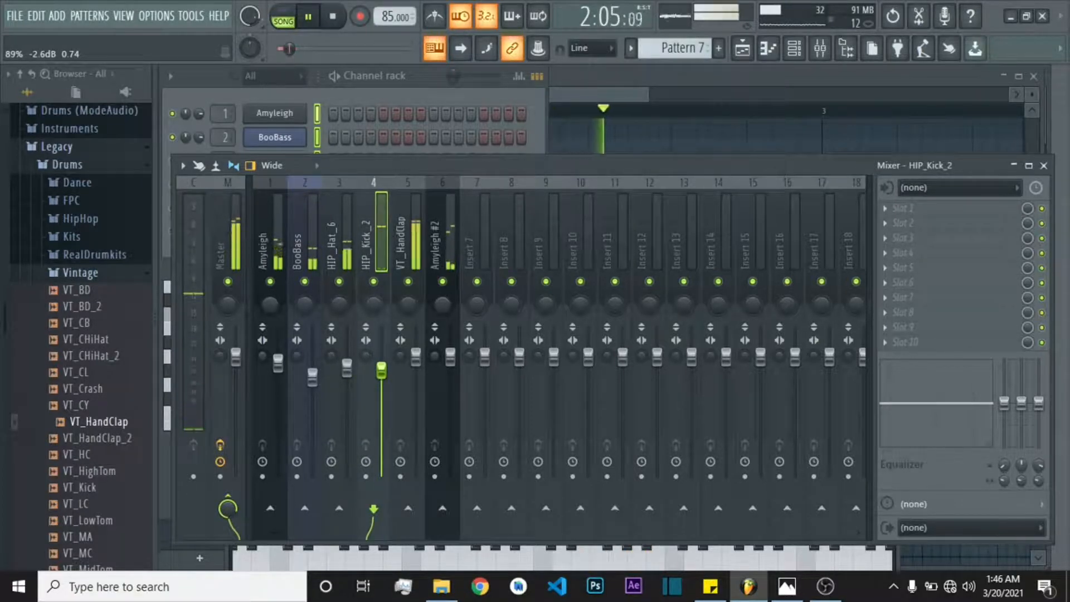
left_click_drag(381, 370, 381, 377)
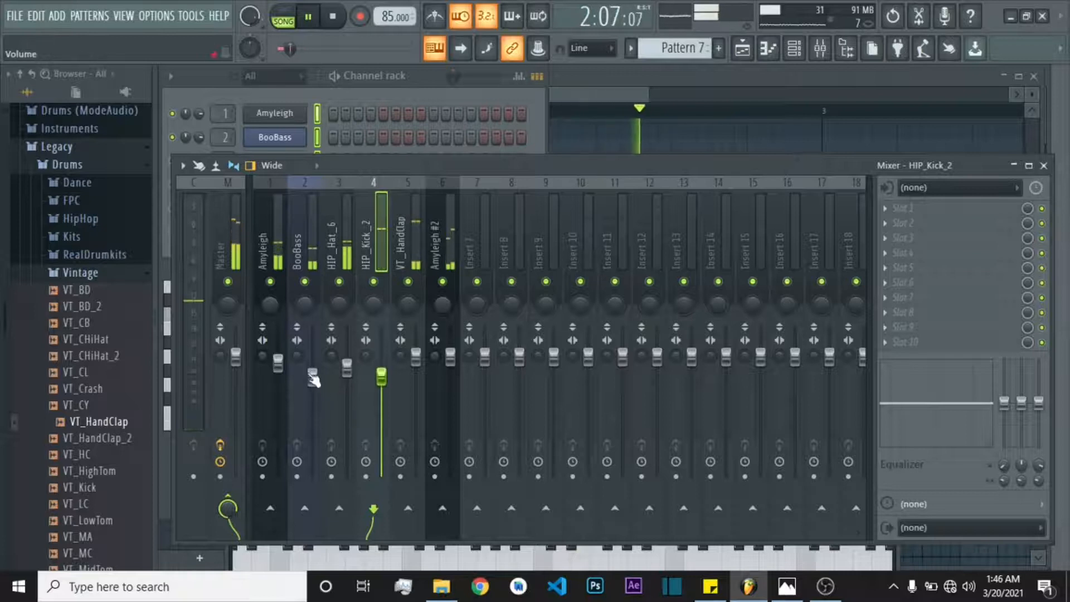
left_click_drag(312, 377, 313, 381)
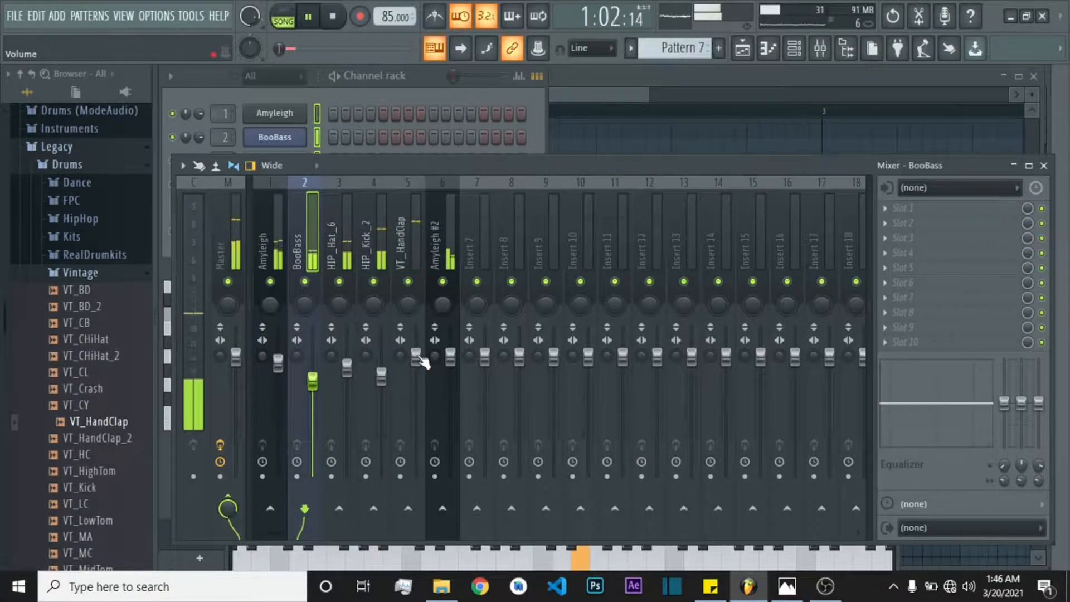
left_click_drag(416, 357, 415, 357)
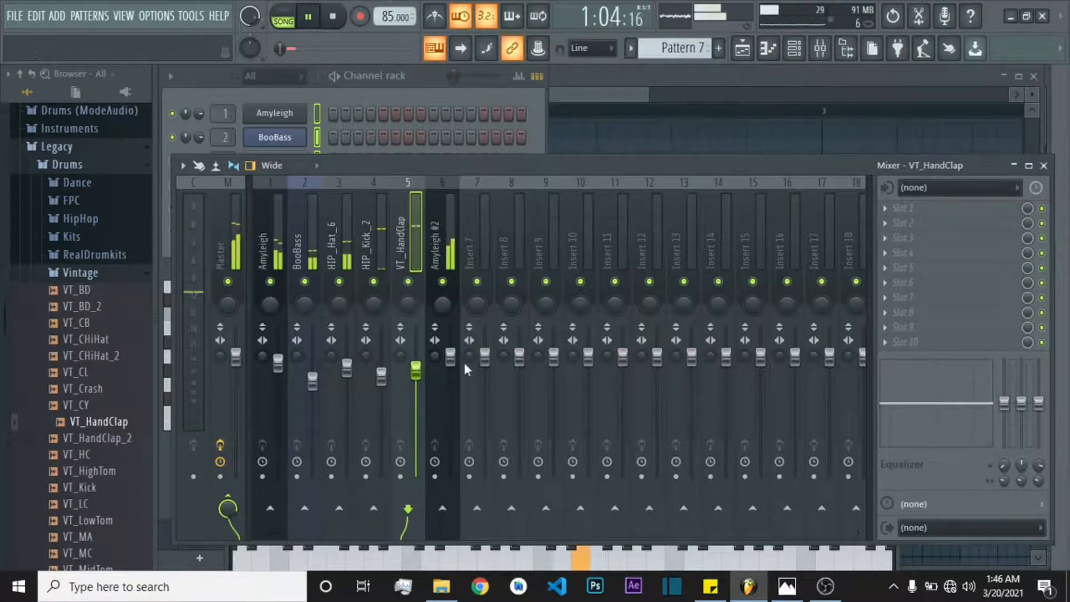
left_click_drag(450, 358, 451, 363)
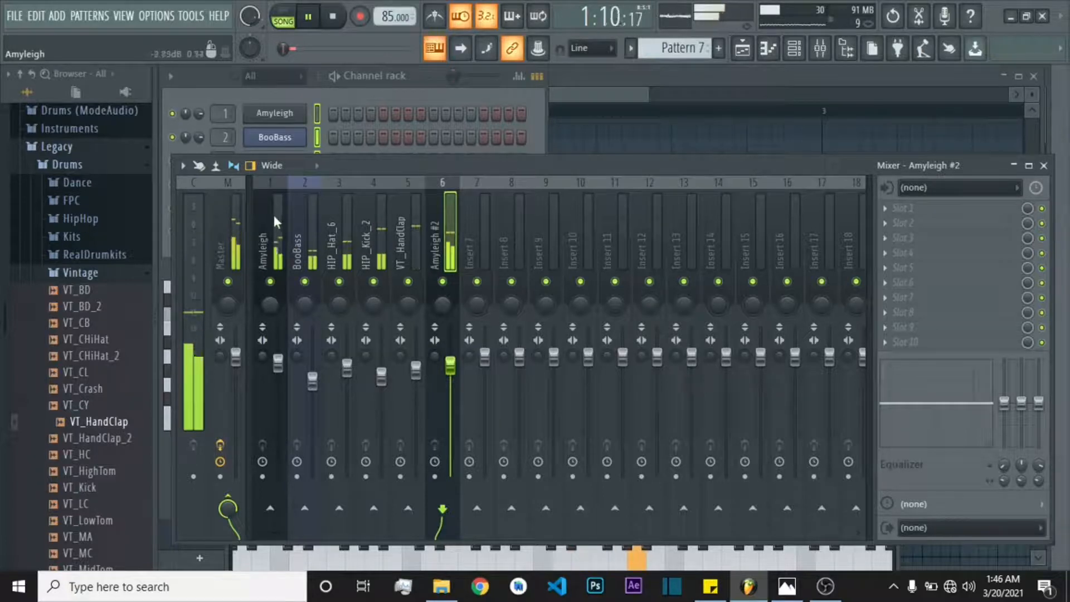
- Solo the Amyleigh mixer track and load Fruity Chorus into its effect slot 1 with the default settings
left_click(272, 192)
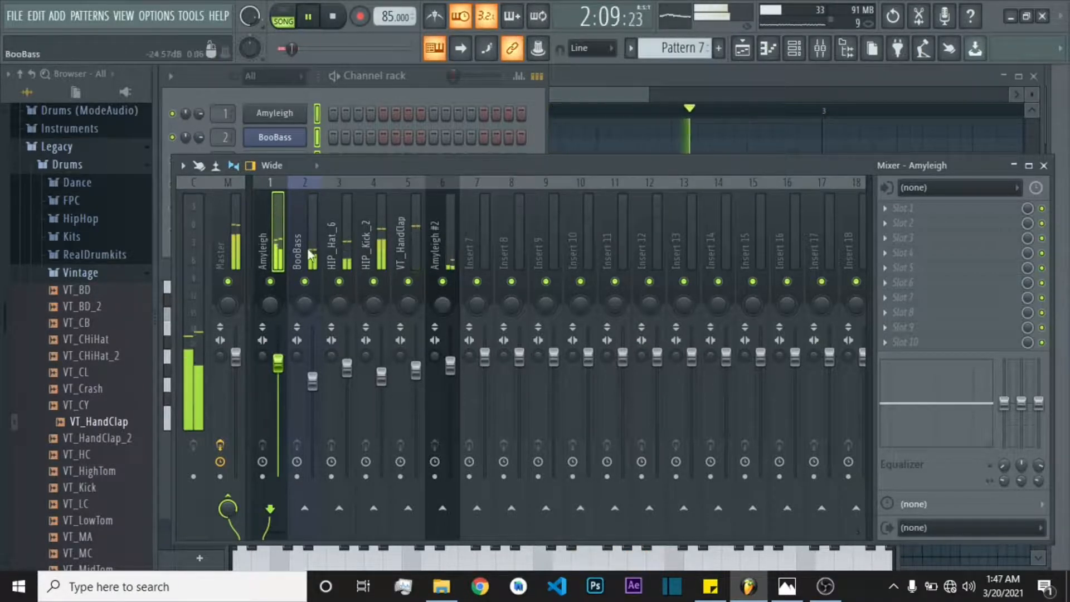
right_click(271, 282)
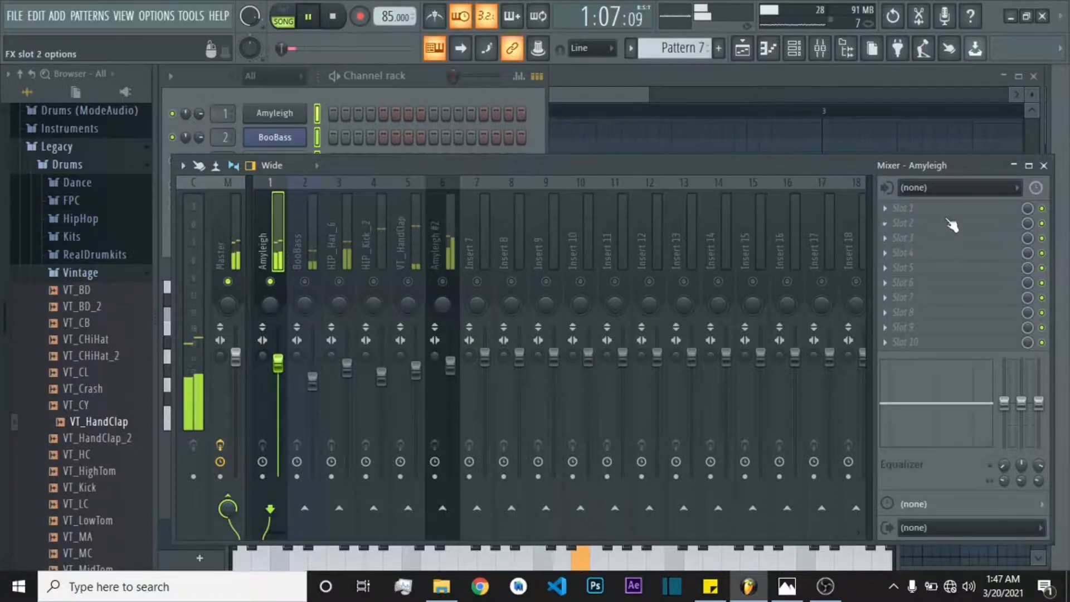
left_click(947, 211)
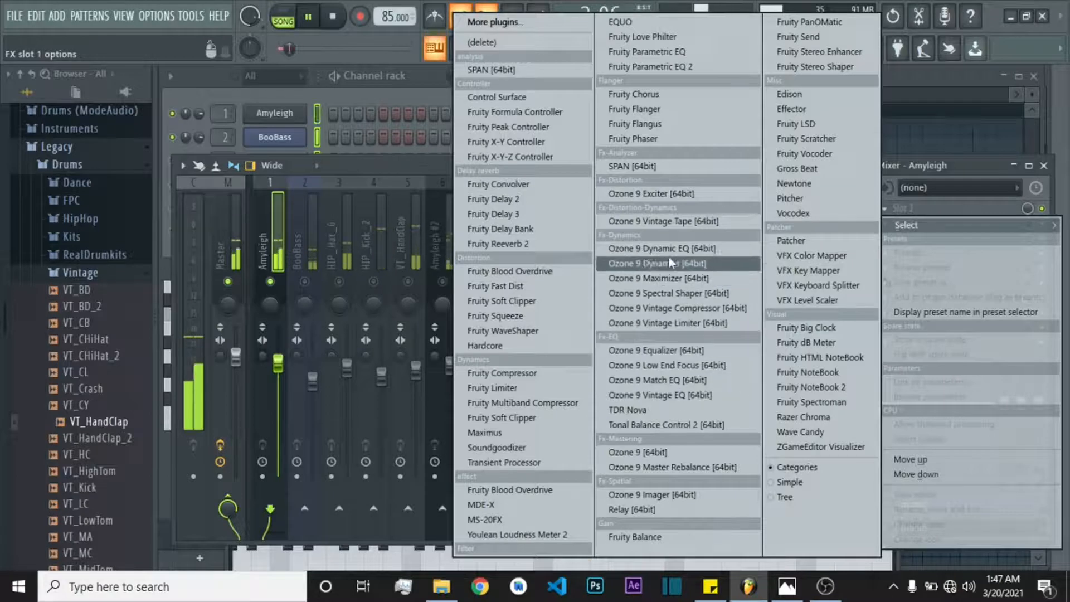
left_click(660, 101)
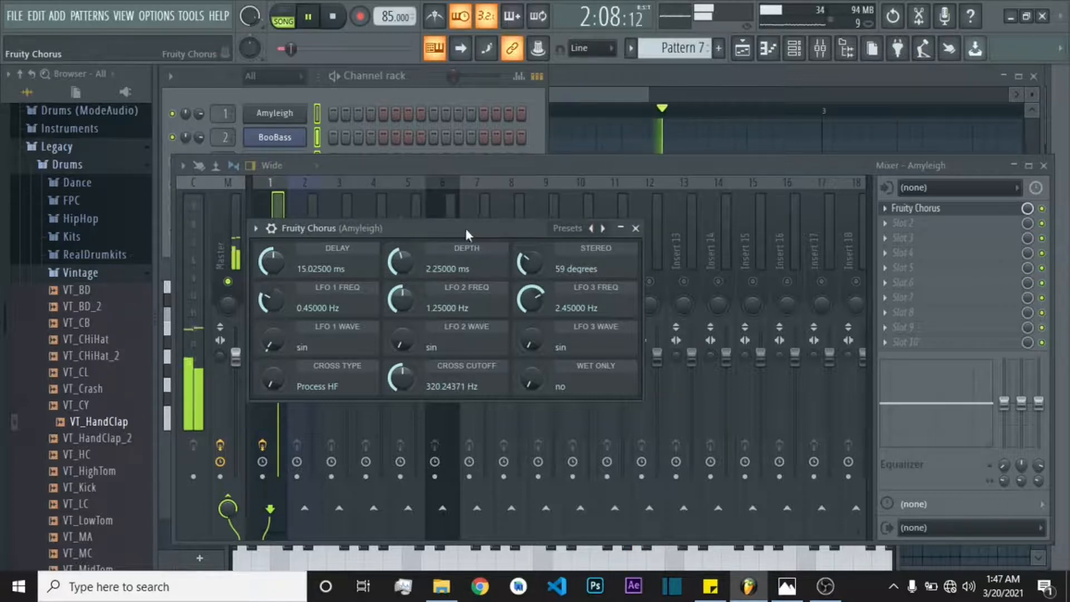
left_click(636, 229)
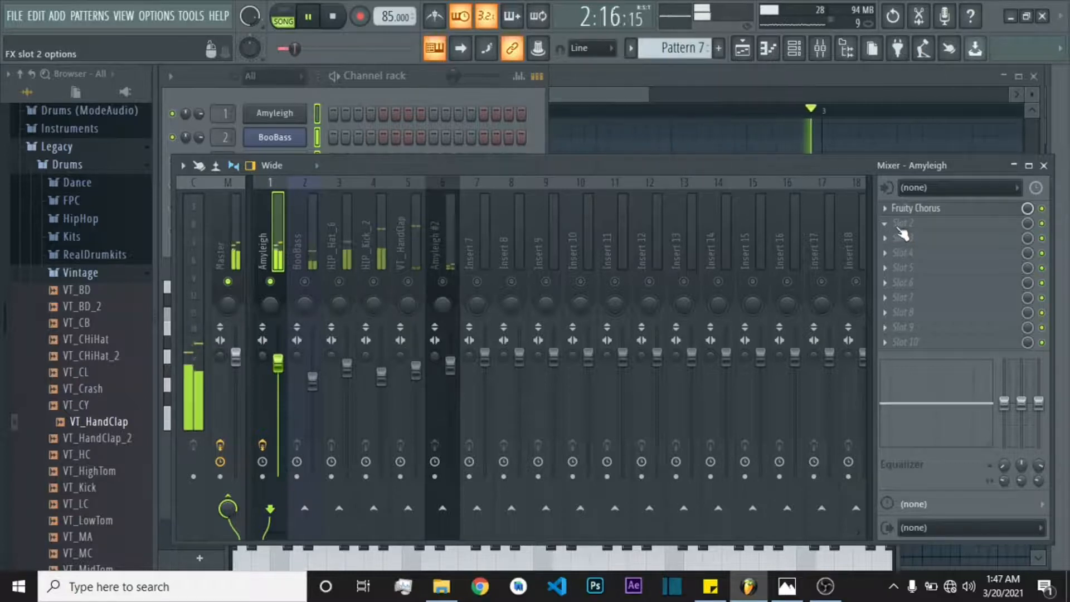
- Load Fruity Reeverb 2 into effect slot 2 of the Amyleigh mixer track with the default settings
left_click(893, 225)
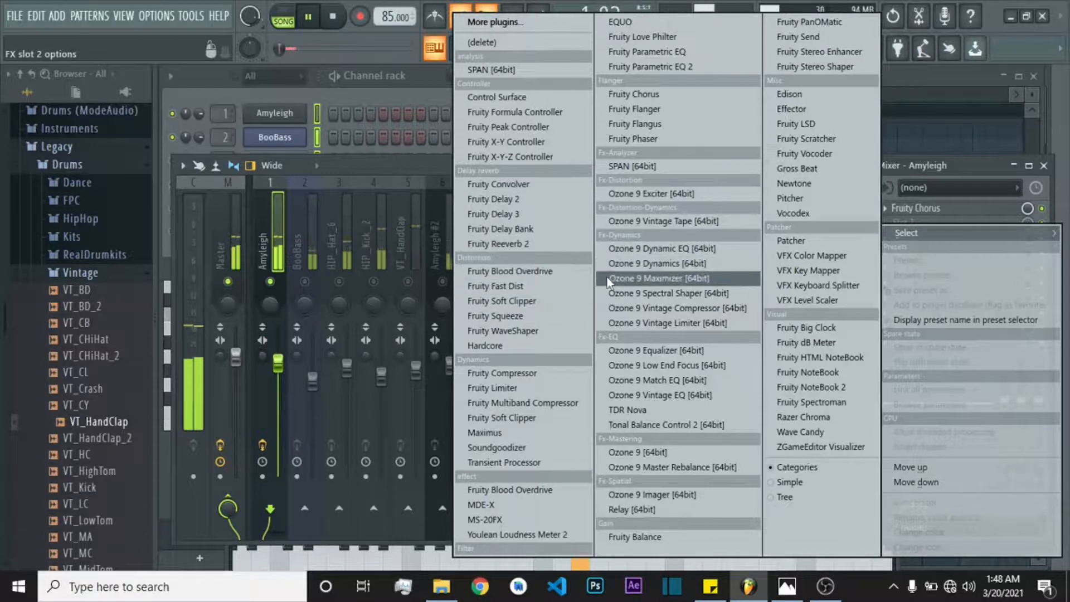
left_click(532, 242)
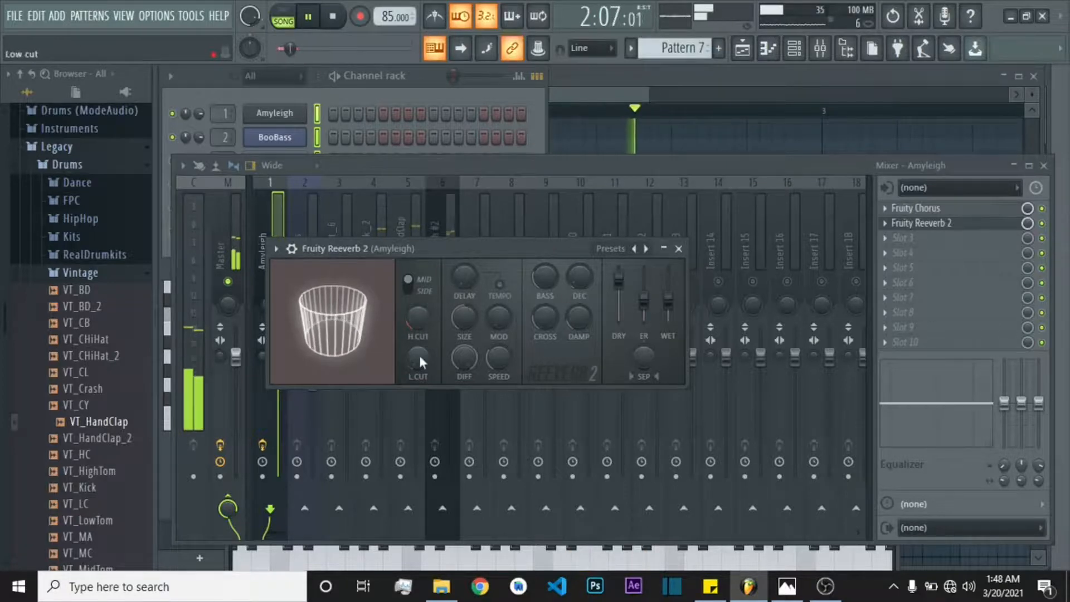
left_click(678, 249)
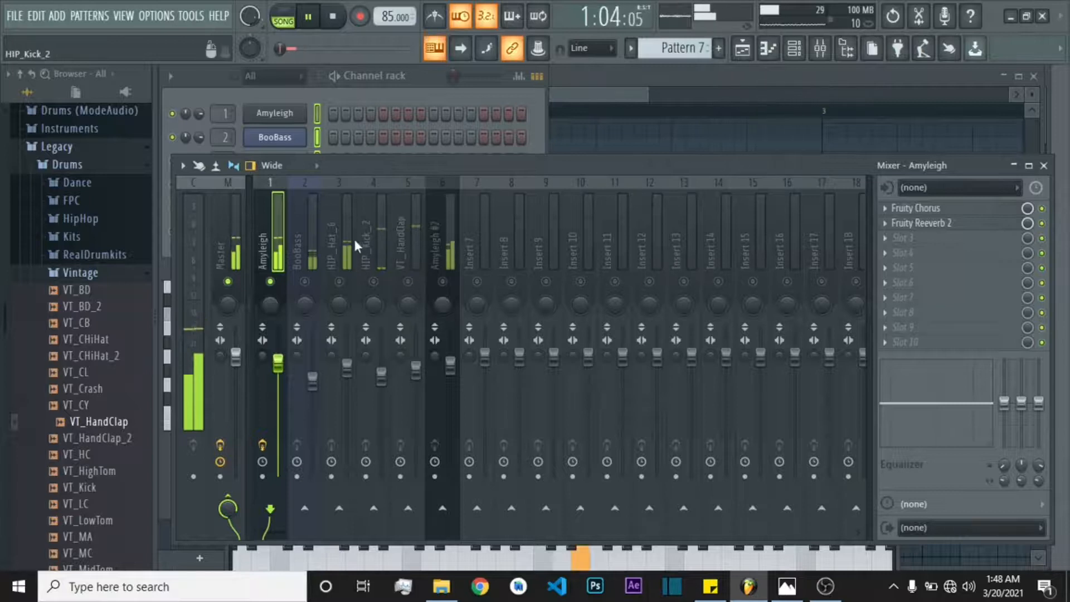
- Unmute the BooBass mixer track alongside Amyleigh and load Fruity Reeverb 2 into its effect slot 1
left_click(305, 236)
left_click(305, 283)
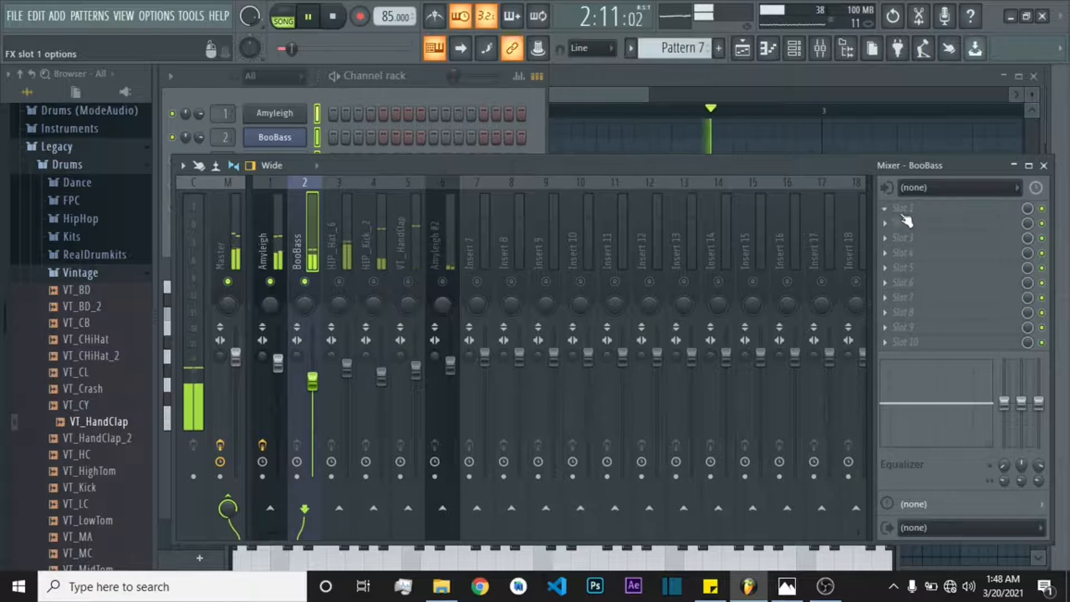
left_click(894, 208)
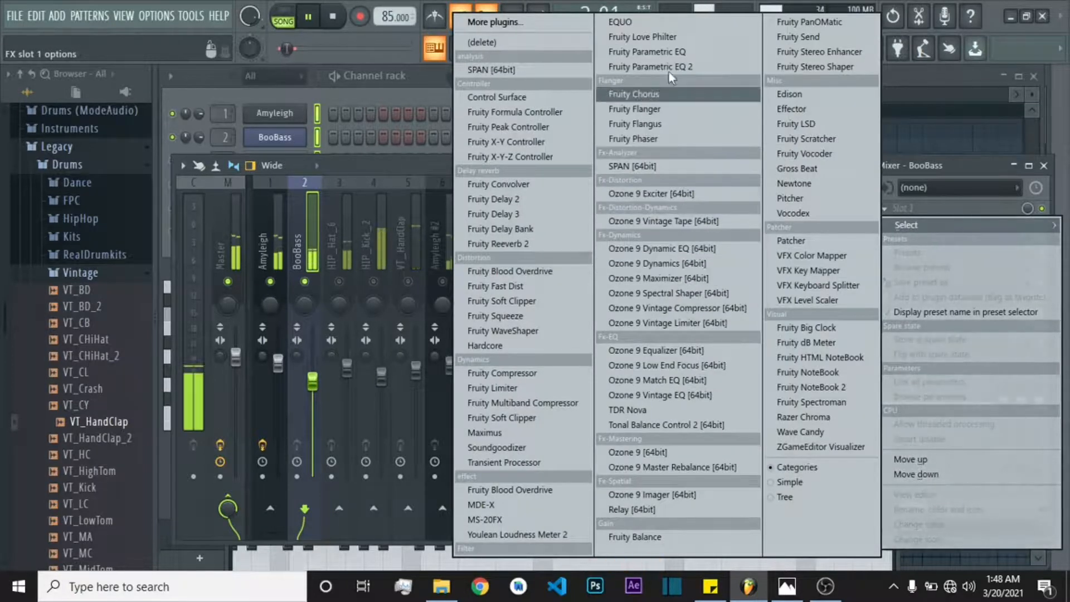
left_click(523, 243)
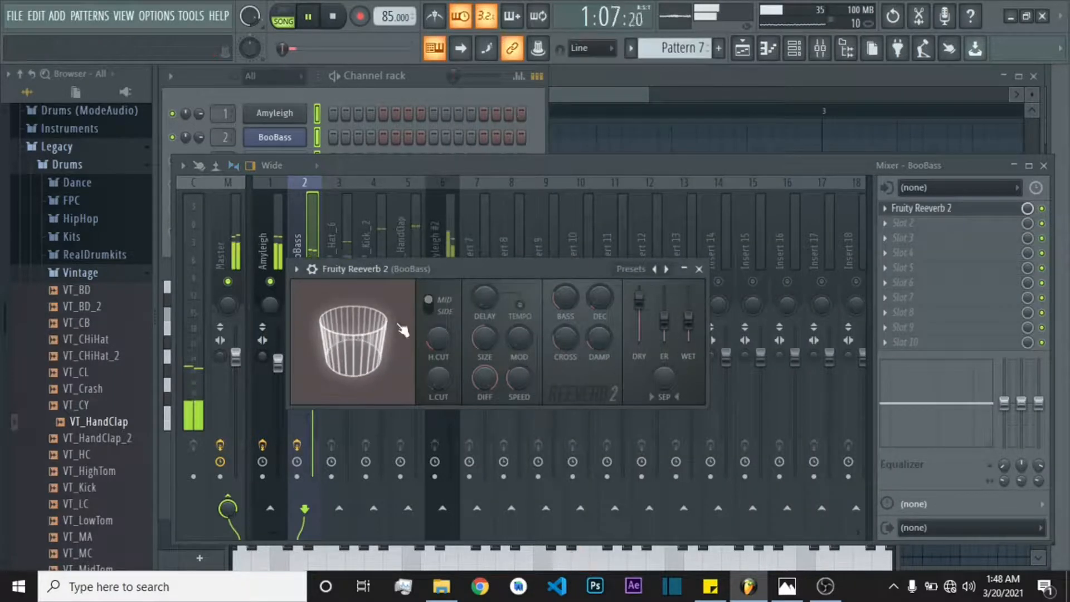
- Try a different high cut on the BooBass reverb, reset it to its default and close the plugin
left_click_drag(436, 345, 436, 388)
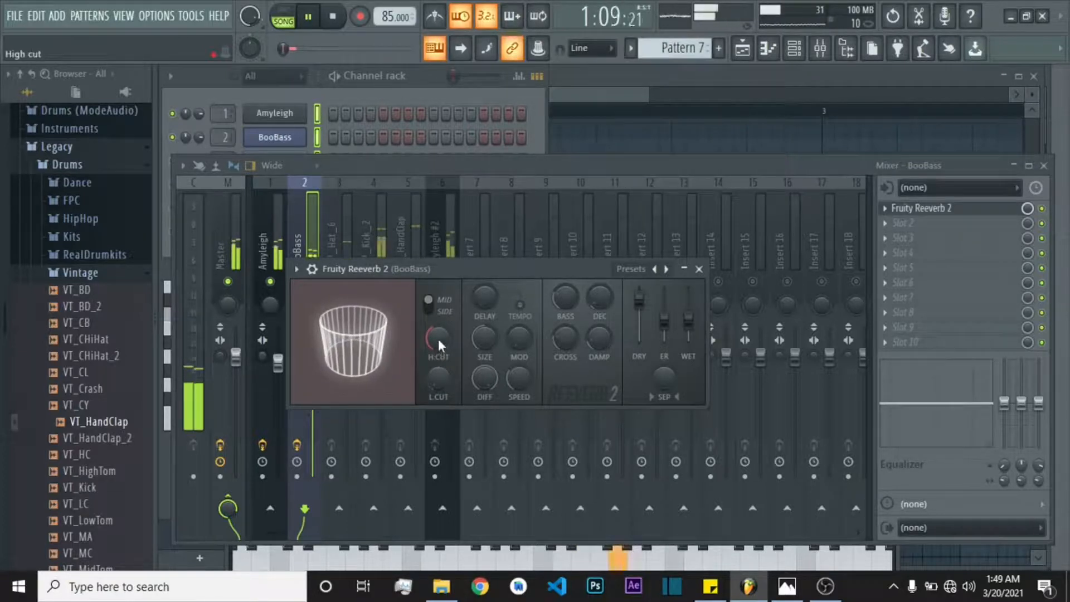
right_click(438, 338)
left_click(479, 339)
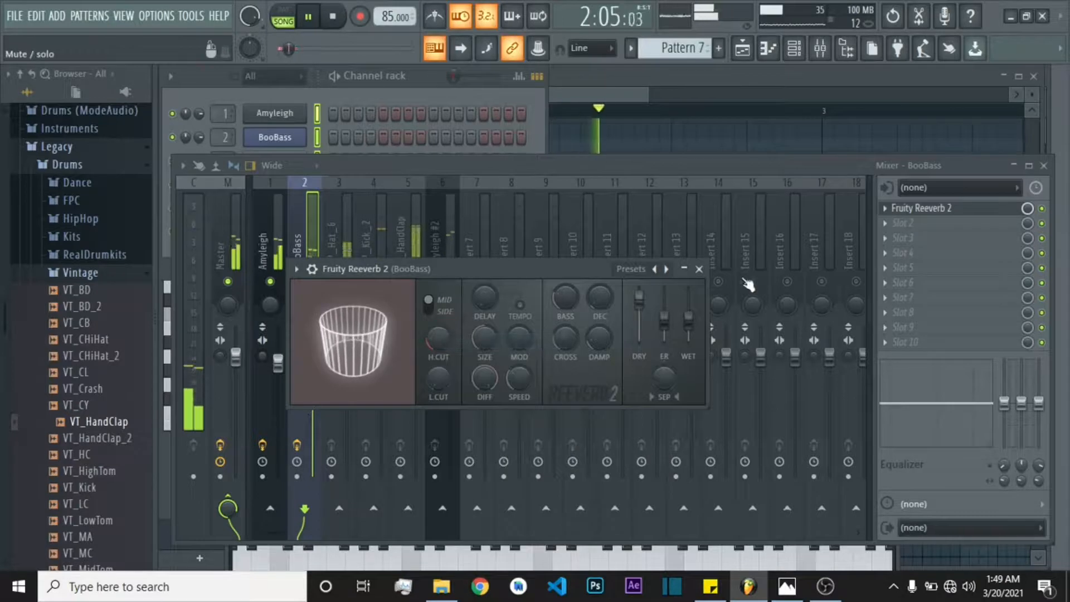
left_click(698, 269)
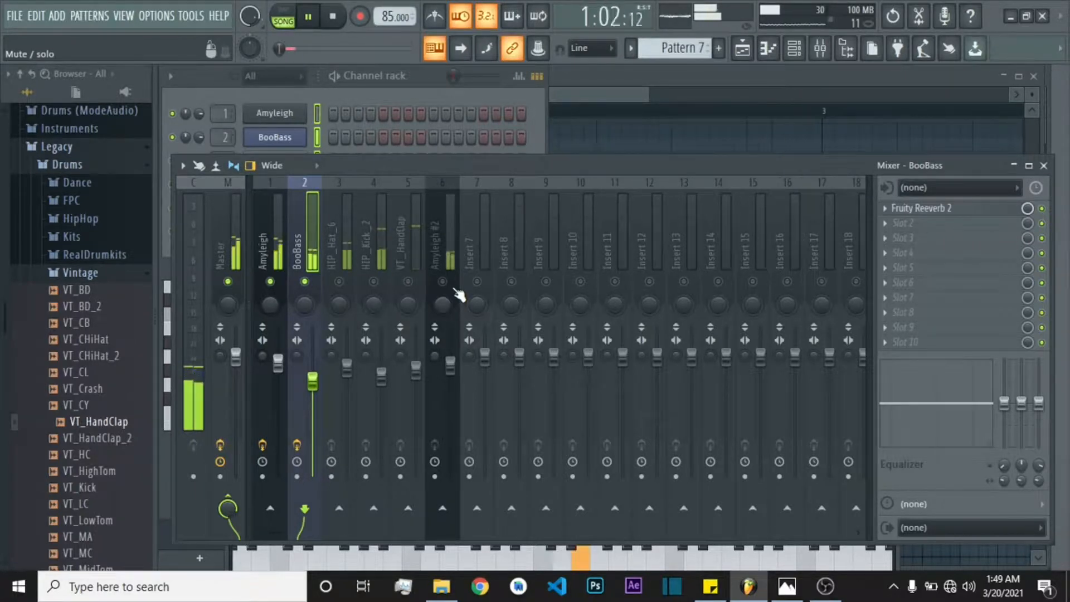
- Unmute the HIP_Hat_6 mixer track, check the effect slots of Amyleigh and BooBass, and reselect HIP_Hat_6
left_click(341, 257)
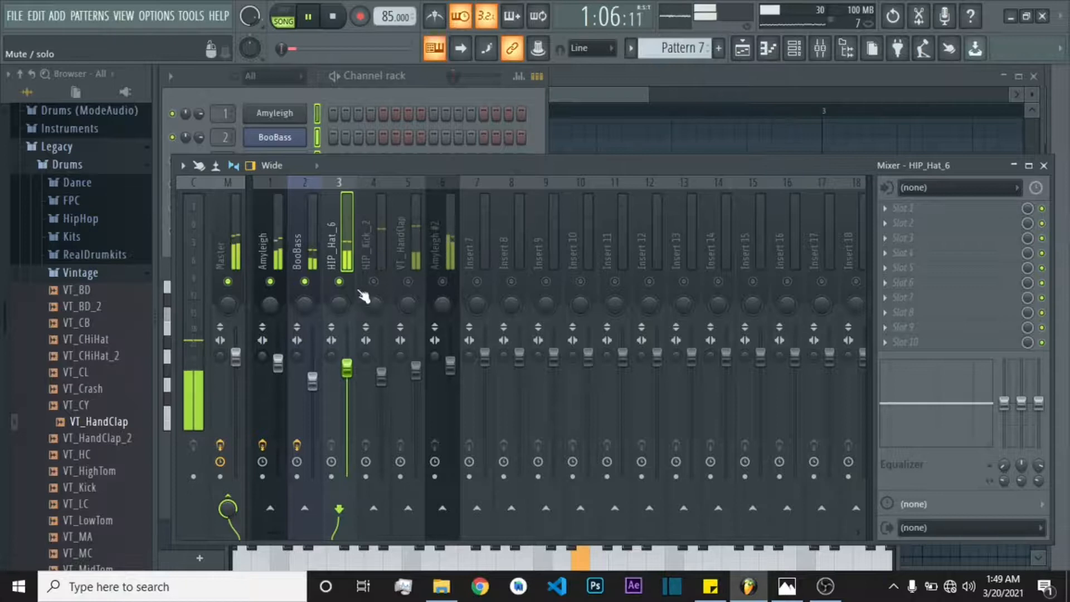
left_click(259, 251)
left_click(306, 258)
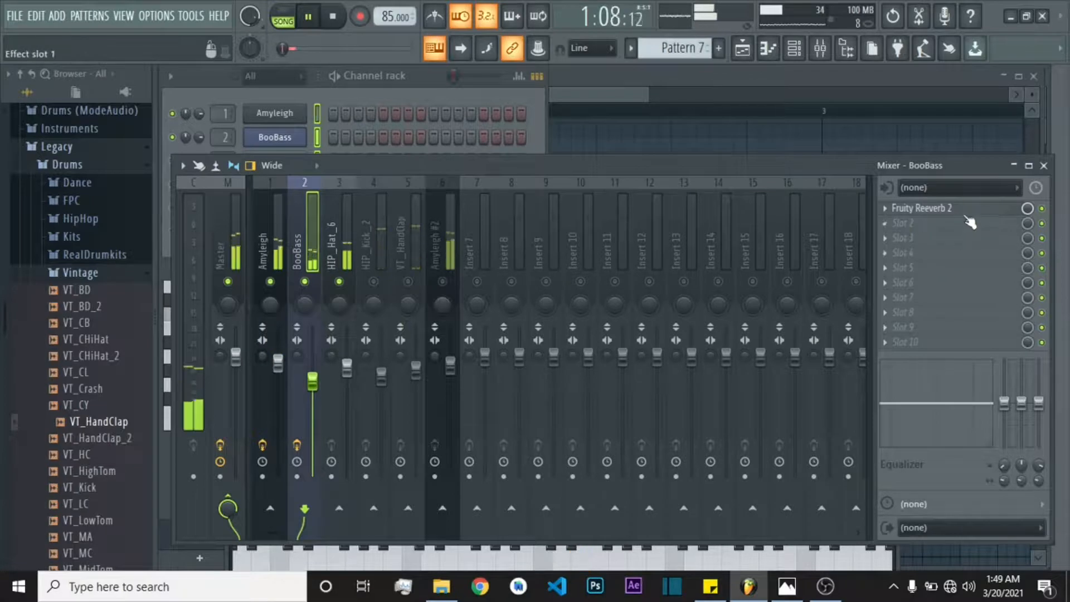
left_click(336, 261)
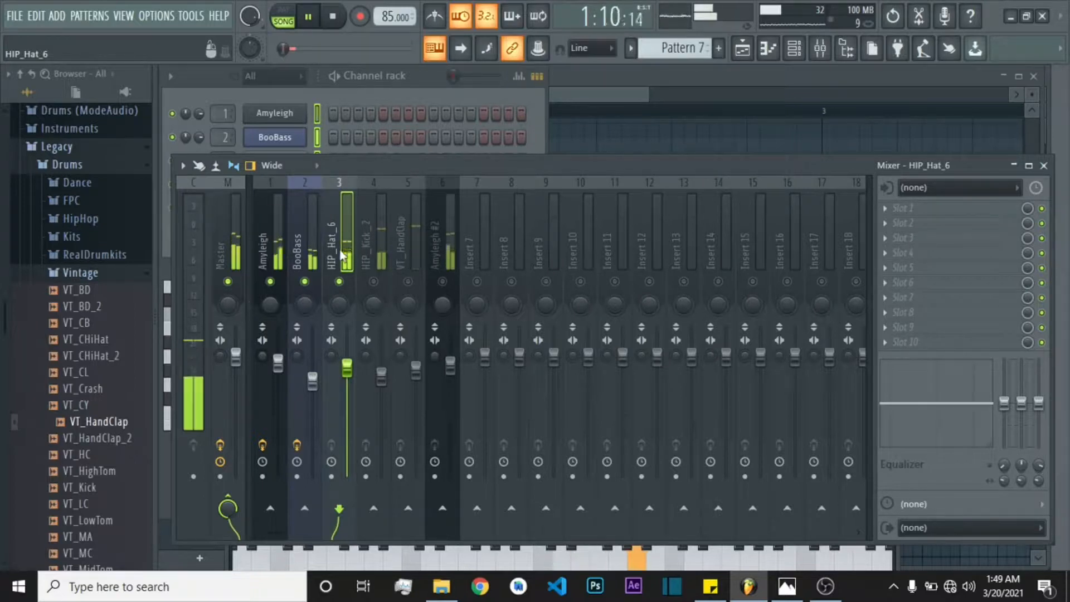
- Load Fruity Reeverb 2 into effect slot 1 of the HIP_Hat_6 mixer track, audition it soloed and unmute all tracks
left_click(901, 209)
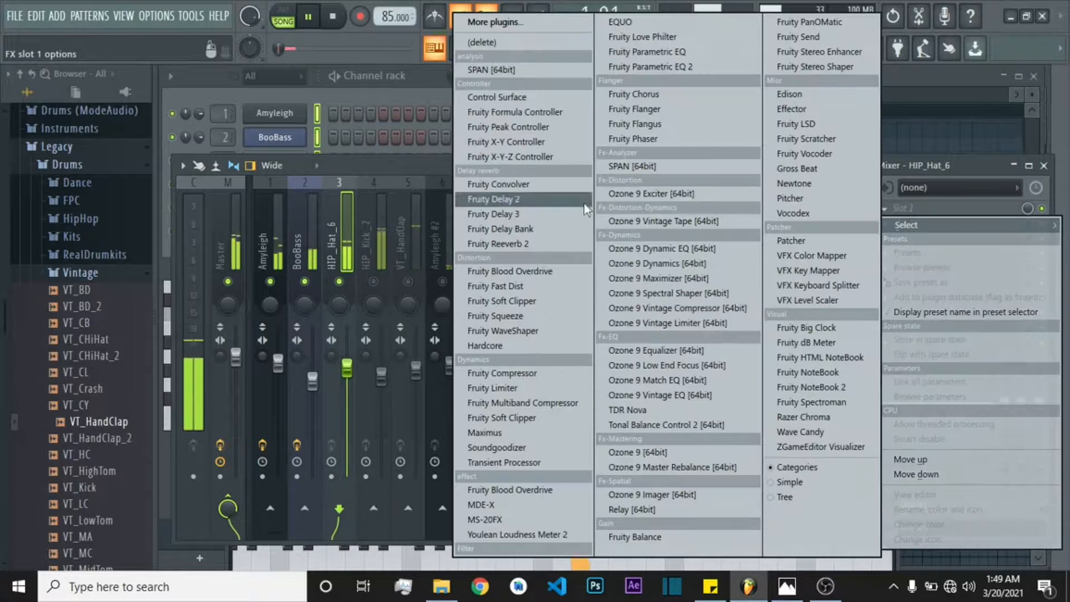
left_click(551, 241)
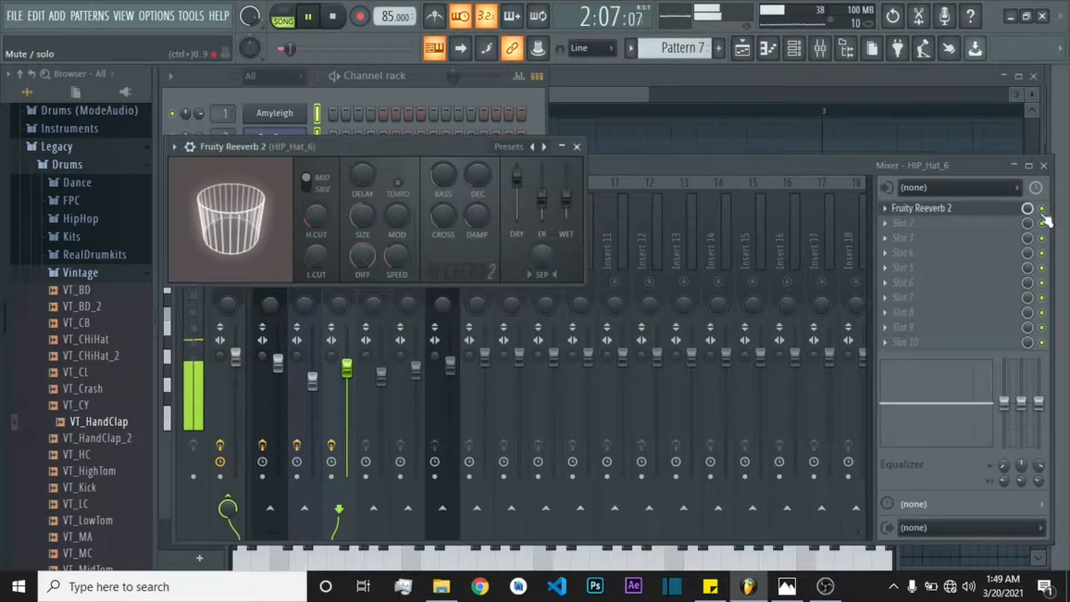
left_click(809, 169)
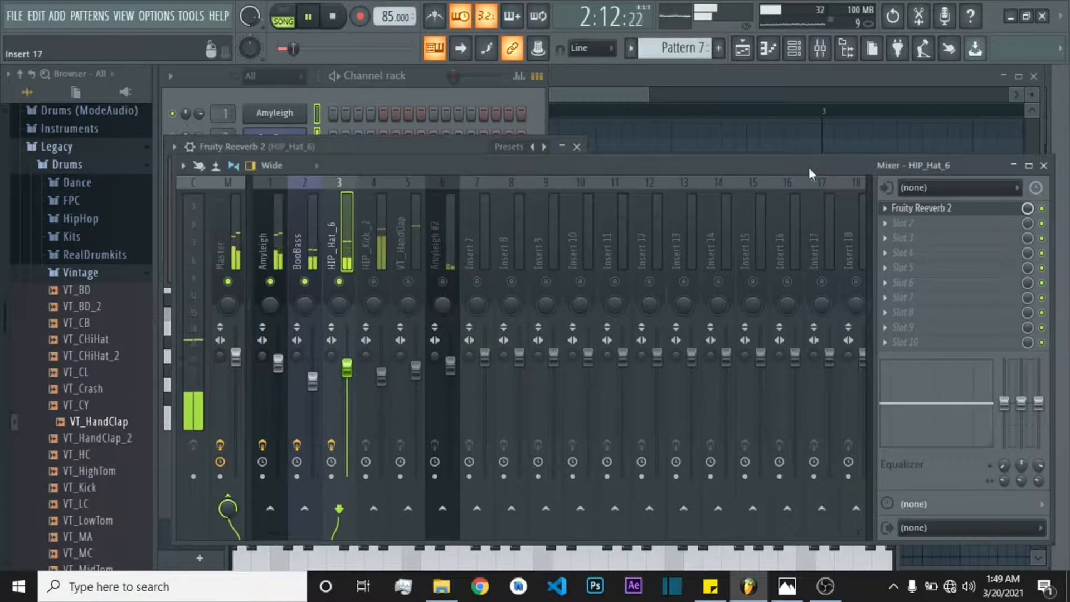
right_click(339, 283)
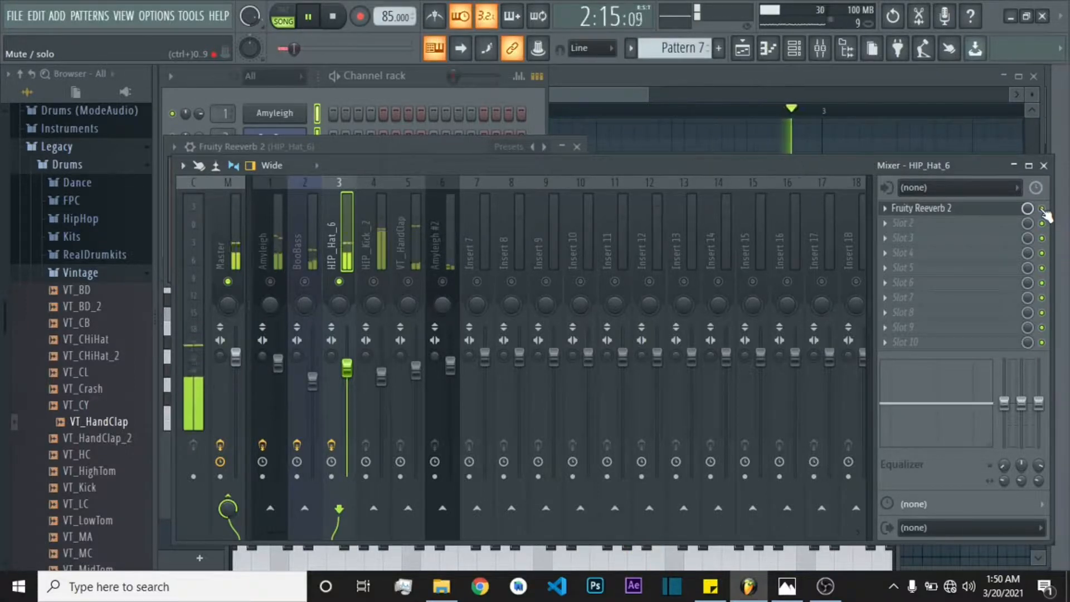
right_click(339, 282)
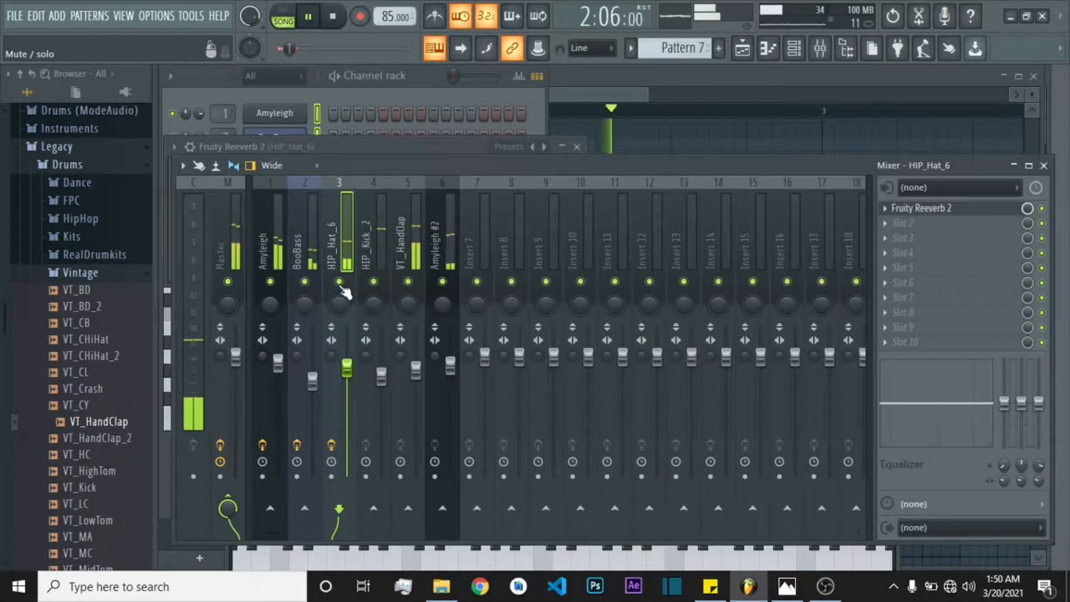
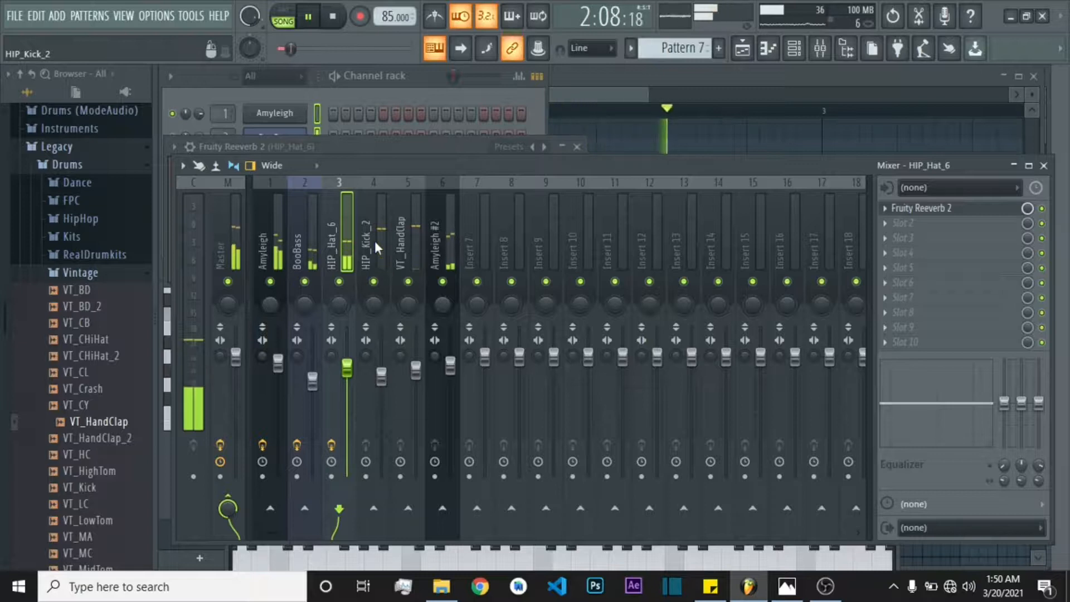
- Load Fruity Reeverb 2 into effect slot 1 of the VT_HandClap mixer track and lower its wet level to about 26%
left_click(410, 242)
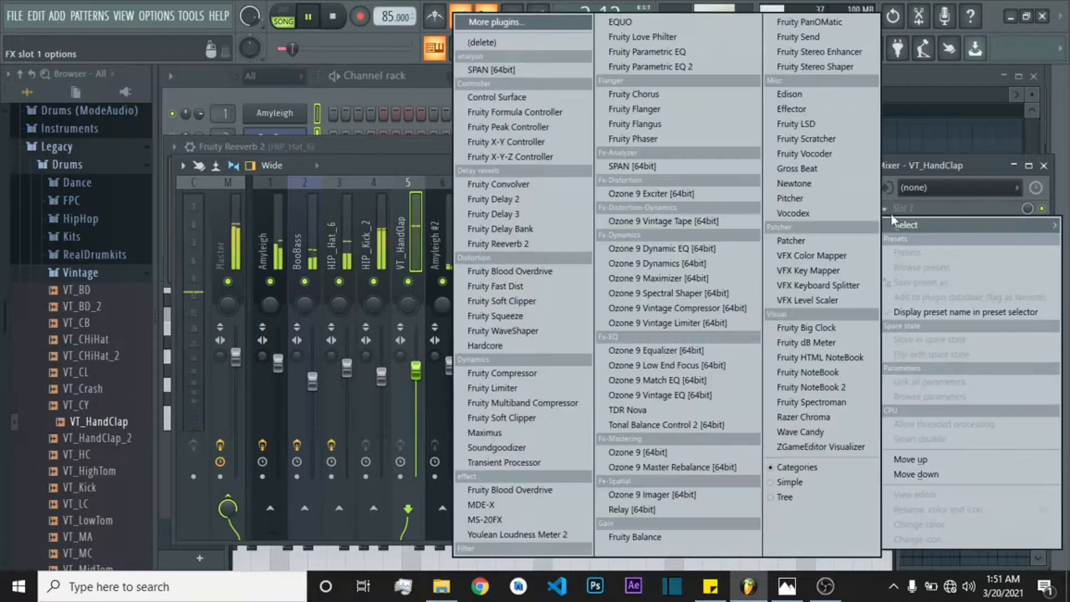
left_click(550, 243)
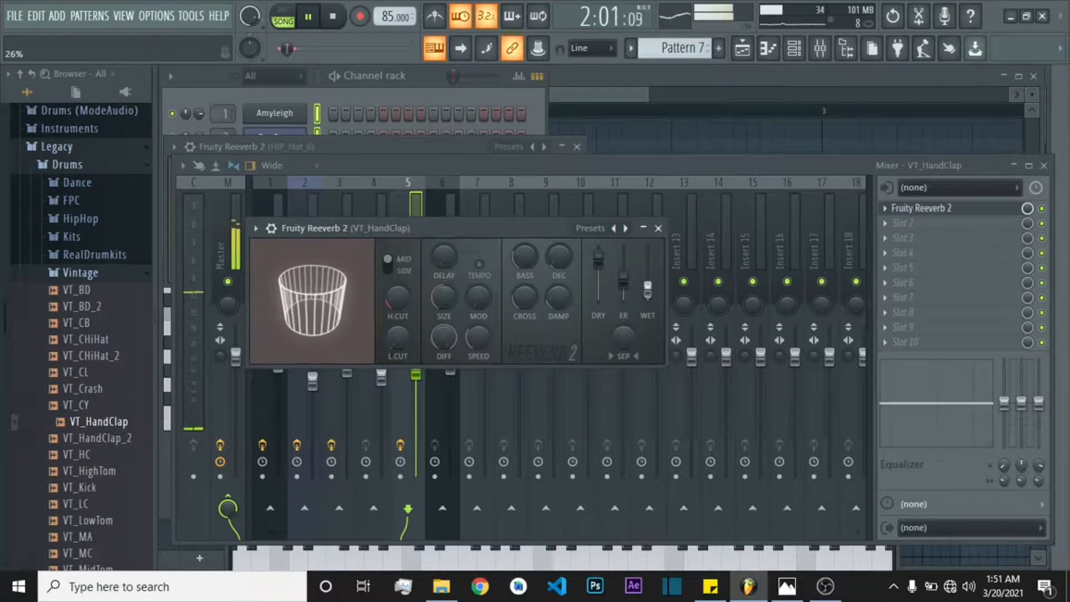
mouse_move(649, 292)
left_mouse_down()
mouse_move(648, 272)
mouse_move(647, 287)
left_mouse_up()
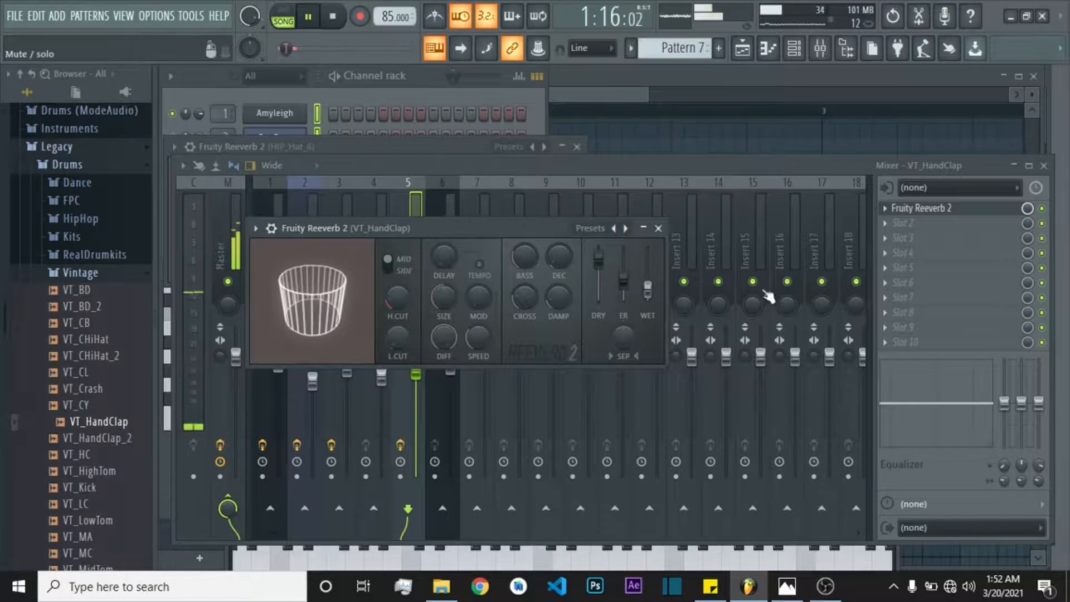
left_click(1042, 210)
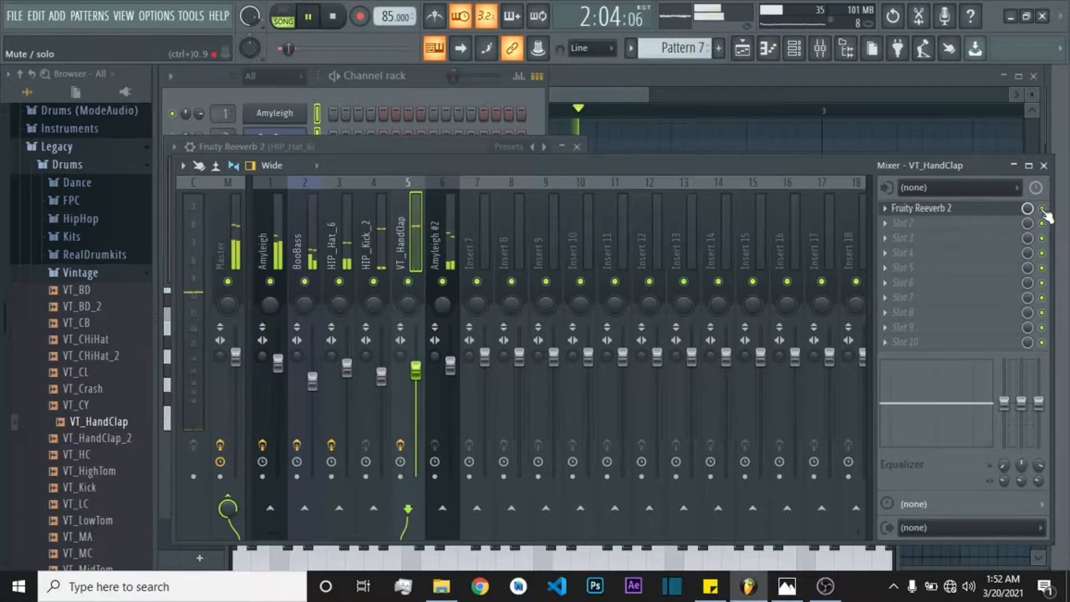
- Audition the Amyleigh #2 mixer track soloed, check it in the channel rack, and unmute all tracks
right_click(443, 282)
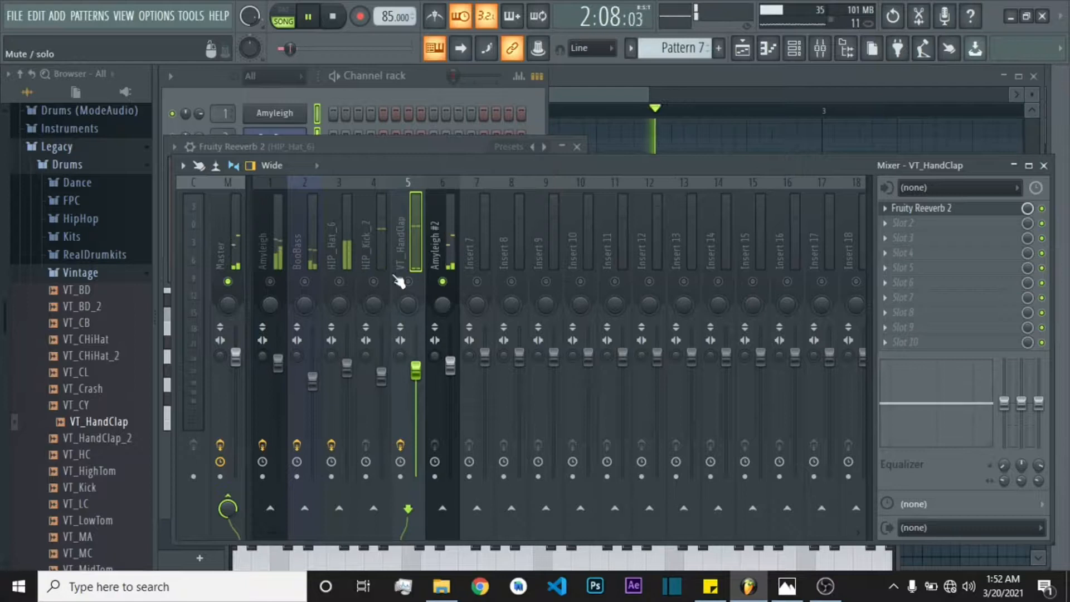
left_click(902, 226)
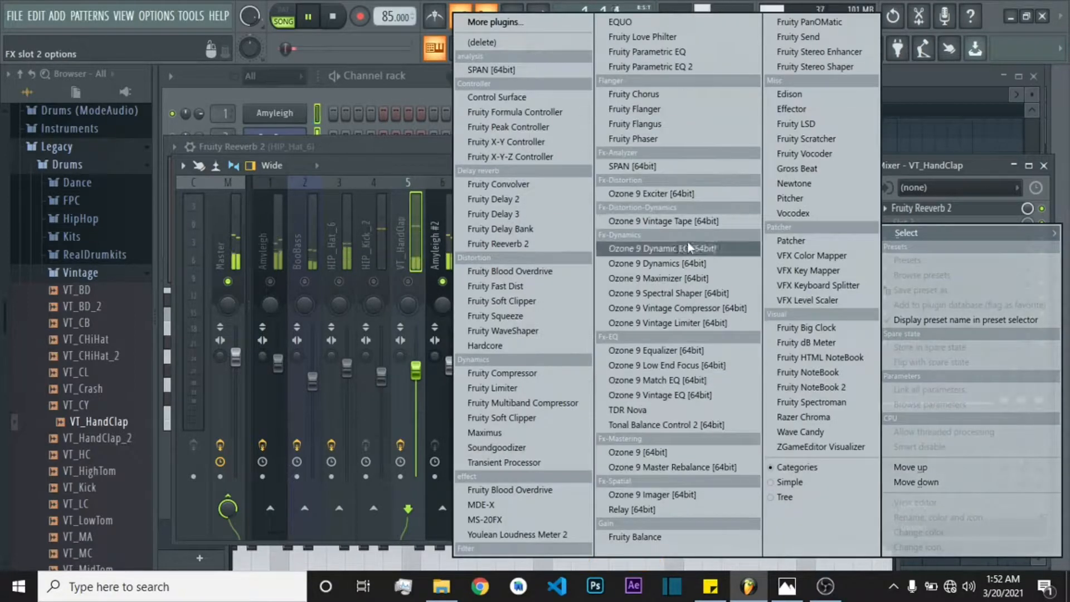
left_click(426, 162)
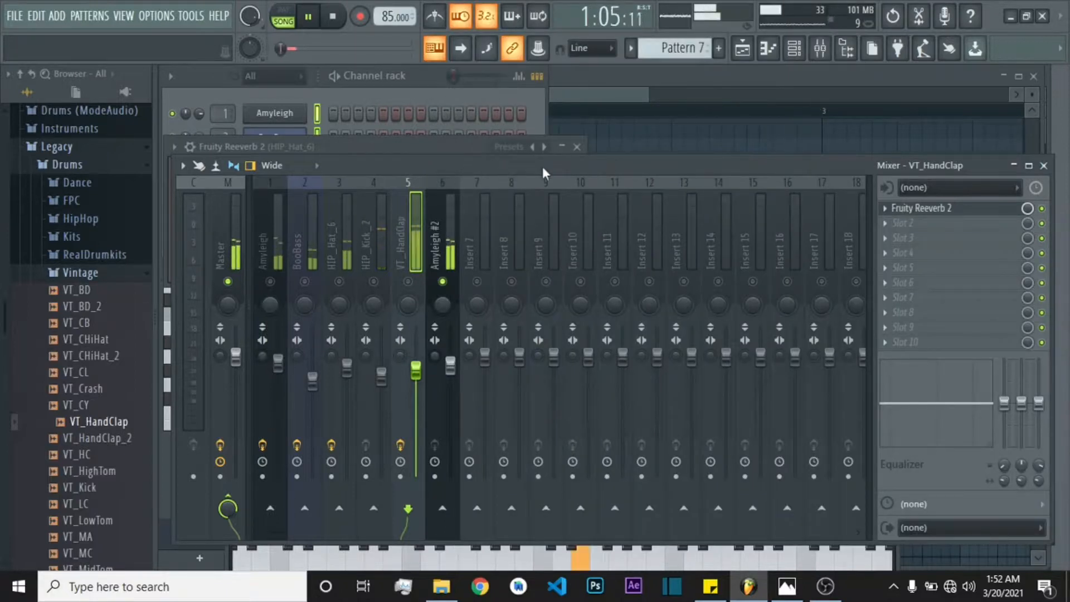
left_click(526, 101)
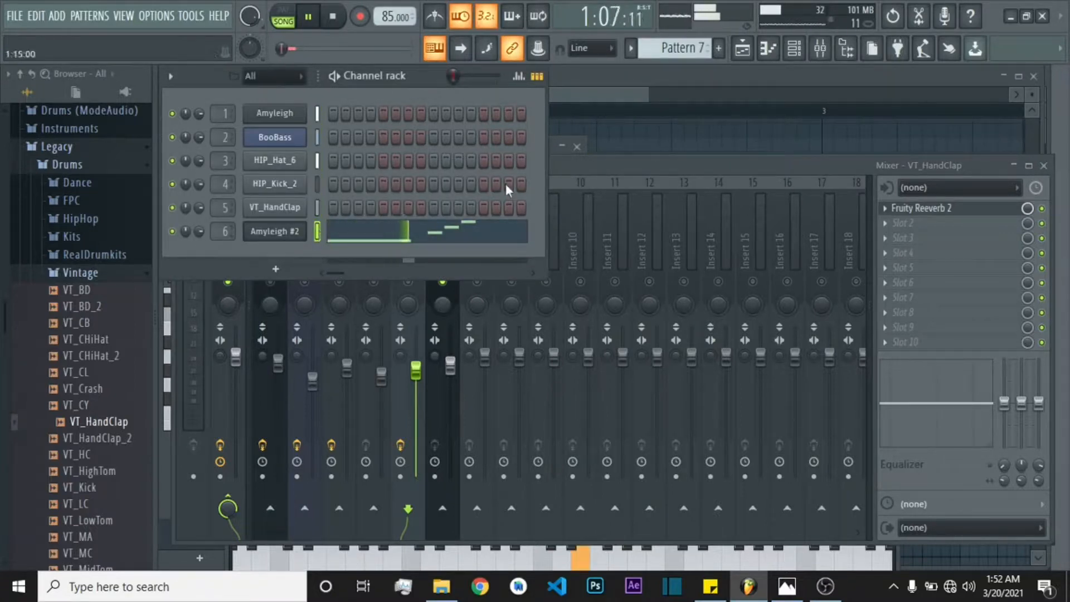
left_click(607, 167)
right_click(442, 282)
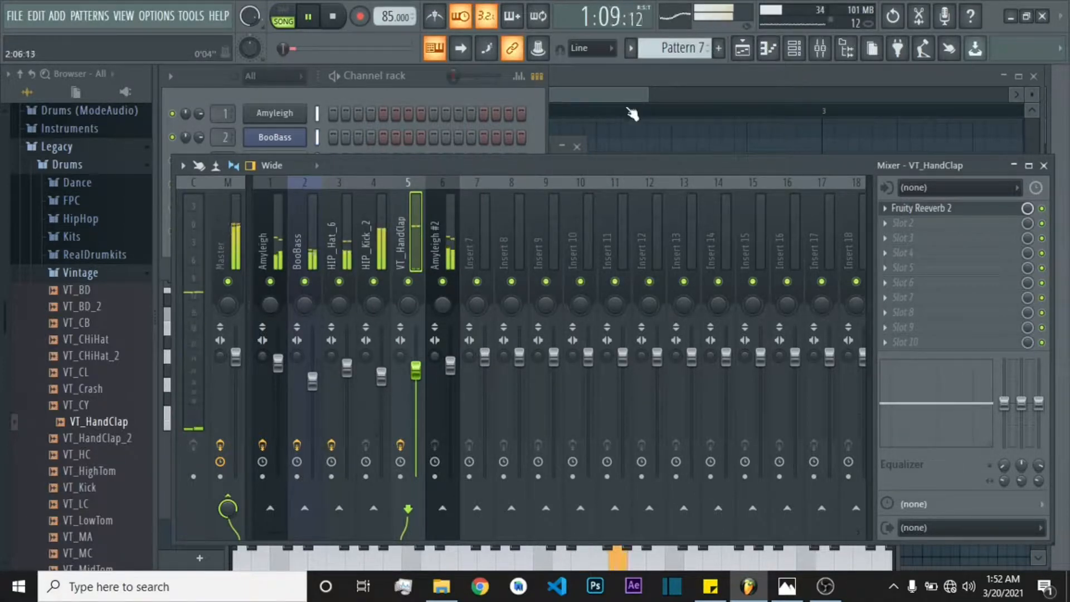
- Clear the time selection over bars 1–2 in the playlist, stop playback and move the Pattern 7 clip on Track 6 to bar 9
key("F7")
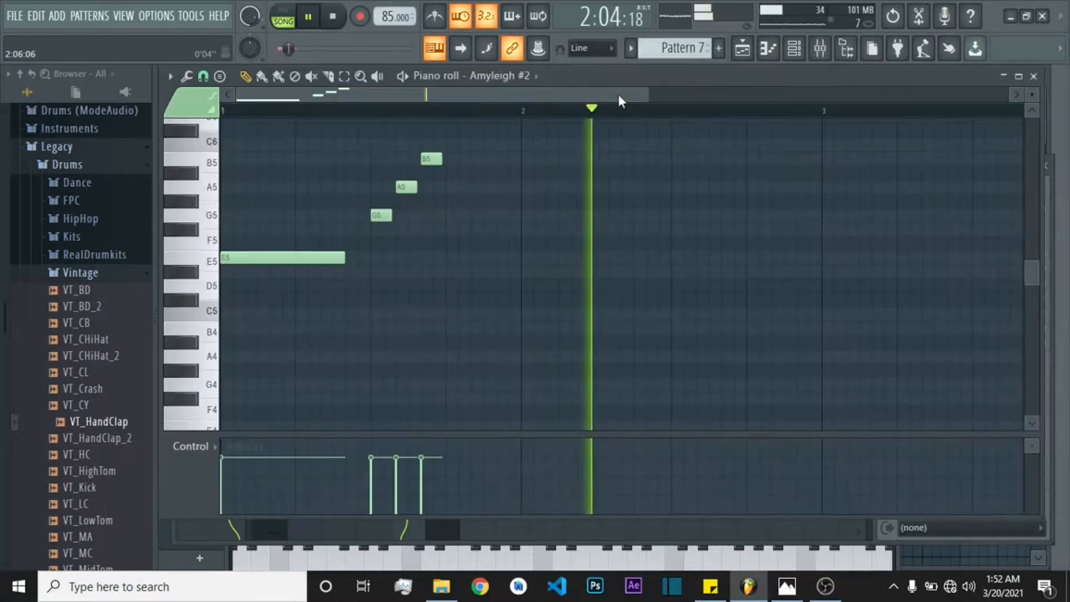
left_click(750, 50)
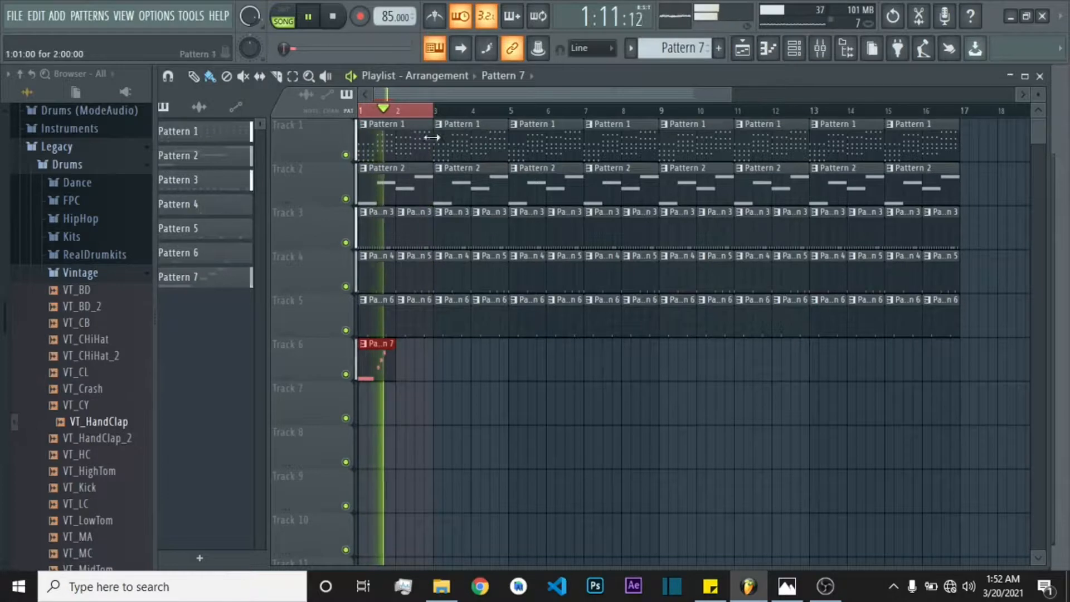
left_click(365, 111)
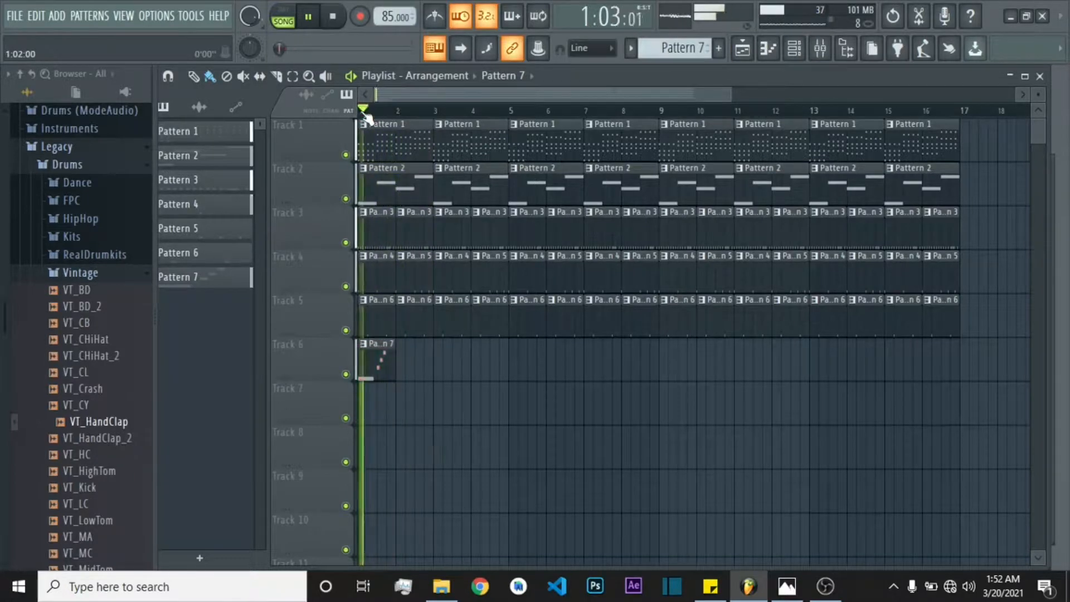
left_click(334, 17)
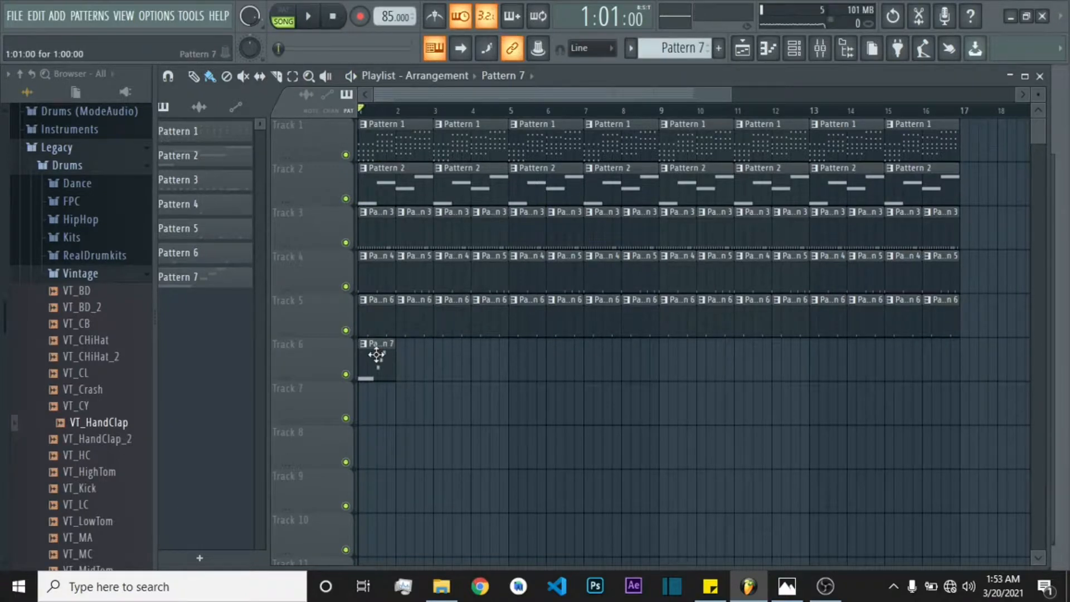
left_click_drag(377, 355, 677, 377)
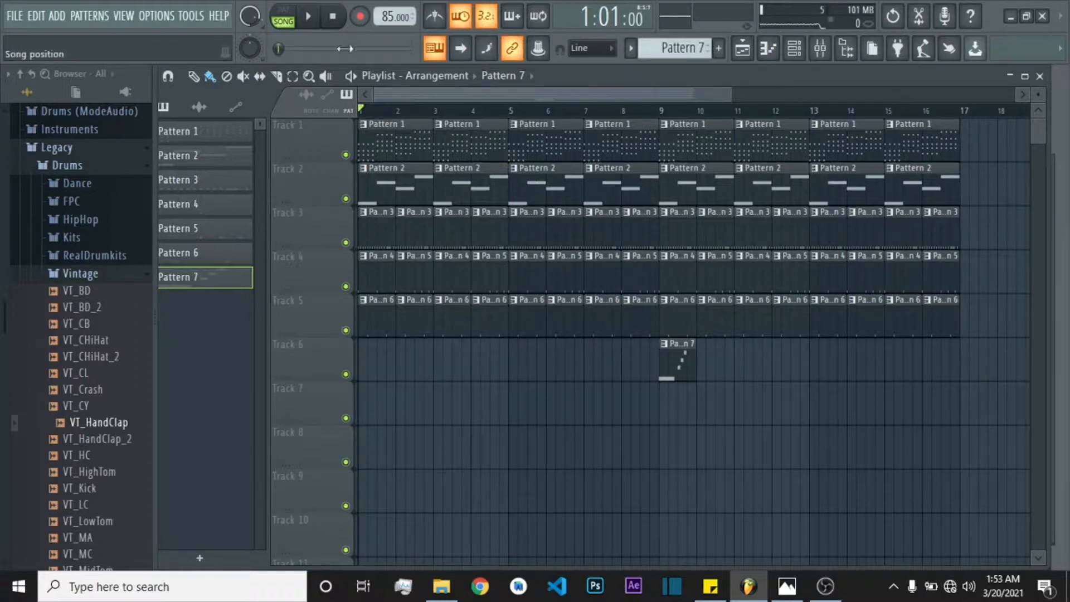
- Turn off waiting for input to start playing, play the arrangement from bar 1 and stop it
left_click(310, 18)
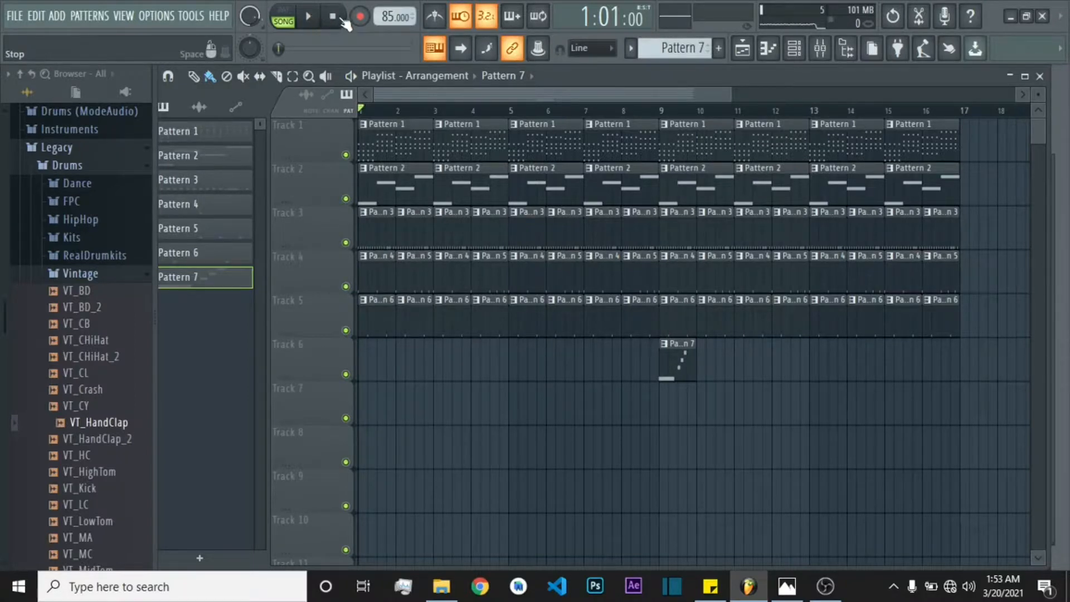
left_click(308, 18)
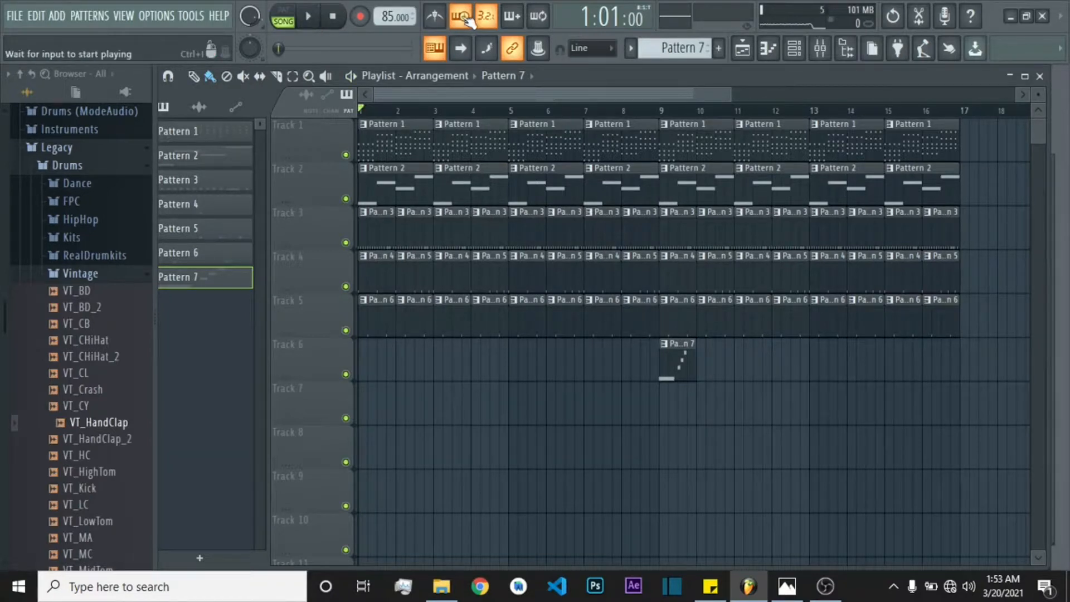
left_click(321, 16)
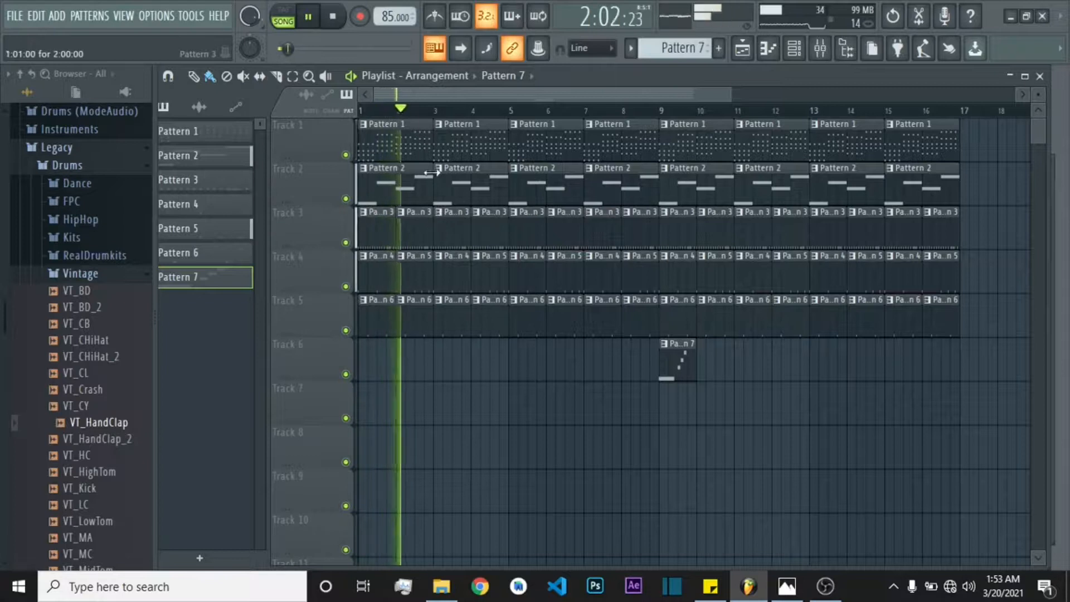
key("space")
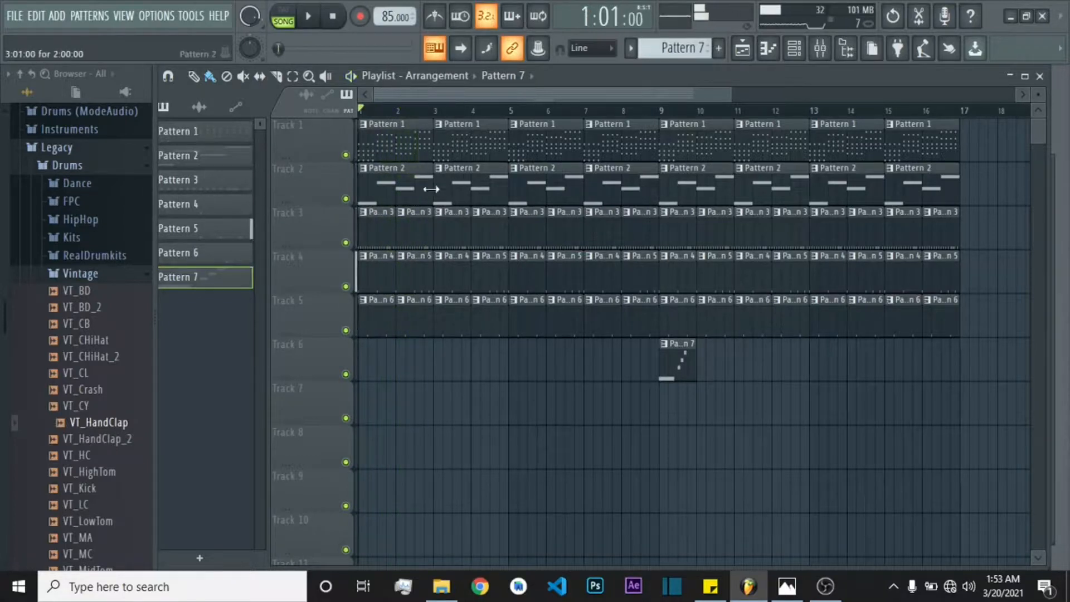
- Delete the clips of Patterns 2 to 6 in bars 1–2 on Tracks 2 to 5, leaving only Pattern 1 there
right_click(376, 188)
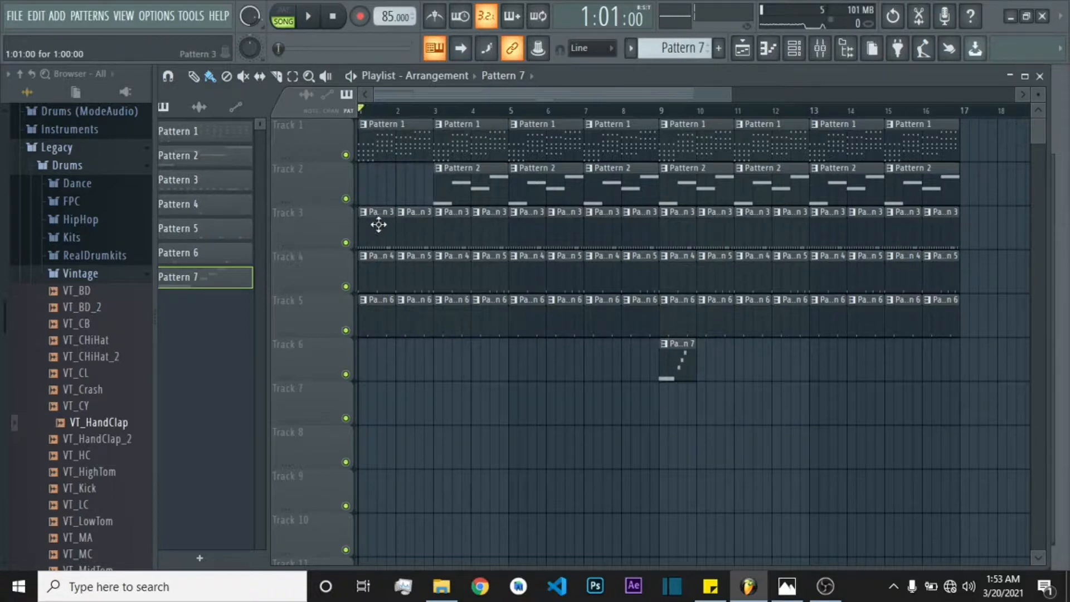
right_click(381, 230)
right_click(411, 220)
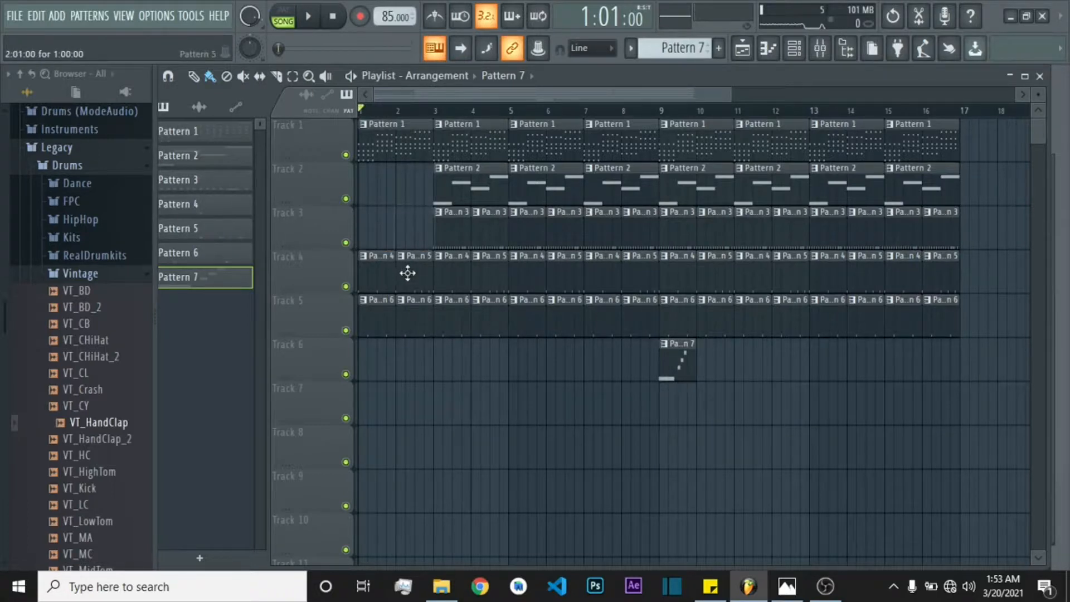
right_click(412, 270)
right_click(377, 269)
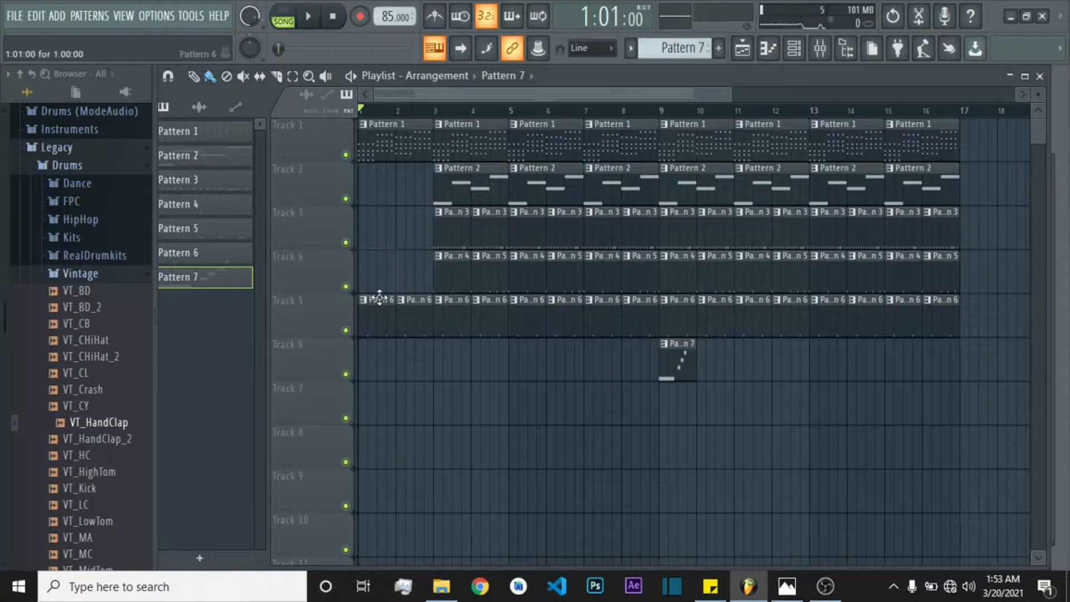
right_click(377, 301)
right_click(415, 321)
- Start playback and delete the clips of Patterns 3 to 6 in bars 3–4 on Tracks 3 to 5
key("space")
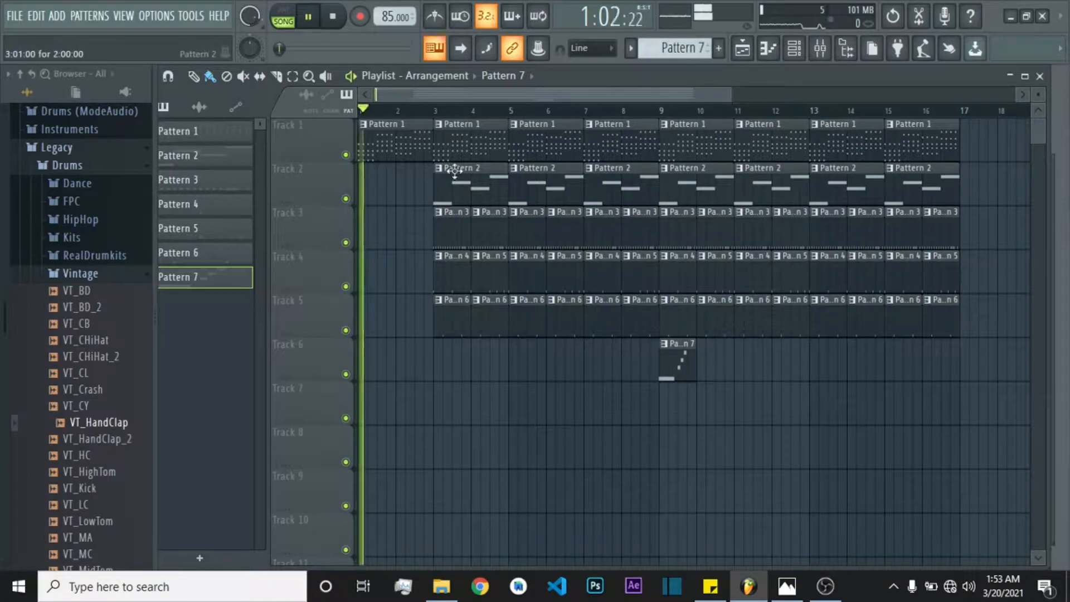
right_click(452, 229)
right_click(489, 229)
right_click(460, 274)
right_click(483, 279)
right_click(445, 316)
right_click(484, 323)
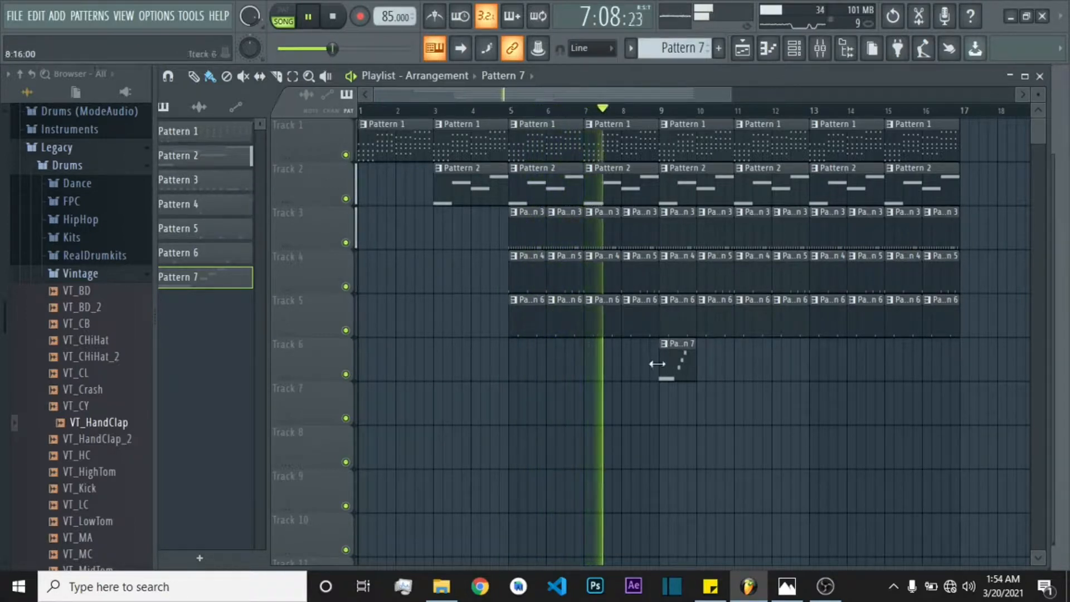
- Move the Pattern 7 clip on Track 6 to bar 11 and place further copies at bars 13 and 15
left_click_drag(686, 363, 761, 366)
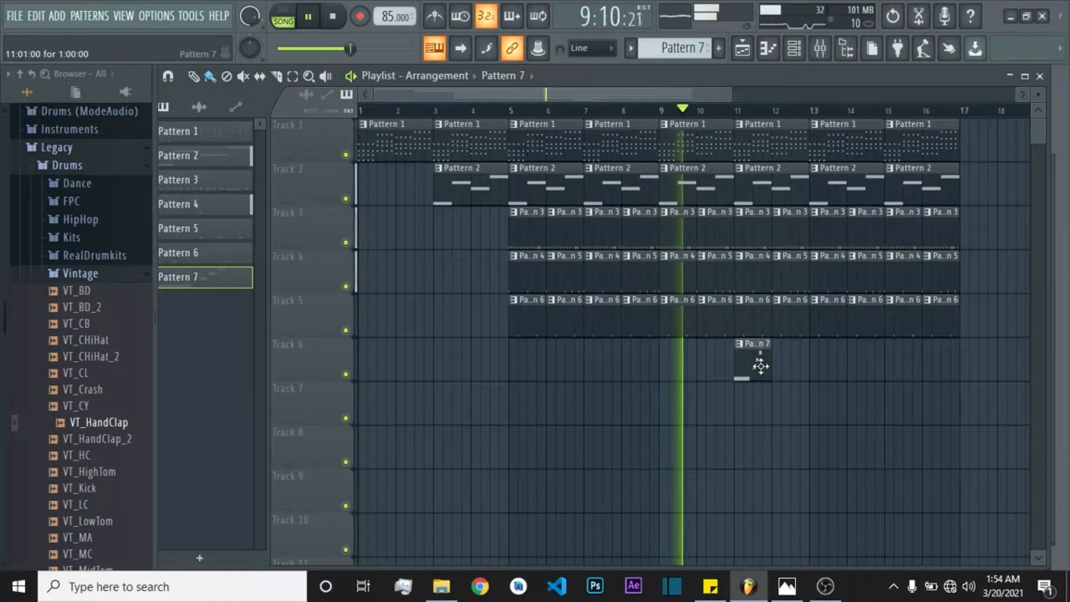
left_click_drag(643, 95, 677, 98)
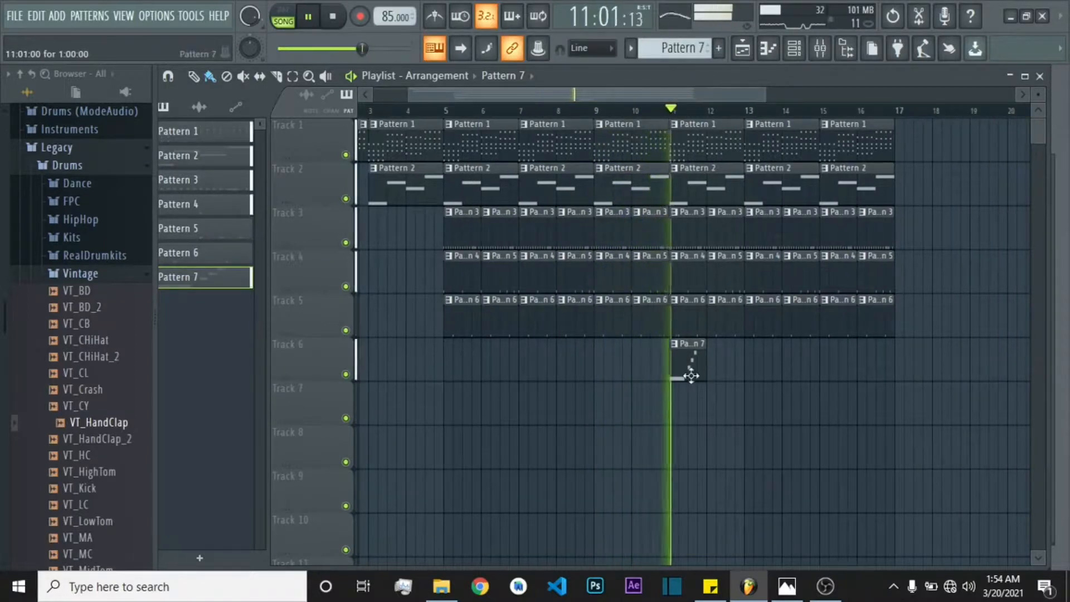
left_click(748, 360)
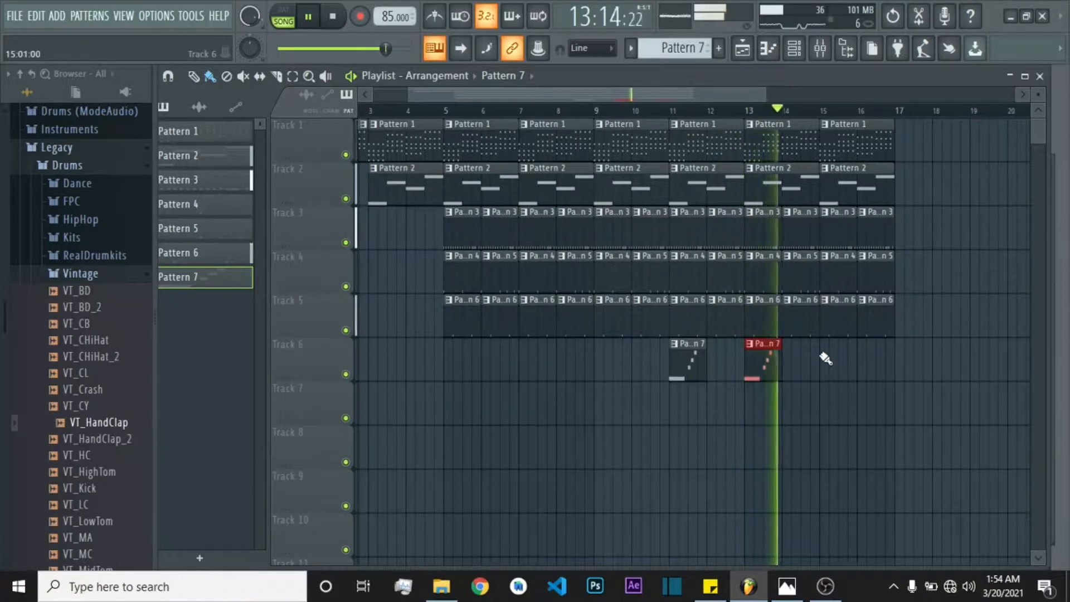
left_click(827, 360)
- Select all clips on Tracks 1 to 5 from bar 5 to bar 16 and place a copy of them starting at bar 17
left_click_drag(693, 95, 767, 96)
left_click_drag(735, 98, 663, 97)
left_click_drag(965, 144, 509, 331)
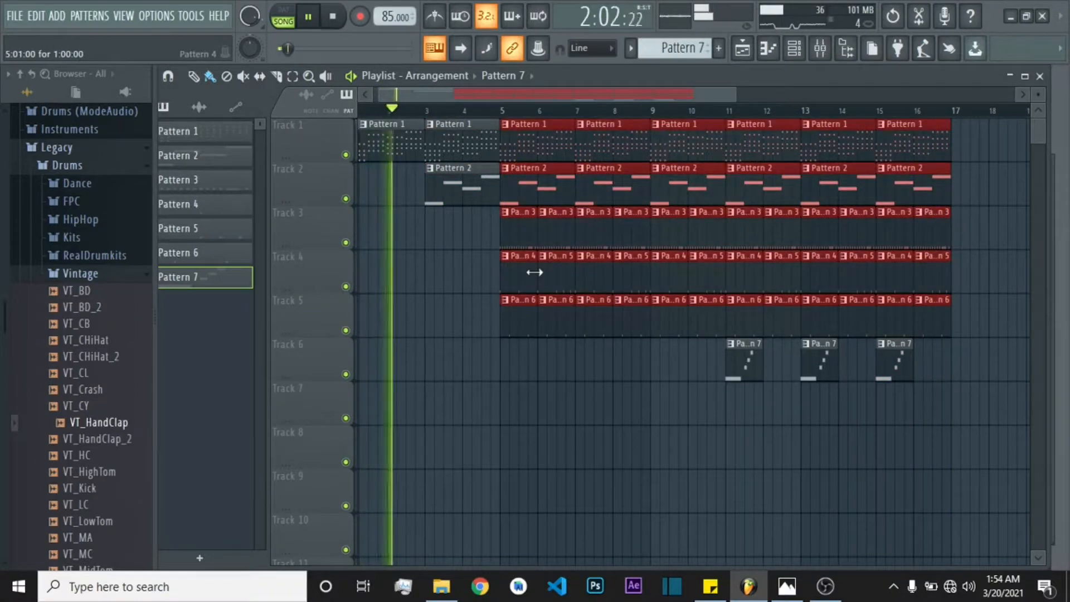
left_click_drag(521, 264, 970, 270)
left_click_drag(600, 95, 672, 95)
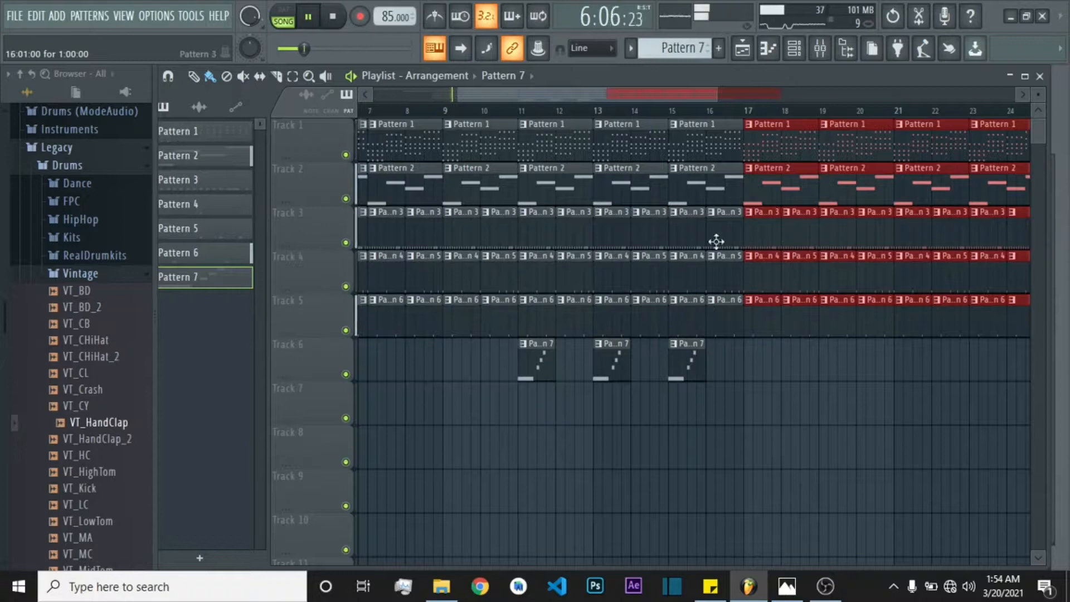
left_click_drag(670, 95, 690, 94)
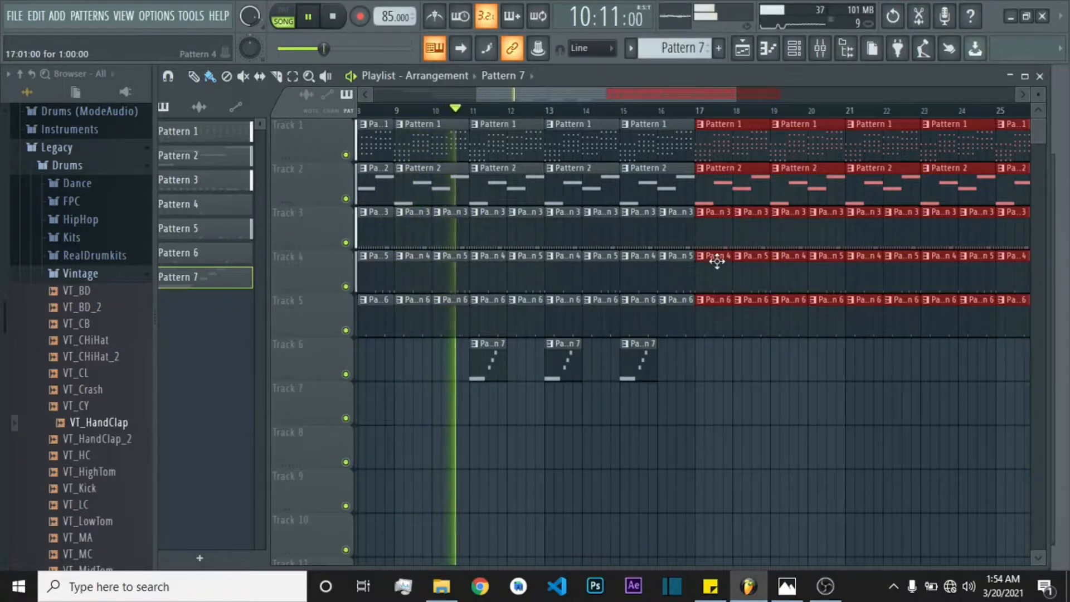
- Select the Pattern 4 clips at bars 17, 19, 21 and 23 on Track 4 and switch their source pattern to Pattern 5
left_click(764, 399)
right_click(783, 408)
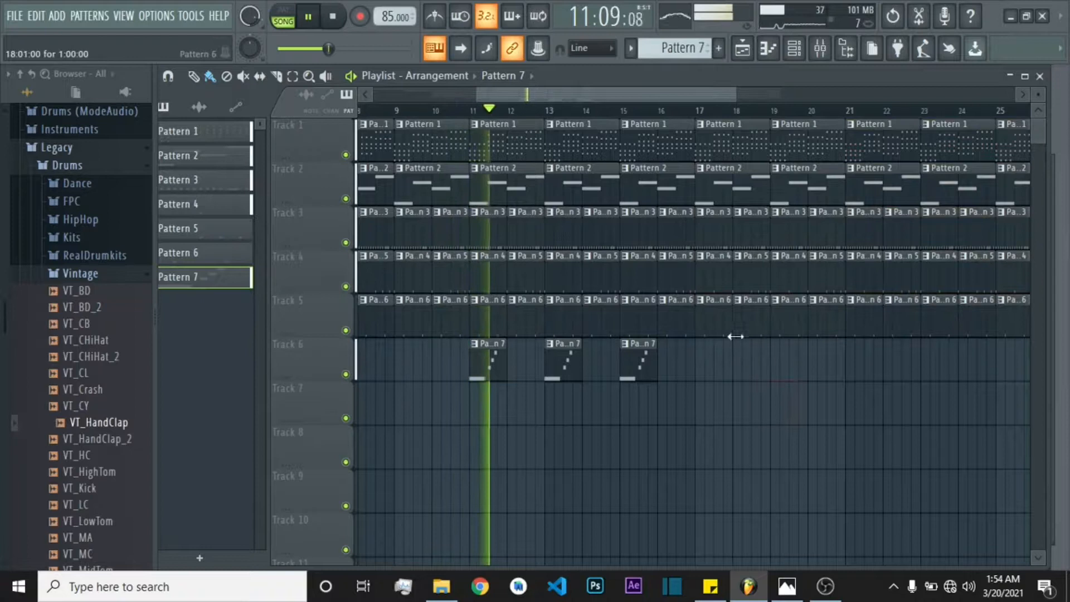
left_click(709, 268)
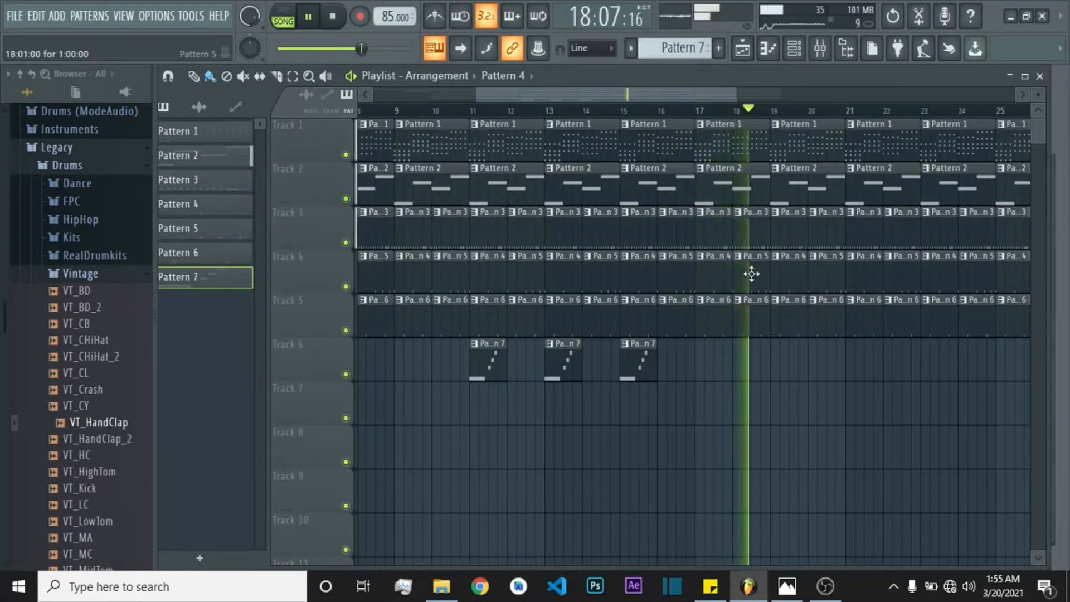
left_click(713, 265)
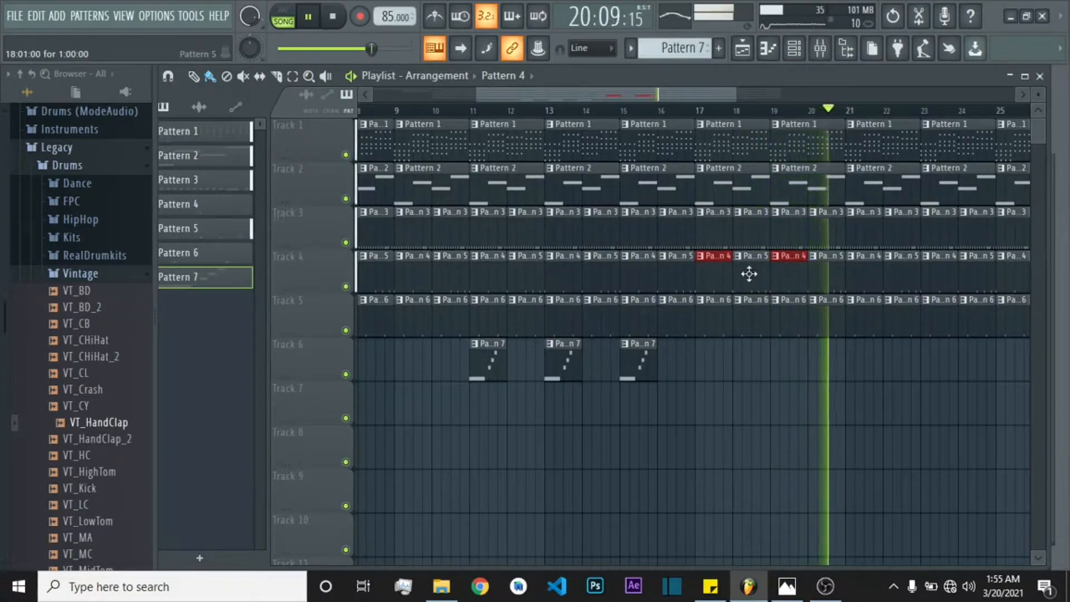
left_click(857, 271, "ctrl+shift")
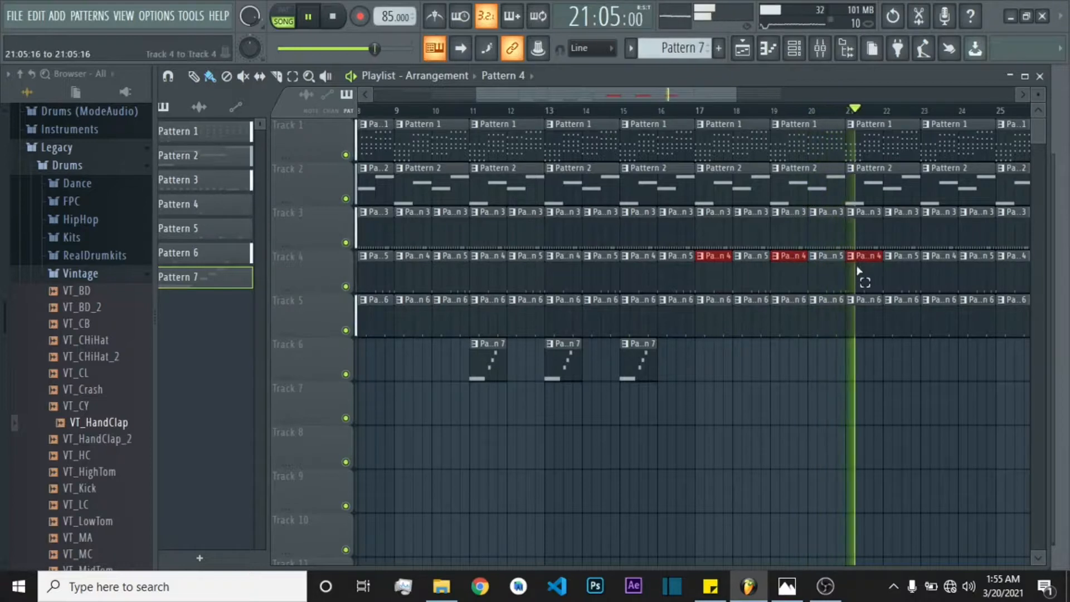
left_click_drag(700, 100, 667, 95)
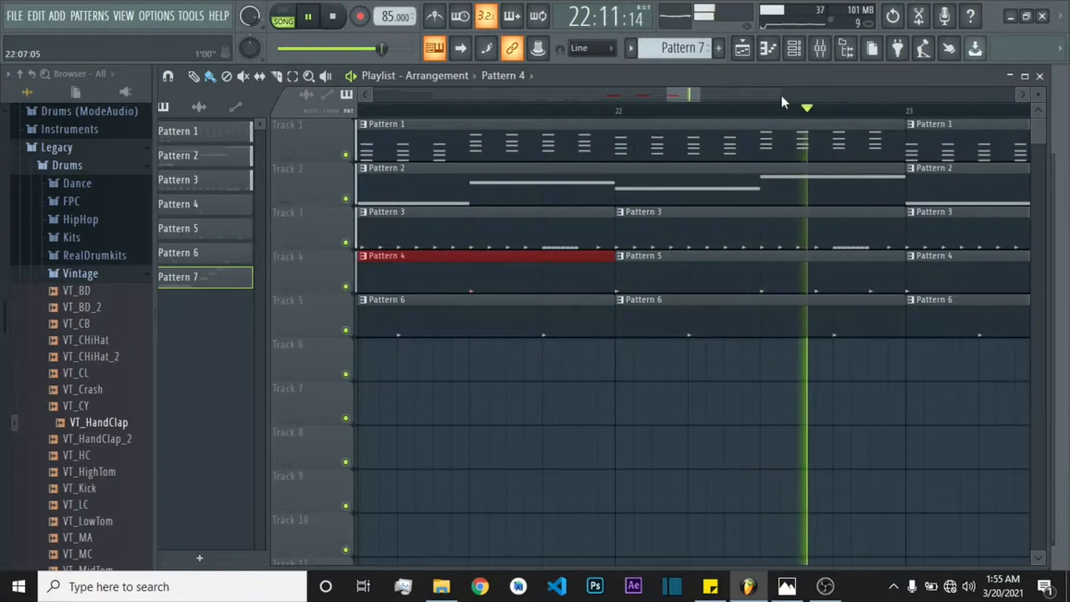
left_click_drag(760, 94, 526, 105)
left_click_drag(651, 96, 726, 95)
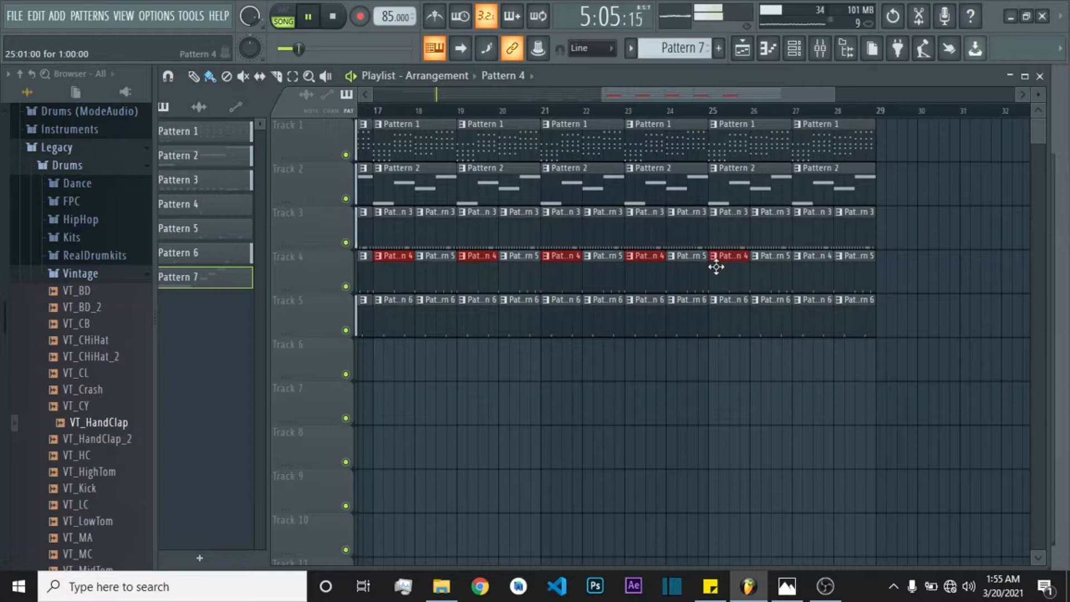
left_click_drag(717, 92, 677, 95)
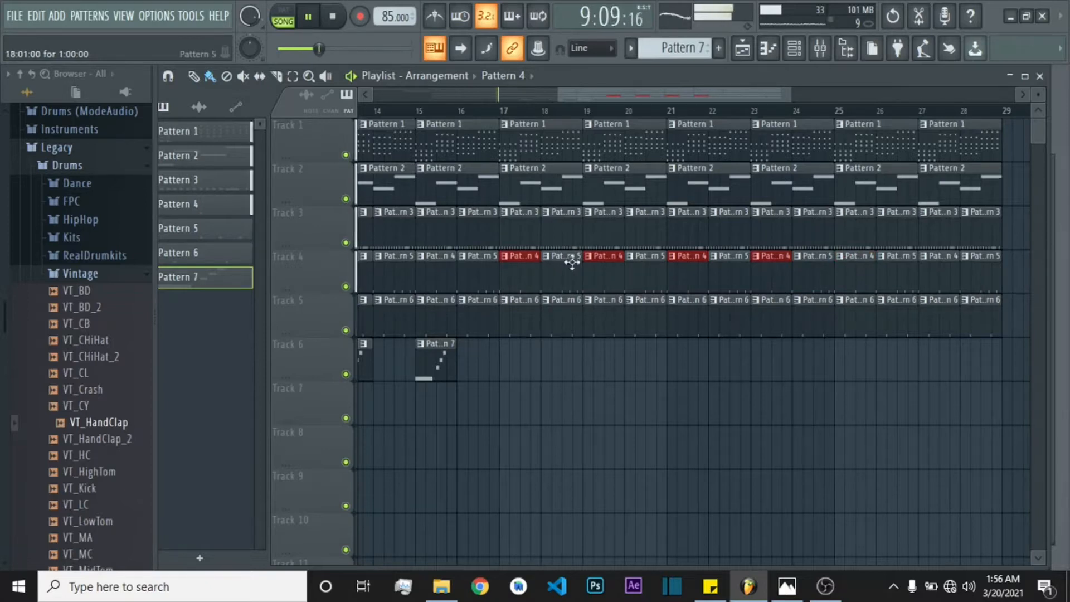
right_click(507, 263)
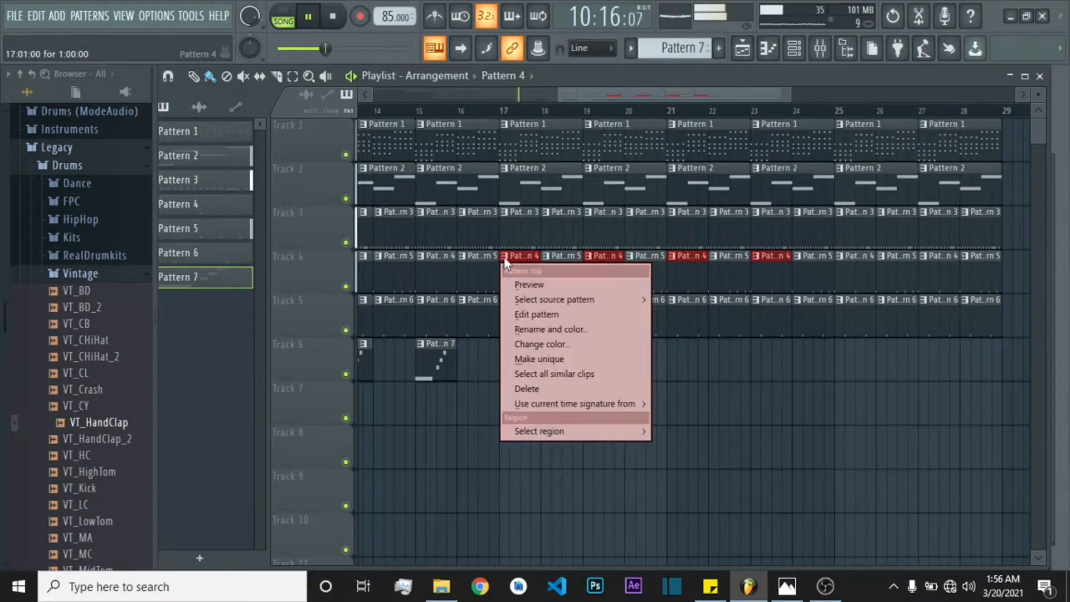
mouse_move(546, 298)
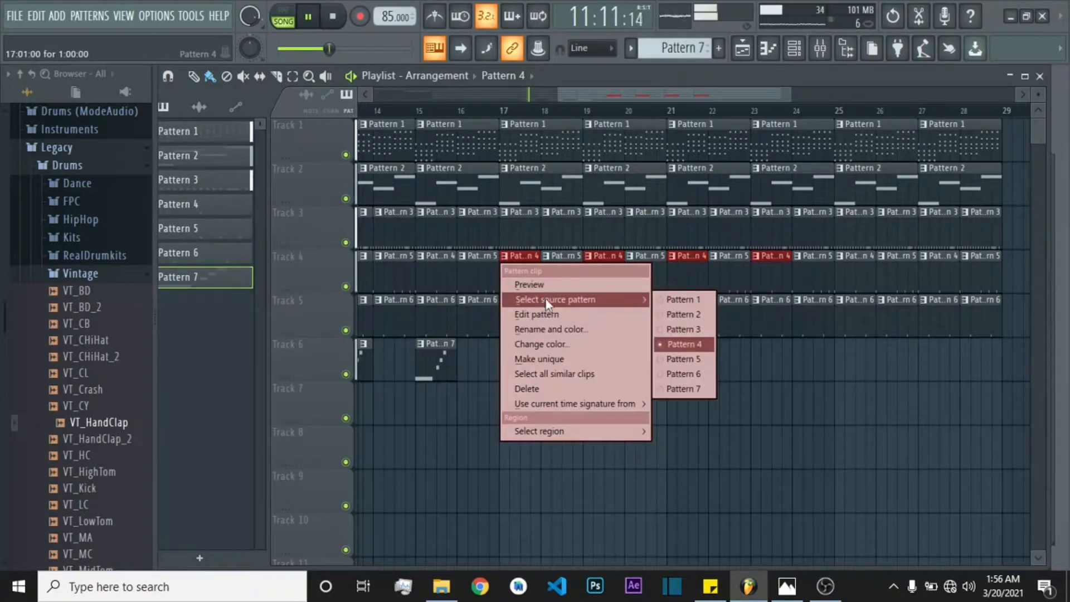
left_click(688, 360)
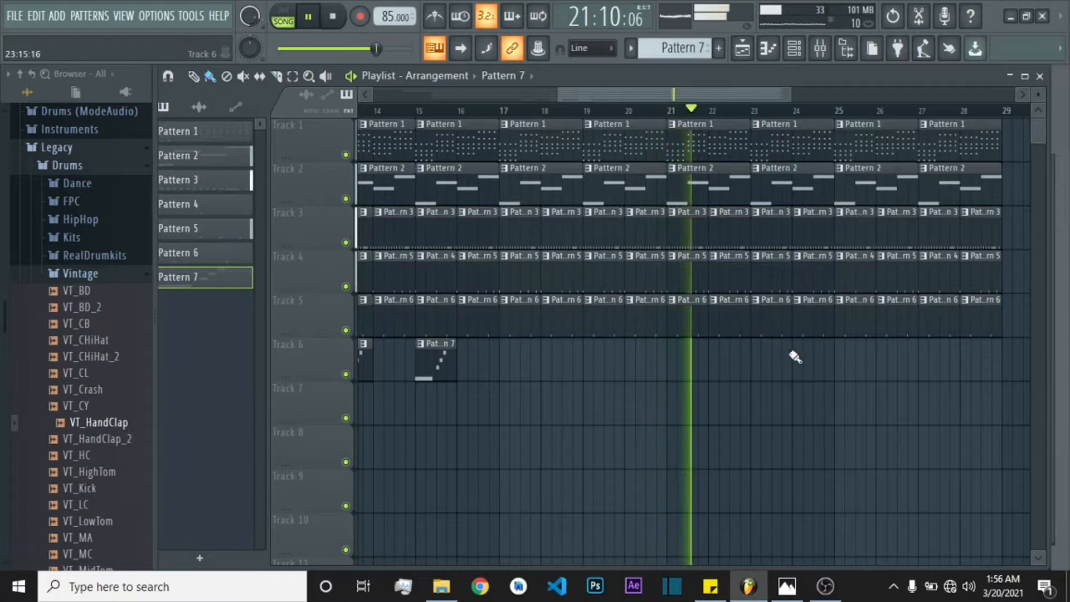
- Place Pattern 7 clips on Track 6 at bars 25 and 27
left_click(838, 357)
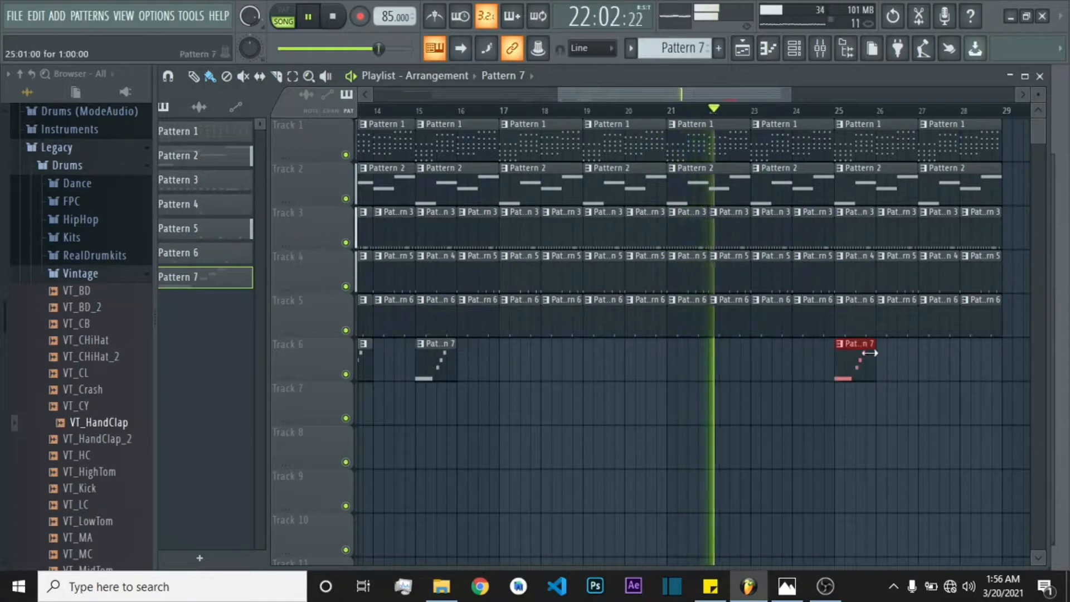
left_click(921, 354)
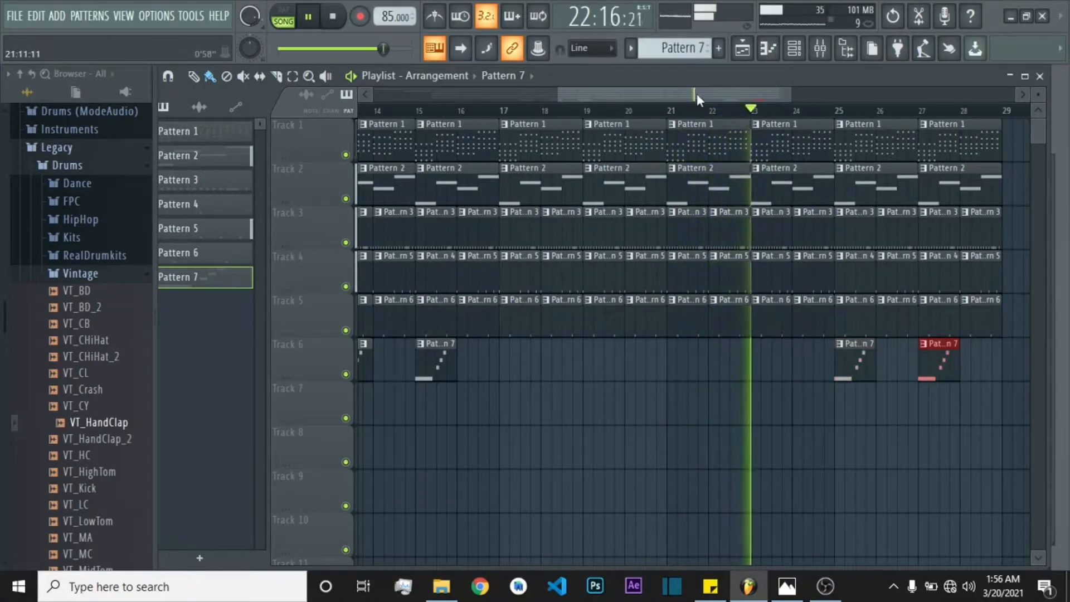
left_click_drag(700, 95, 476, 112)
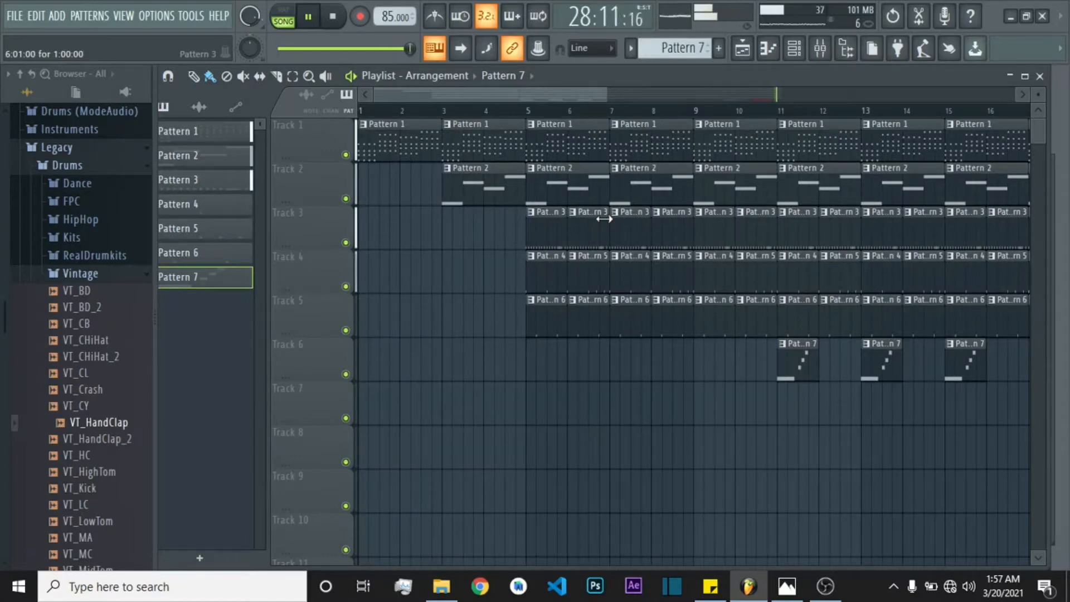
- Collapse the Legacy folders in the browser and open the Cymbals folder of the Drums (ModeAudio) pack
left_click(96, 273)
scroll(134, 187, "up", 2)
scroll(134, 186, "up", 1)
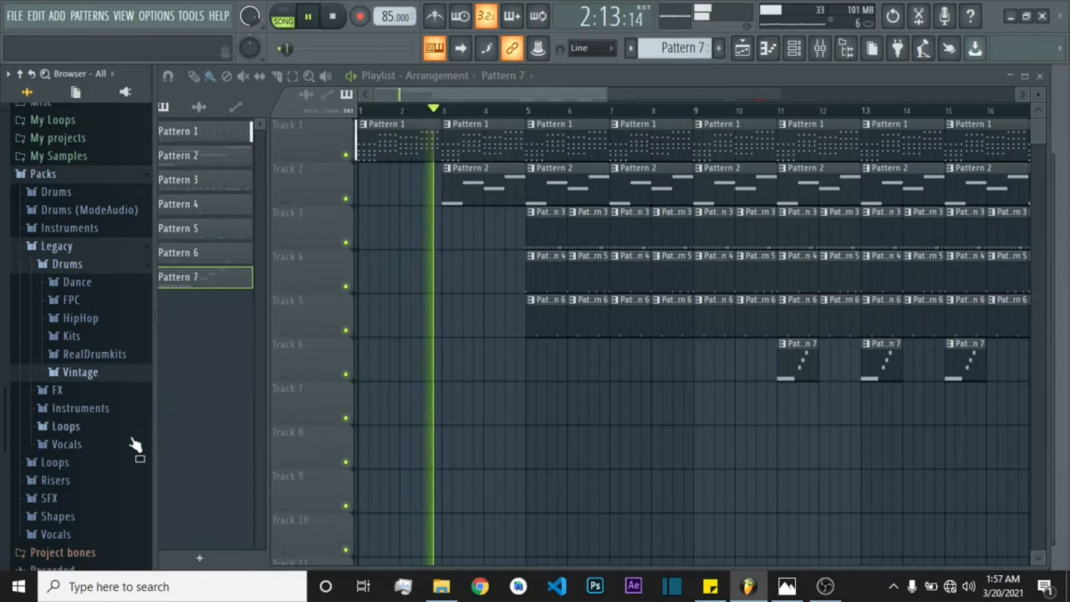
left_click(66, 246)
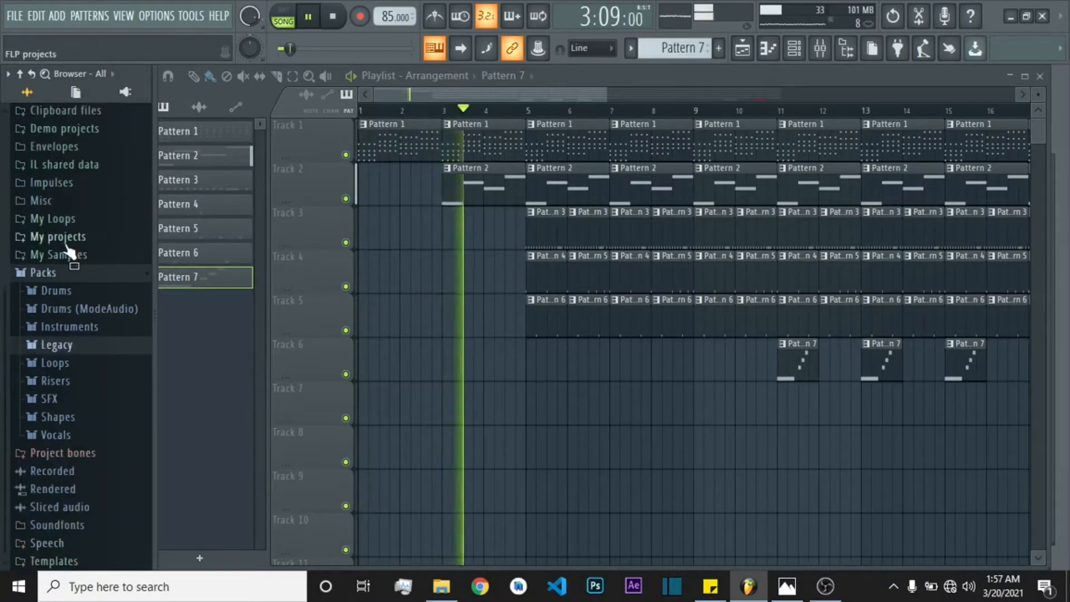
left_click(106, 308)
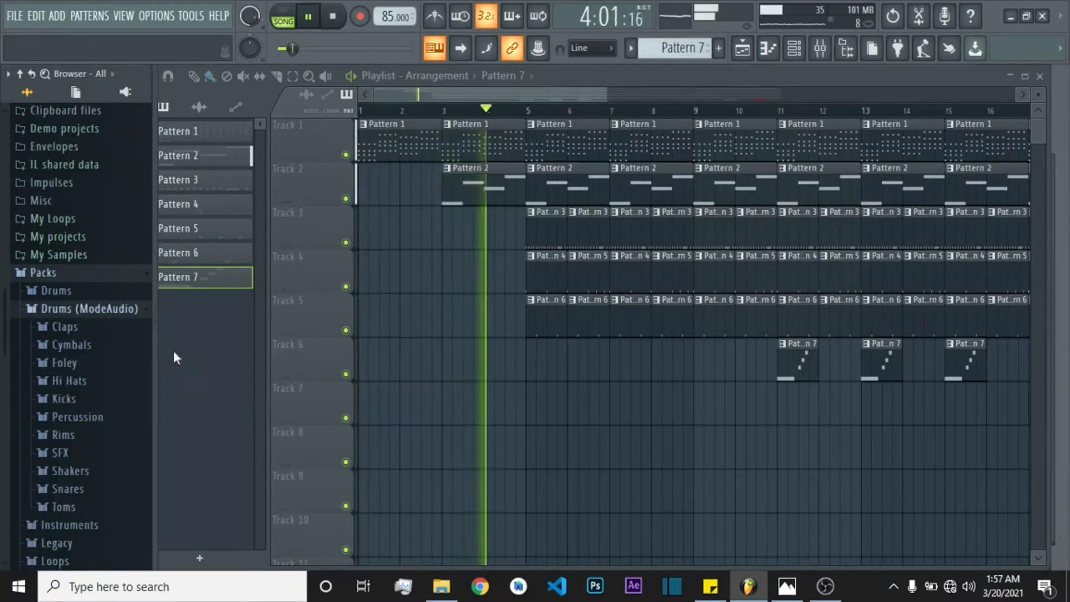
left_click(78, 344)
scroll(29, 429, "down", 6)
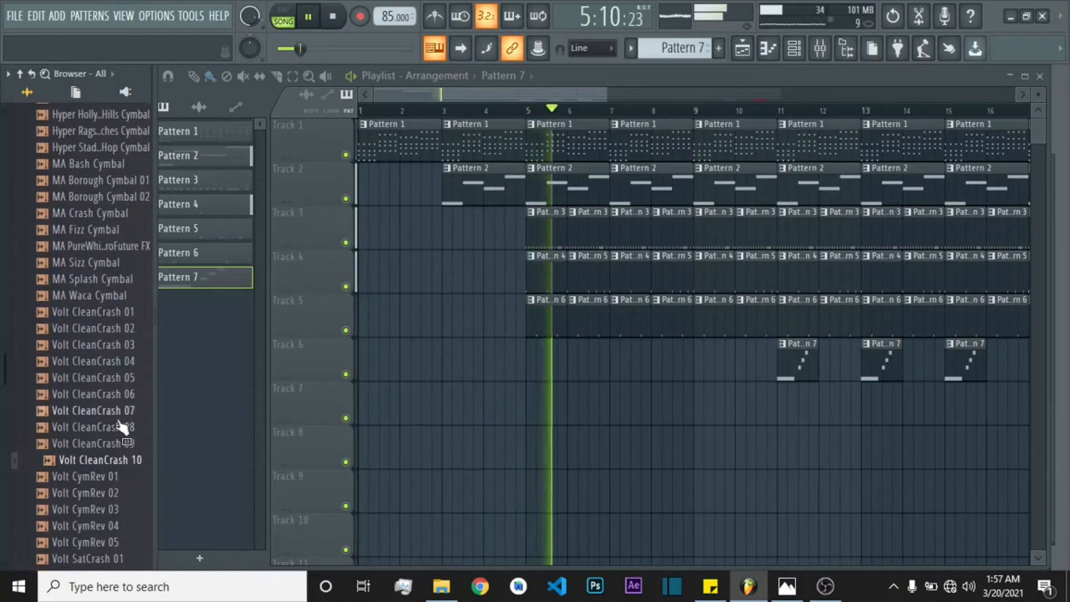
- Audition several Volt CleanCrash samples and open Volt CleanCrash 01 in a new channel
left_click(99, 323)
left_click(111, 346)
left_click(120, 312)
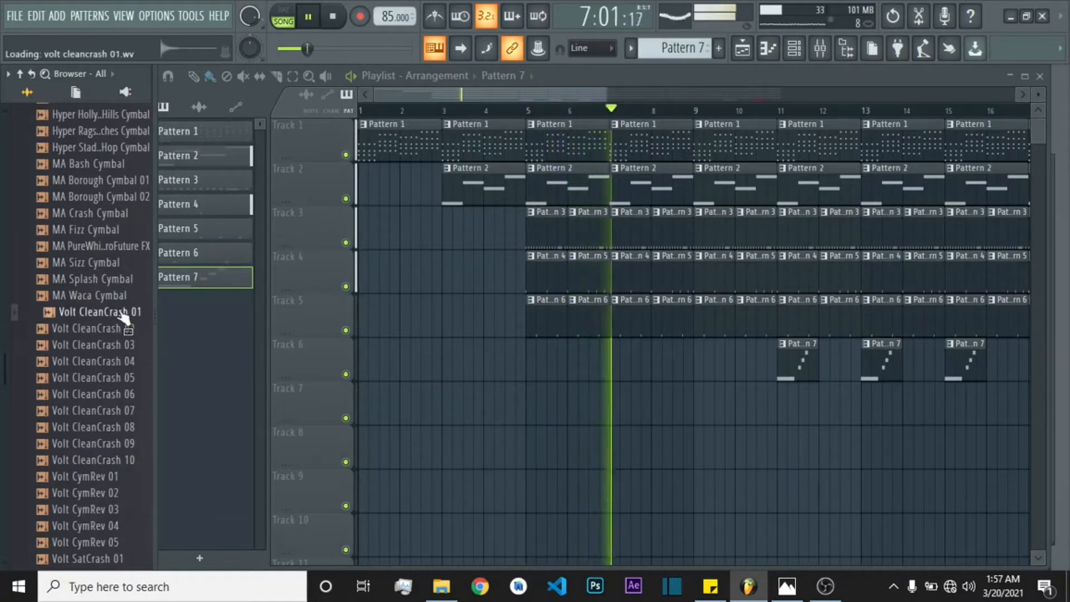
right_click(116, 315)
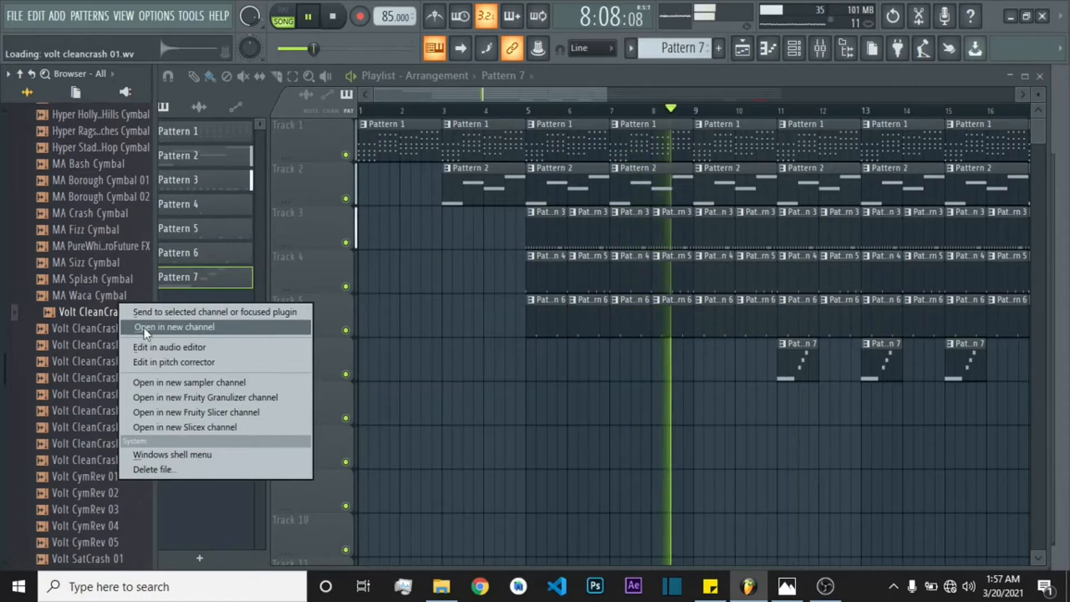
left_click(179, 327)
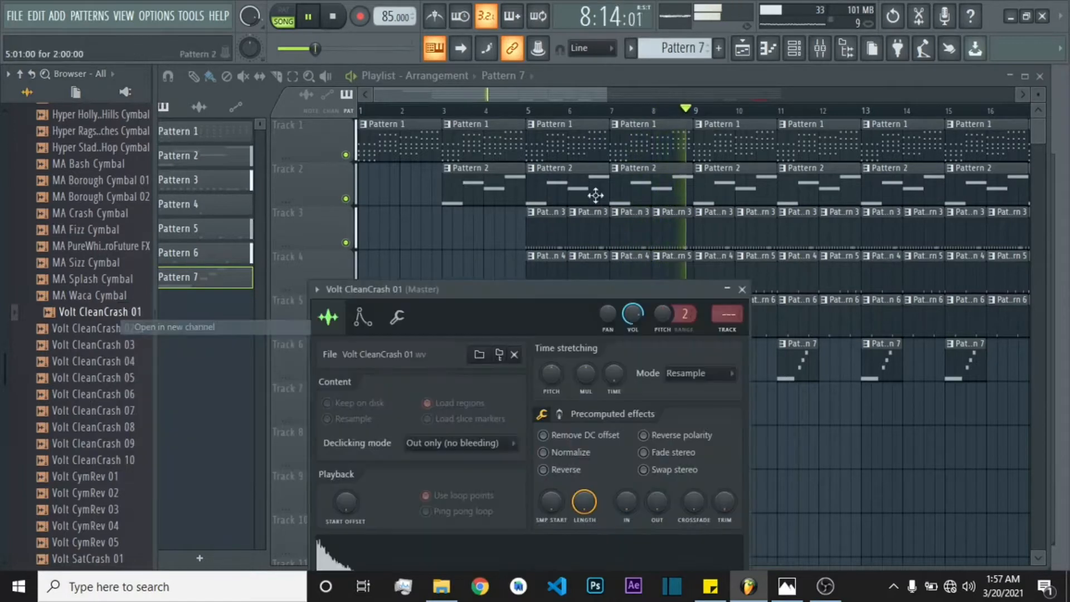
- Add a hit on the first step of the Volt CleanCrash 01 channel in Pattern 7 and route the channel to mixer track 7
left_click(795, 49)
left_click(332, 255)
scroll(221, 254, "up", 5)
scroll(221, 255, "up", 1)
scroll(221, 254, "up", 1)
scroll(222, 255, "down", 2)
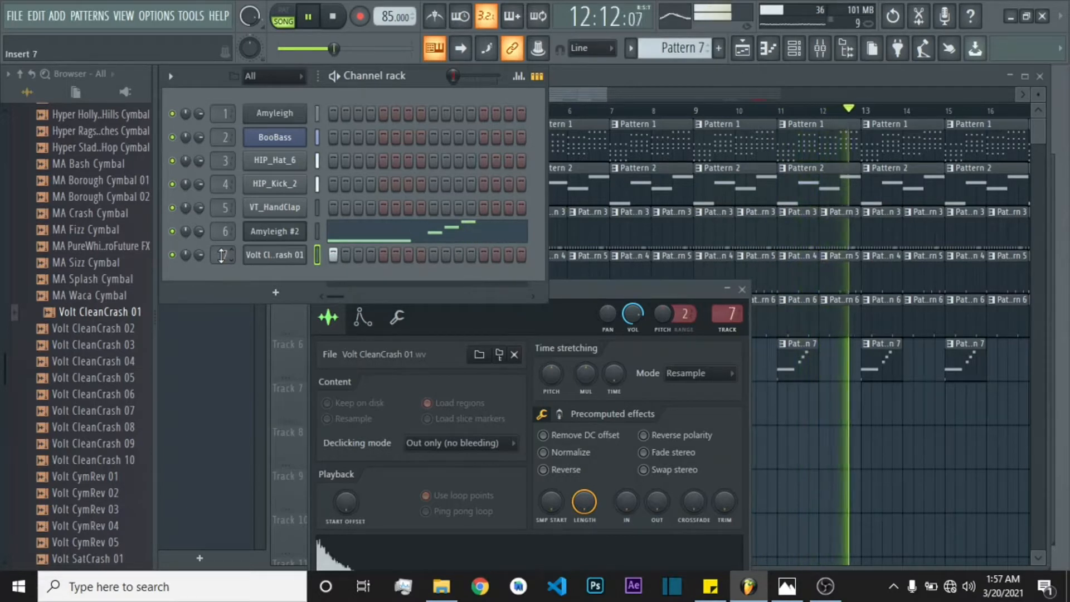
left_click(616, 72)
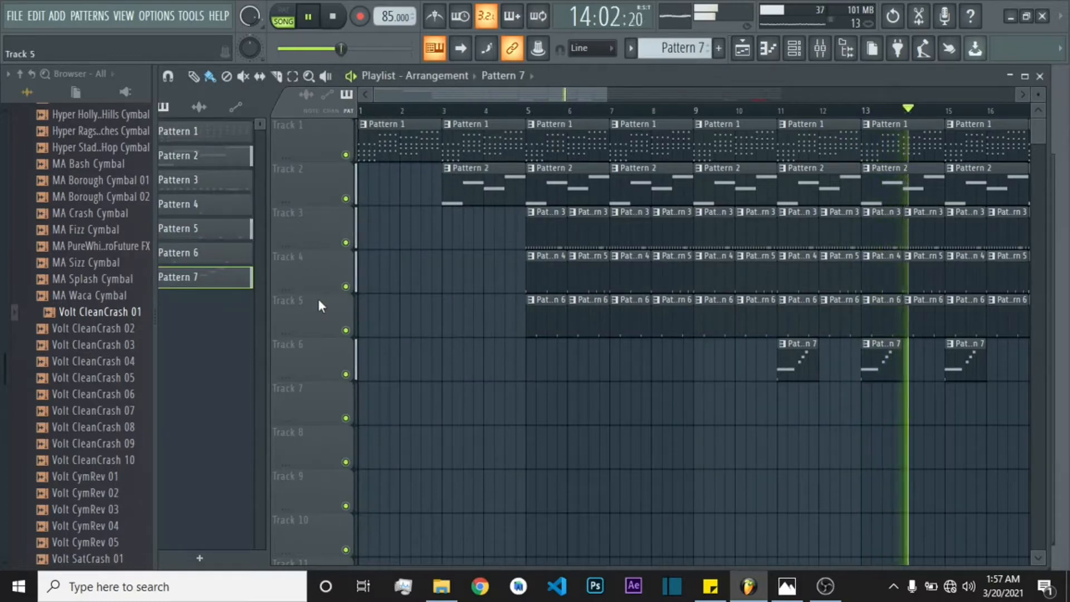
- Remove the crash hit from Pattern 7 and put it on the first step of the Volt CleanCrash 01 channel in Pattern 8
left_click(798, 54)
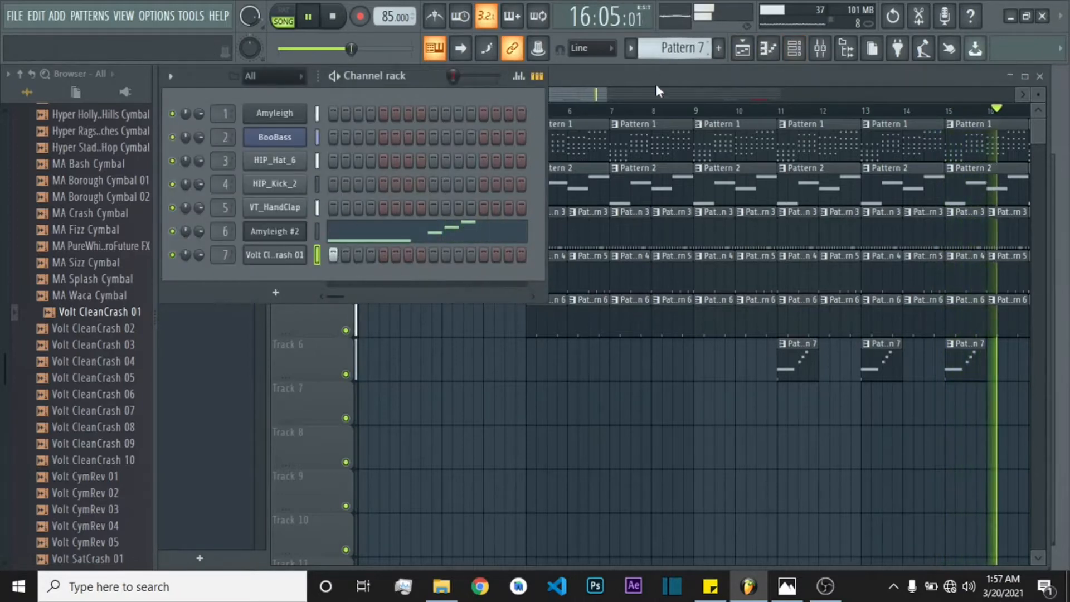
left_click(333, 254)
scroll(687, 51, "down", 1)
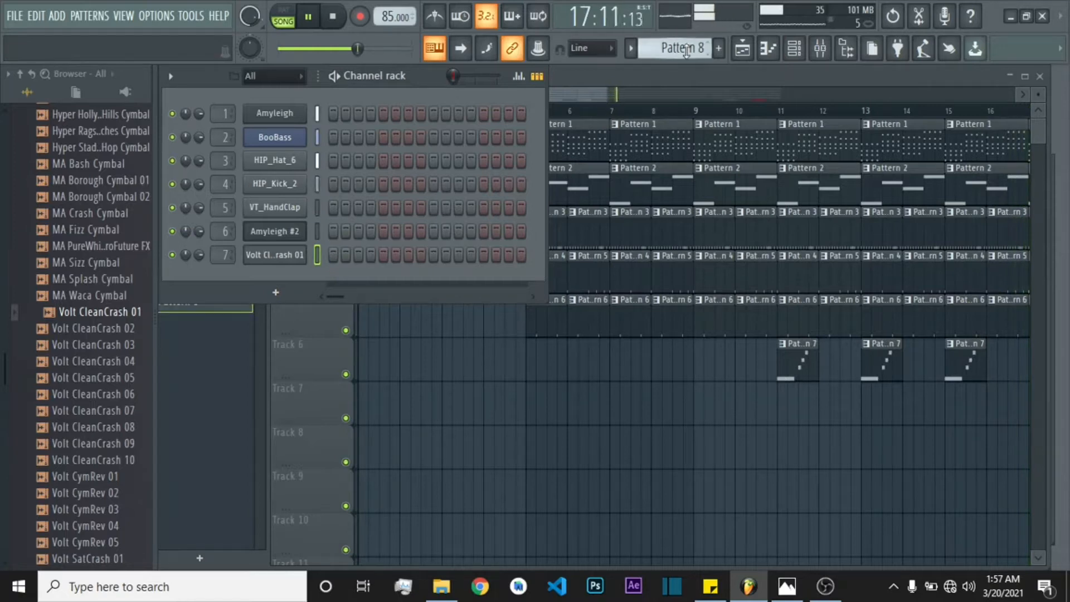
left_click(332, 255)
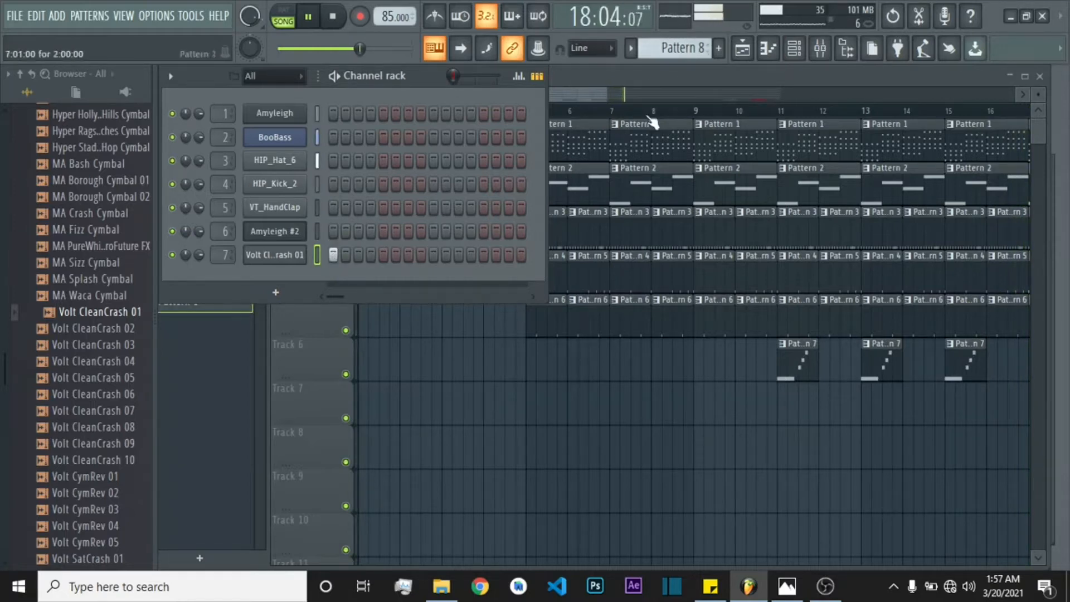
left_click(668, 72)
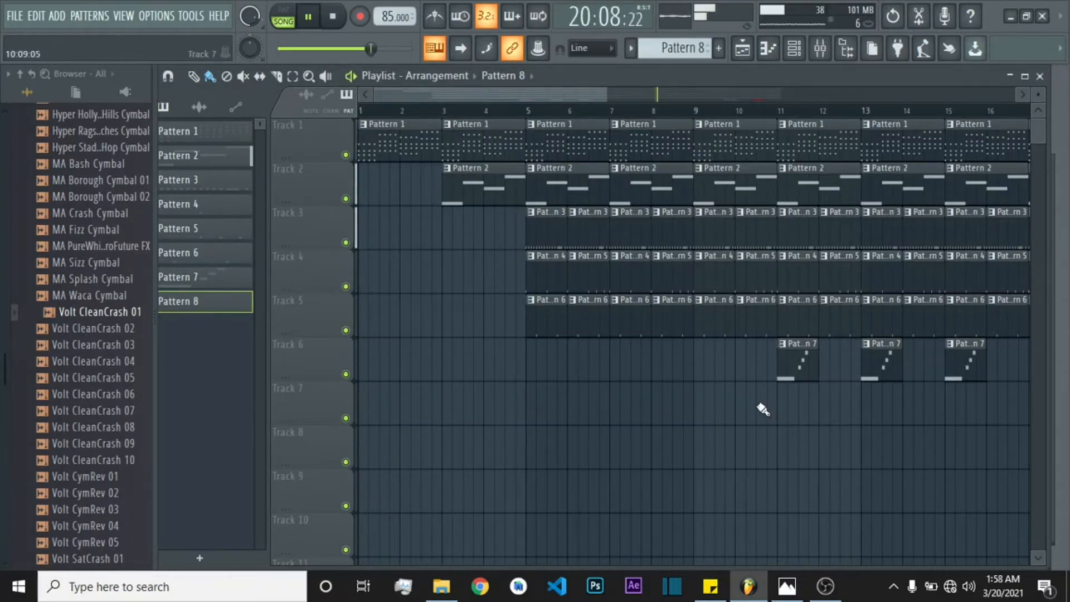
- Place Pattern 8 crash clips on Track 7 one beat before bars 11, 17, 25 and 29
left_click_drag(412, 378, 767, 403)
left_click_drag(572, 98, 702, 96)
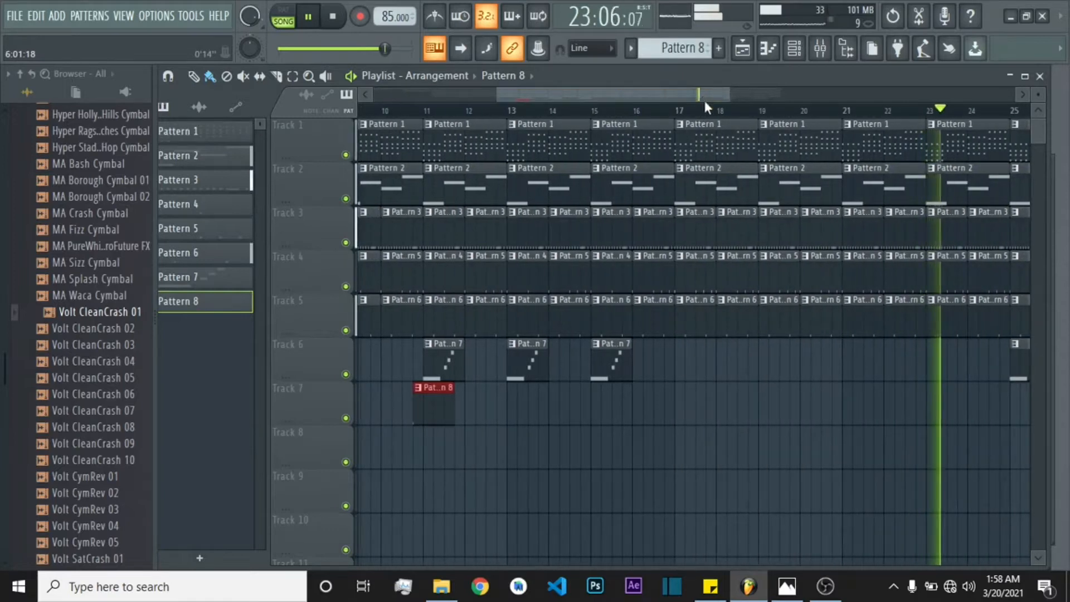
left_click(672, 408)
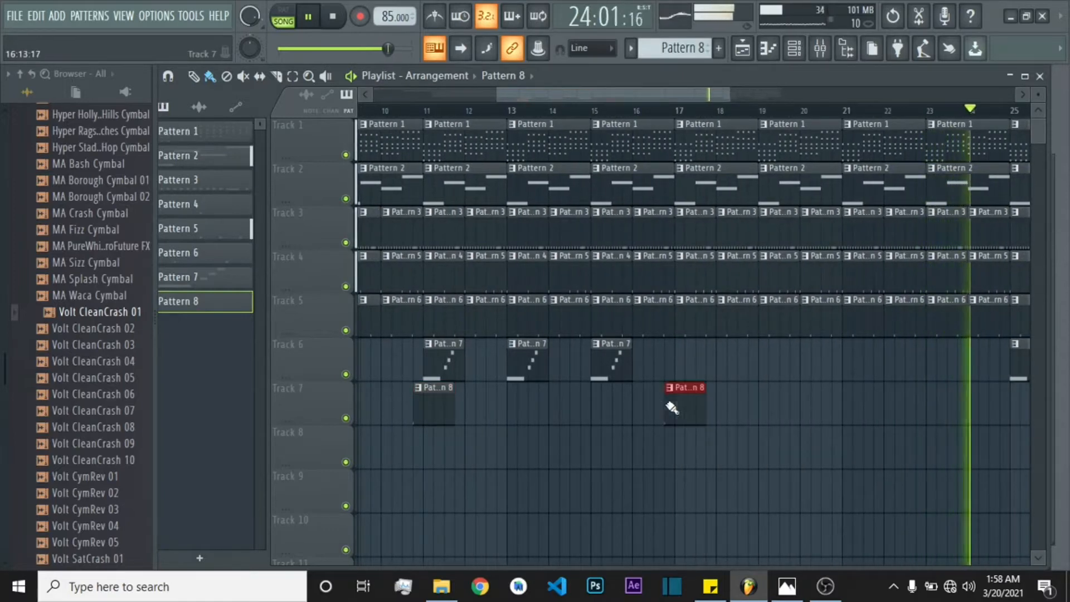
left_click_drag(627, 94, 710, 103)
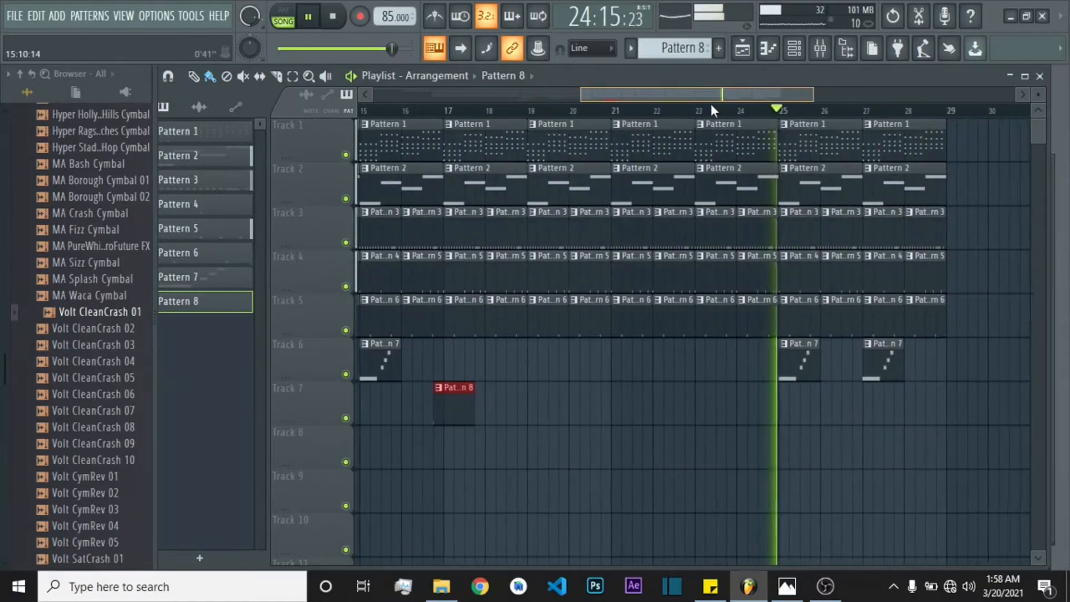
left_click(764, 402)
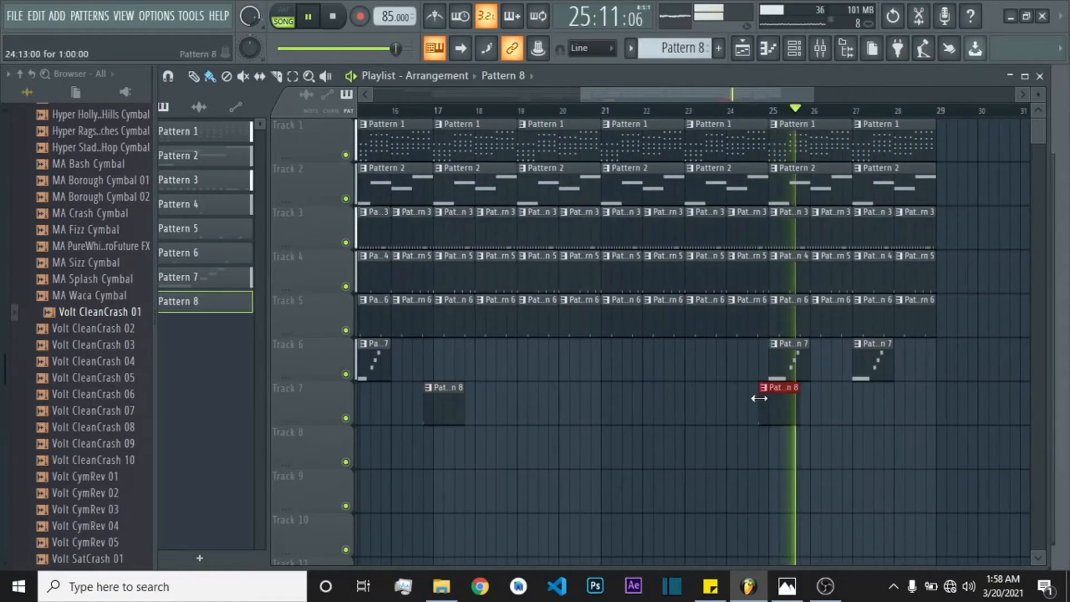
left_click(930, 406)
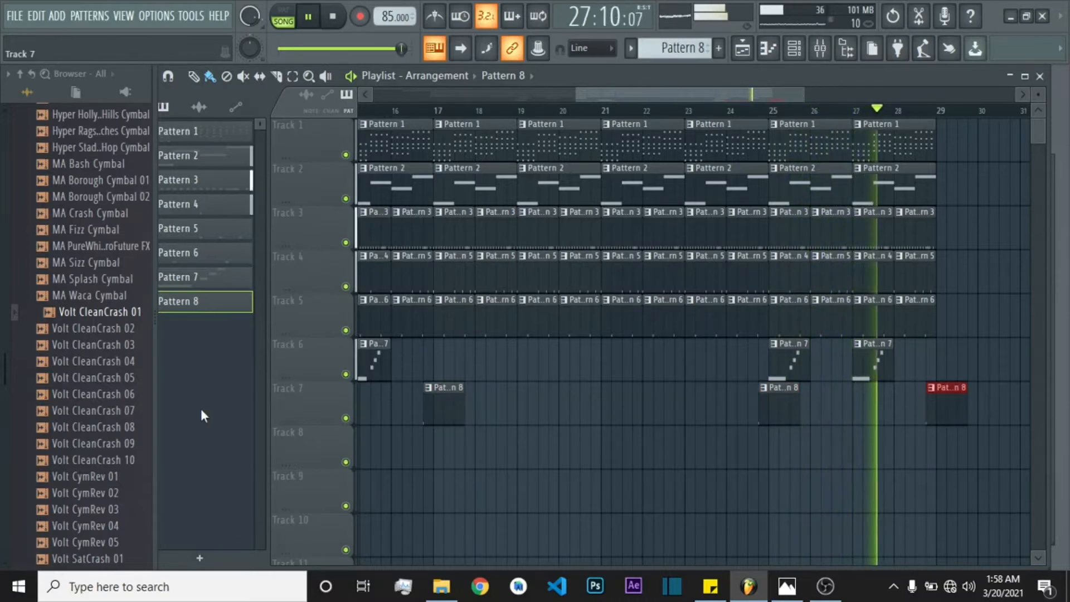
left_click_drag(697, 96, 694, 95)
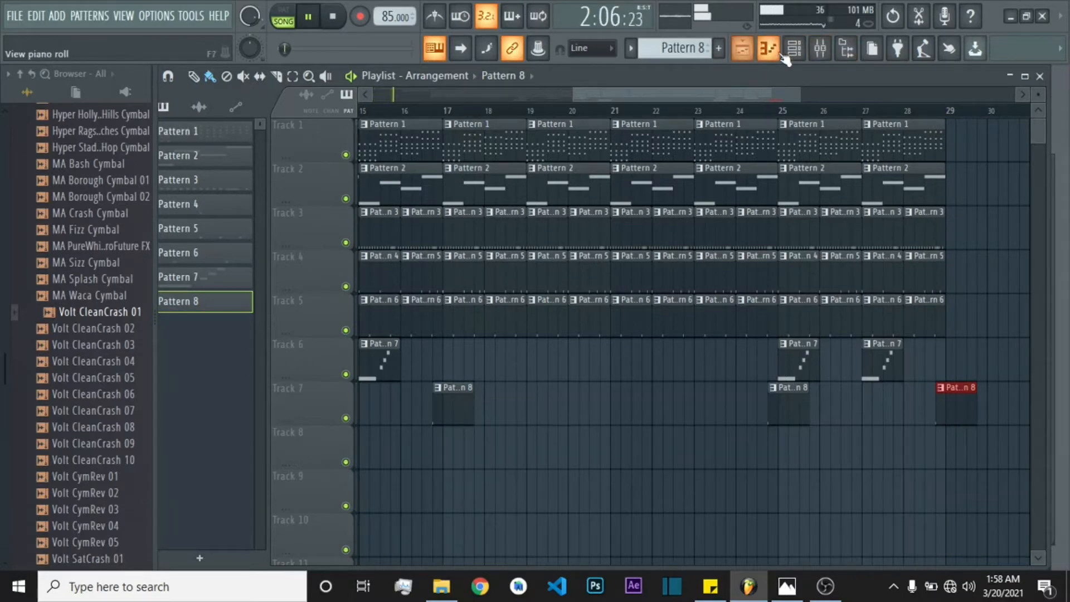
- Route the Volt CleanCrash 01 channel to mixer track 7 and lower that track's fader to about 64% (-8.7 dB)
left_click(800, 54)
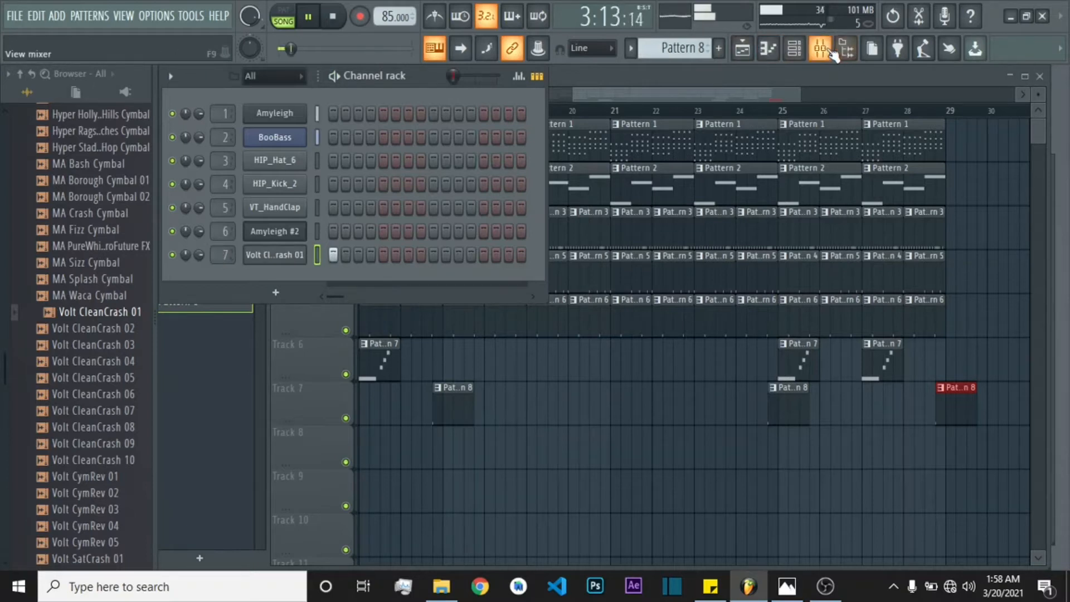
left_click(830, 53)
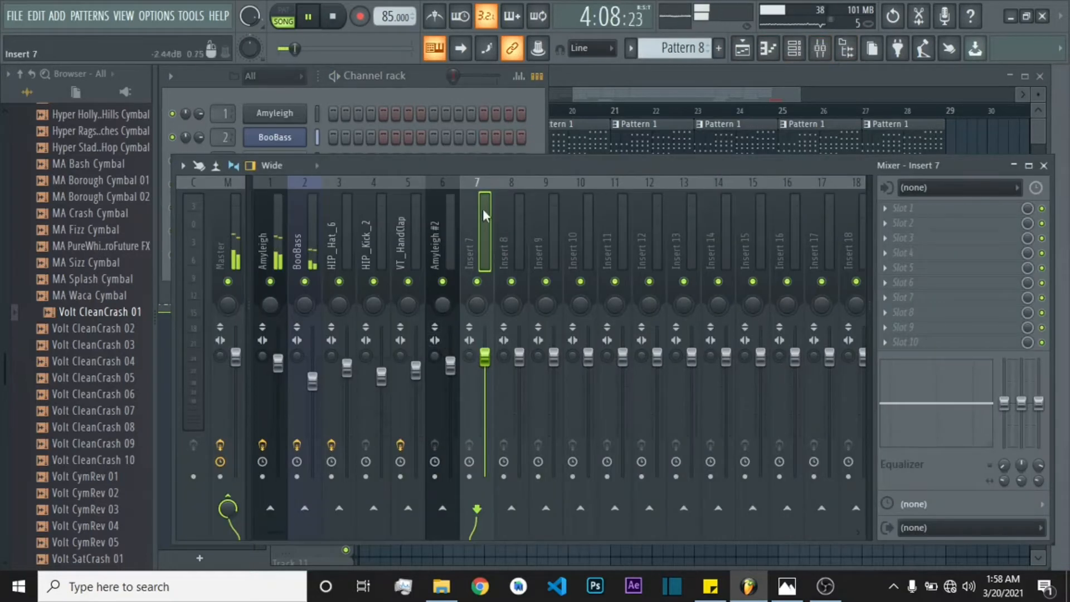
right_click(479, 184)
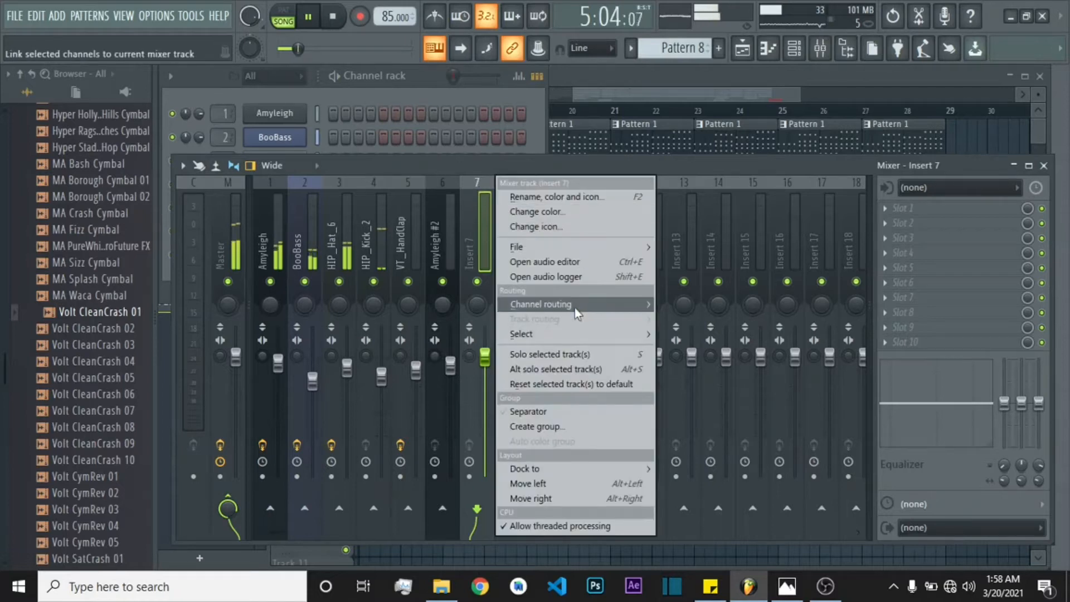
mouse_move(649, 306)
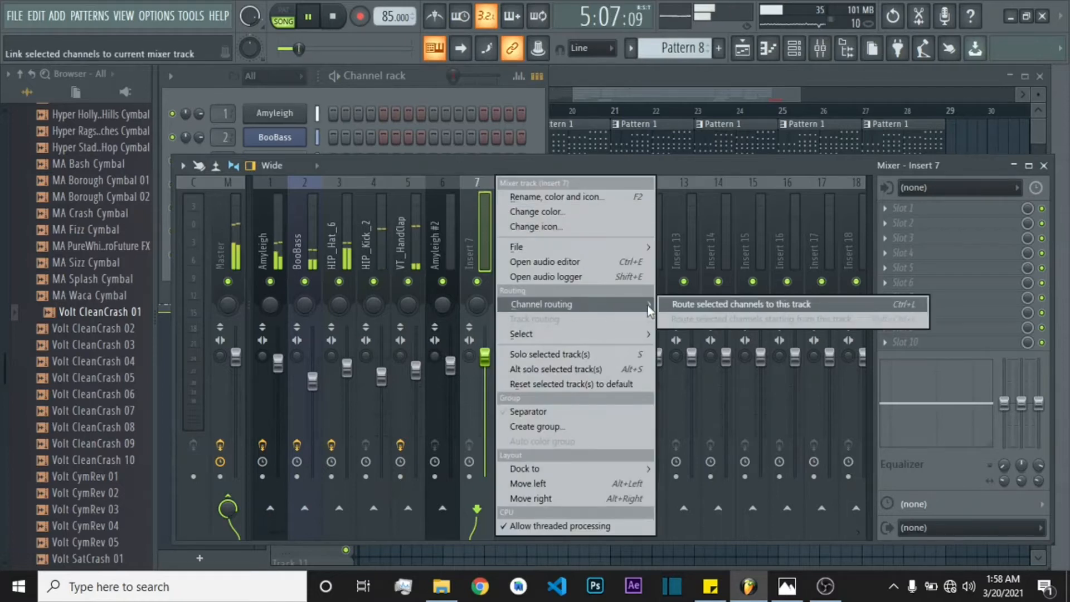
left_click(791, 305)
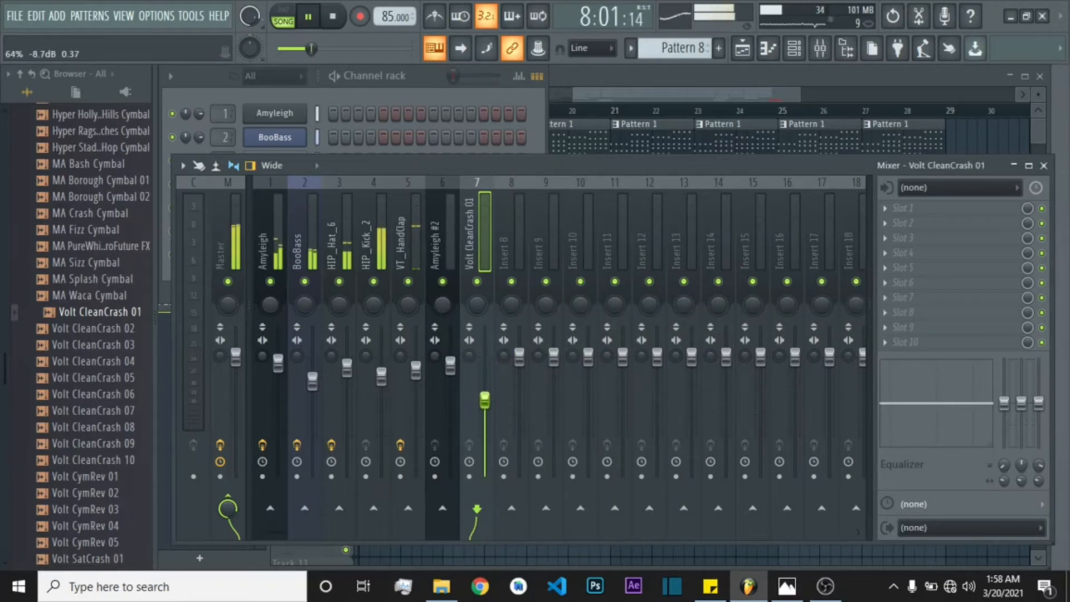
- Bring the playlist forward and review the arrangement from the first bars through the crash and lead clips during playback
left_click(680, 92)
left_click_drag(652, 90, 452, 117)
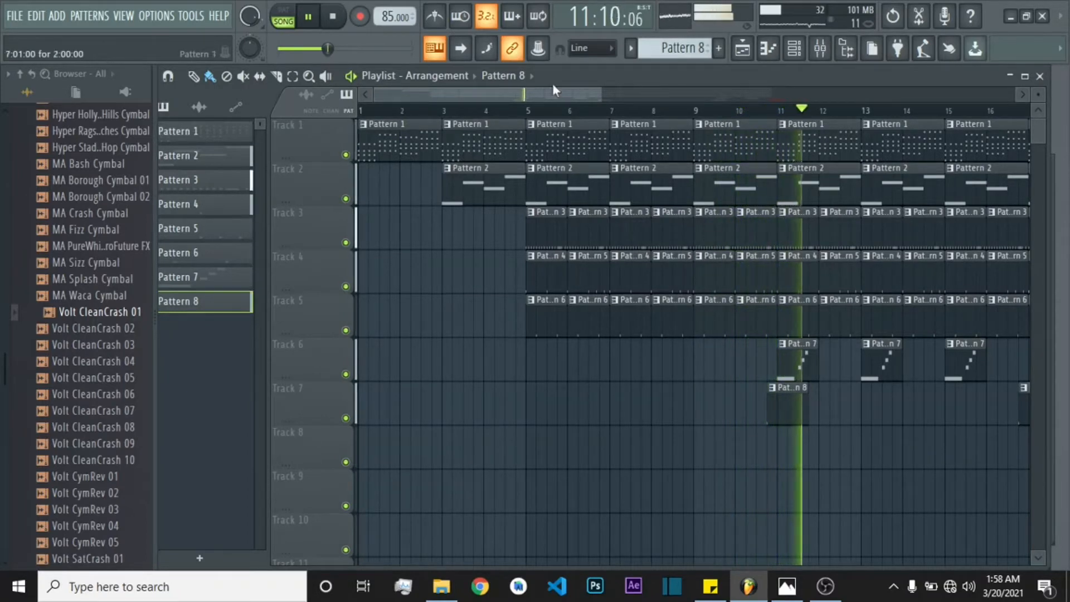
left_click_drag(523, 95, 600, 98)
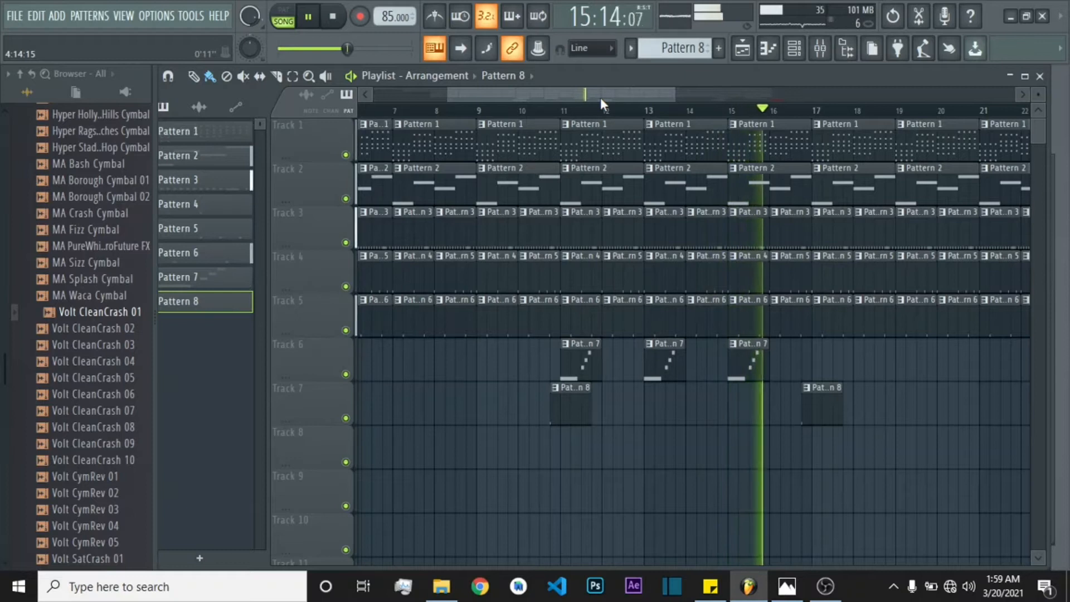
- Adjust the main volume while reviewing the song's playback, and reset it to its default level
left_click_drag(254, 9, 254, 18)
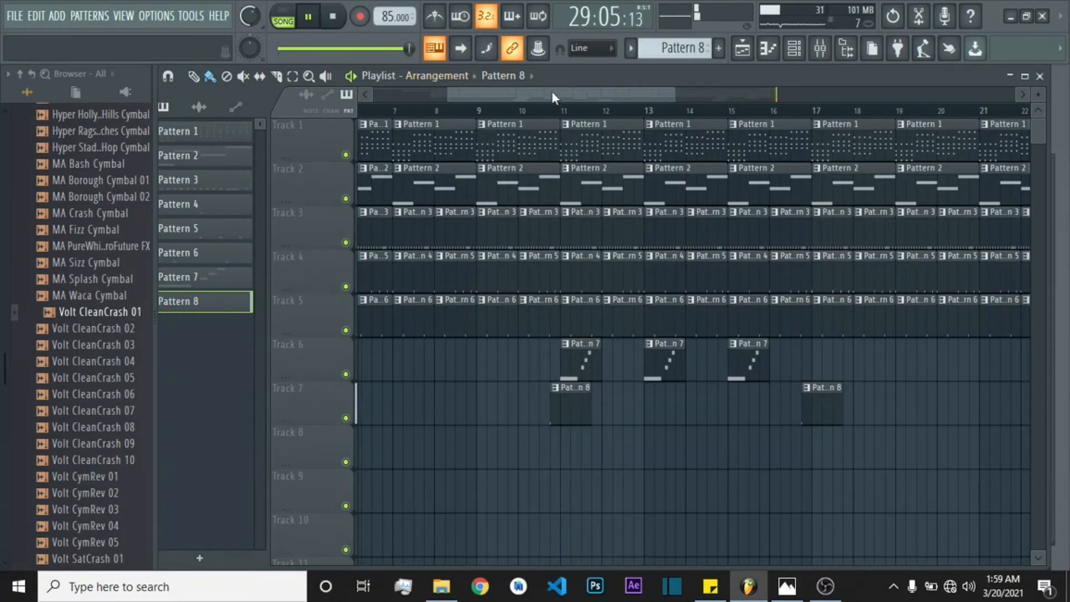
left_click_drag(551, 95, 432, 88)
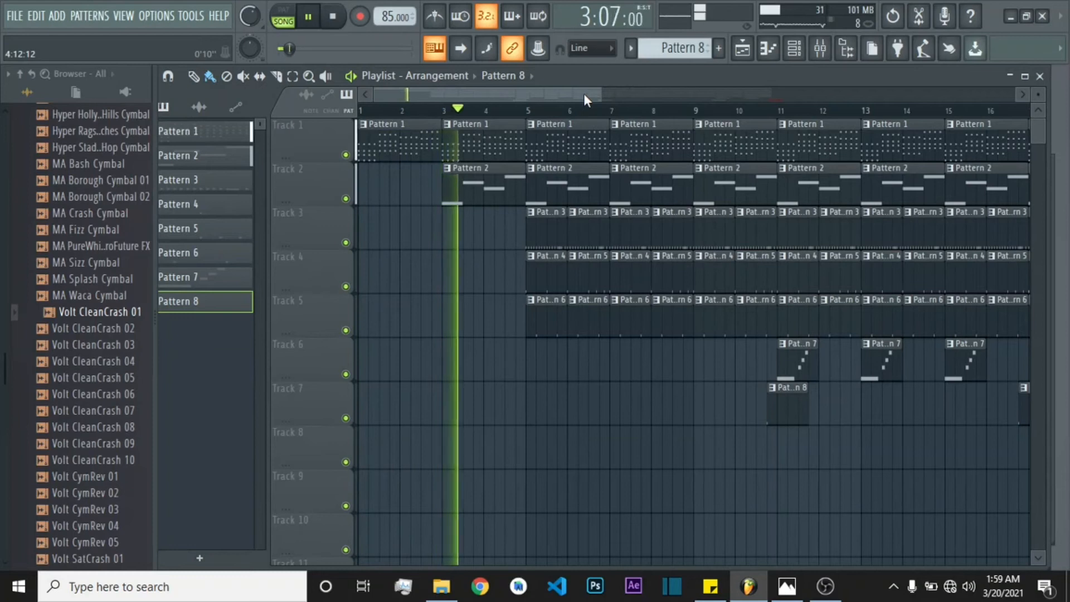
left_click_drag(584, 93, 556, 92)
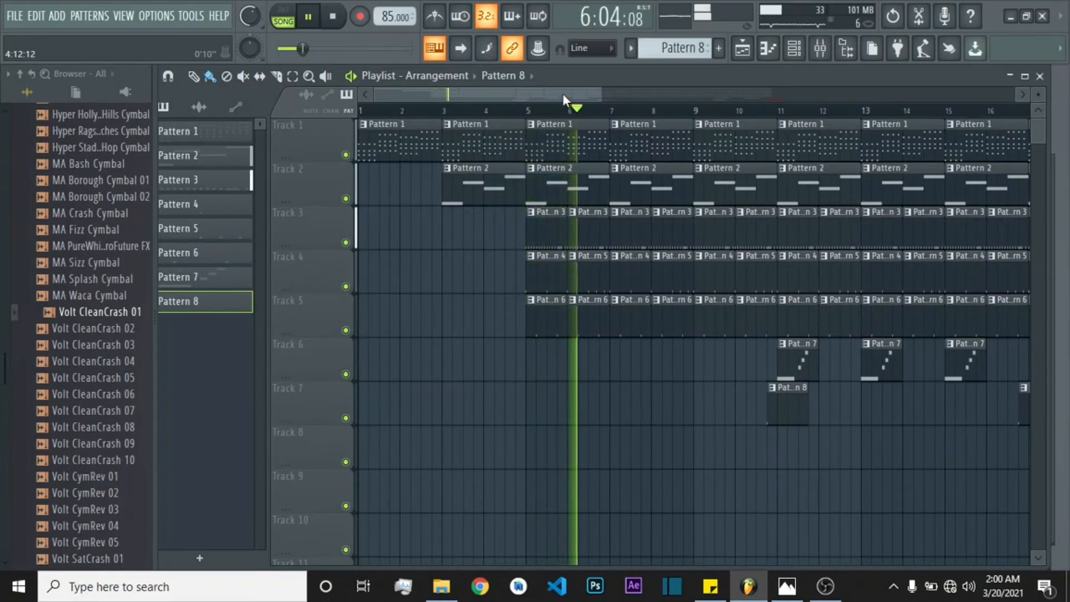
right_click(249, 17)
left_click(276, 22)
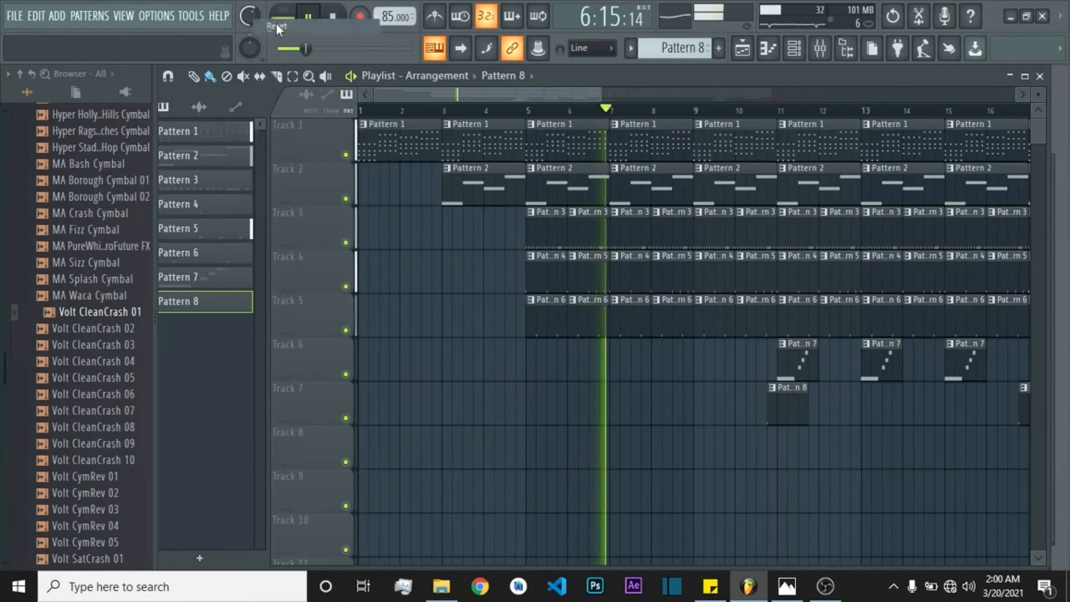